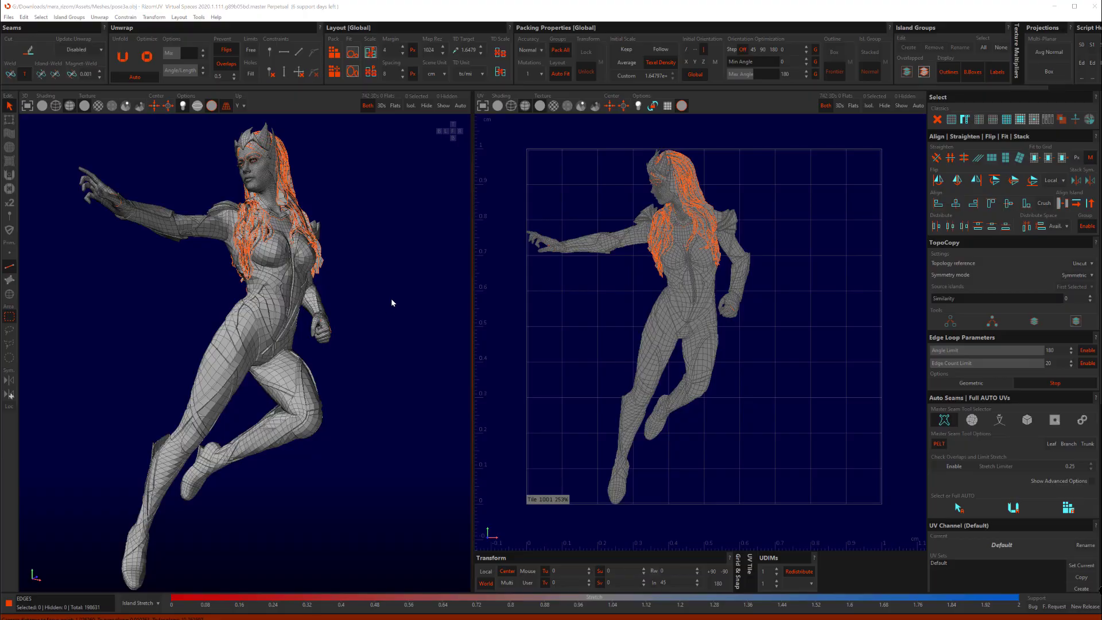
# Step: Change the layout map resolution from 1024 to 4096 and open the Objects/Materials/Poly Groups selection tool
pyautogui.click(430, 51)
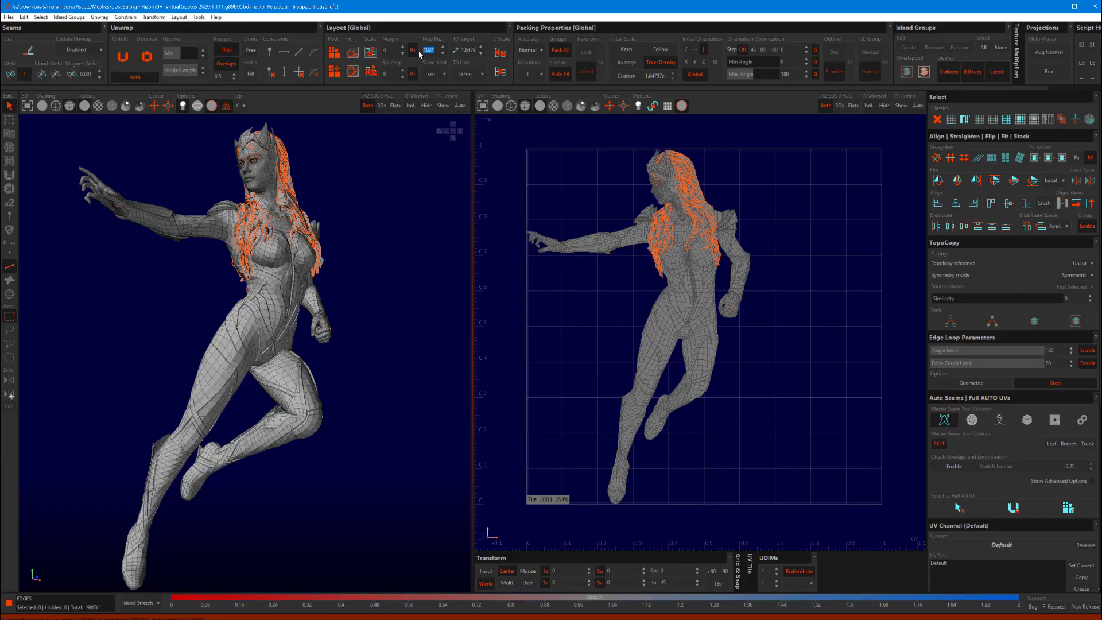
pyautogui.press('BackSpace')
pyautogui.click(1049, 120)
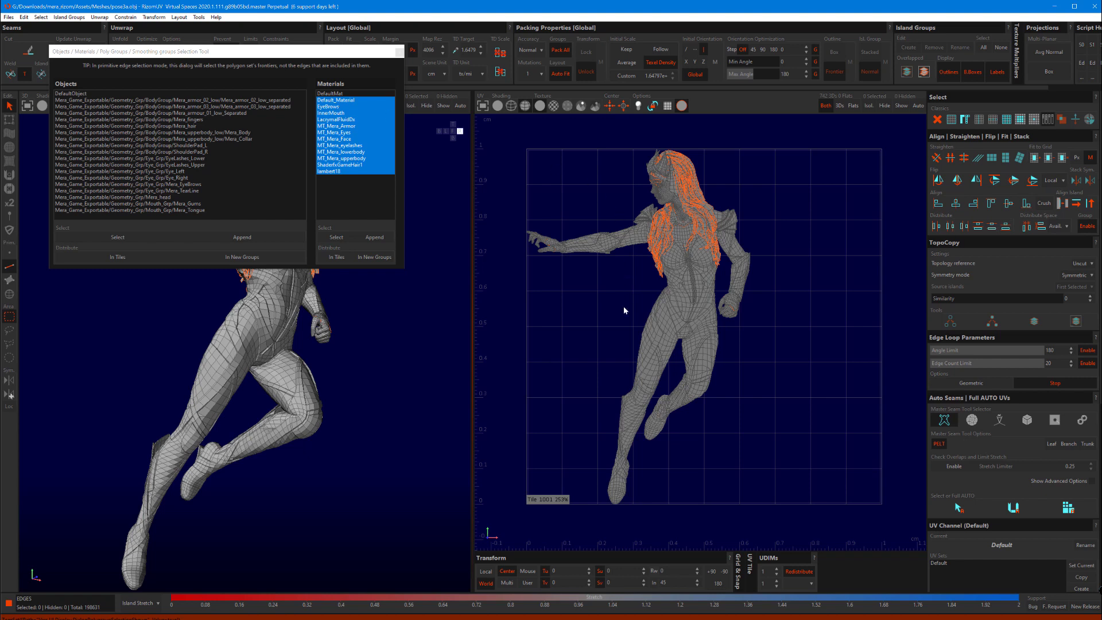
# Step: Set the UDIM grid to 6 columns and 2 rows
pyautogui.click(777, 570)
pyautogui.click(777, 570)
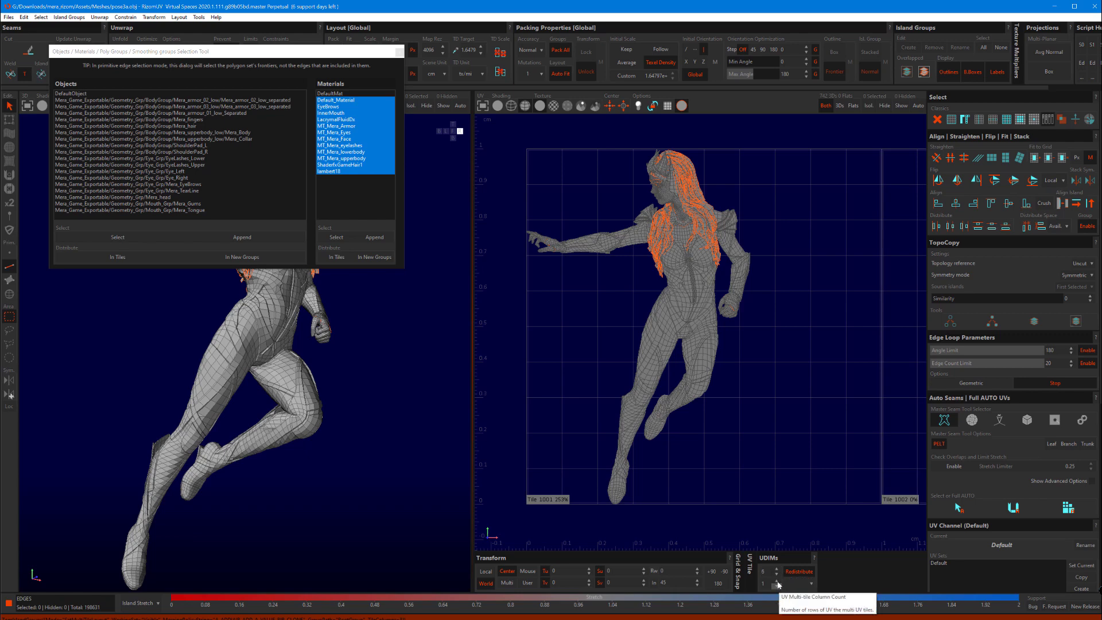
pyautogui.click(777, 581)
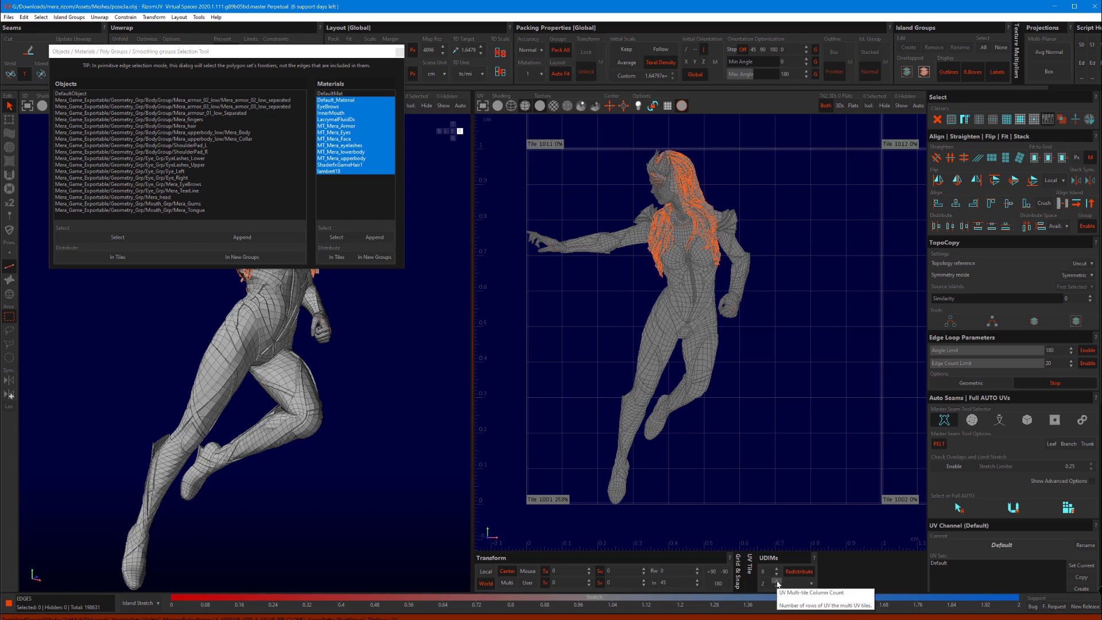
pyautogui.scroll(-5, 768, 406)
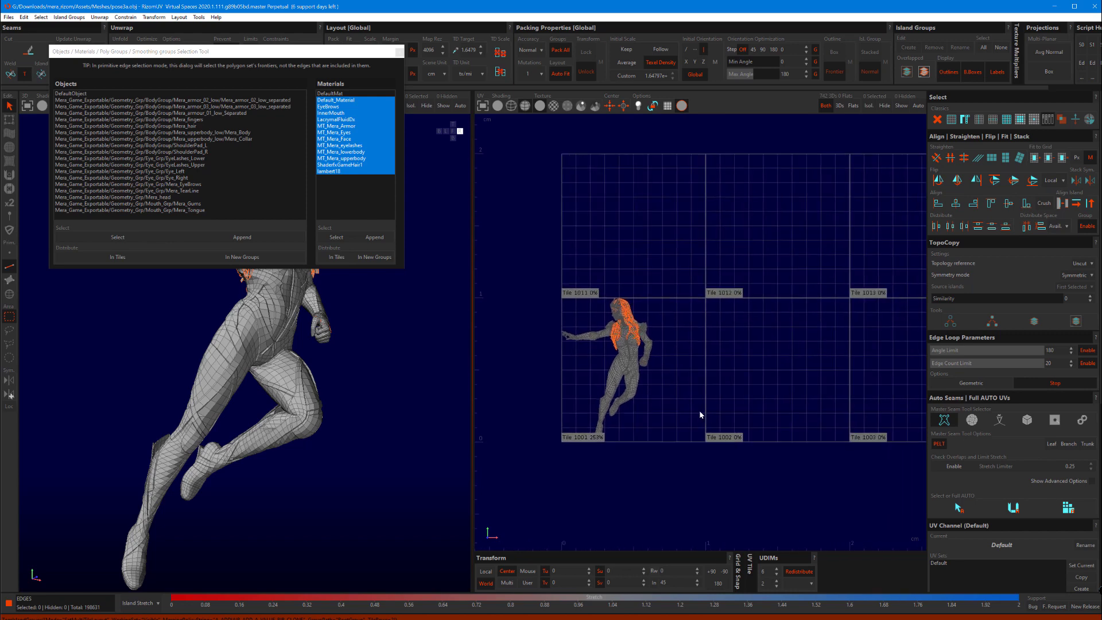
pyautogui.scroll(-2, 685, 413)
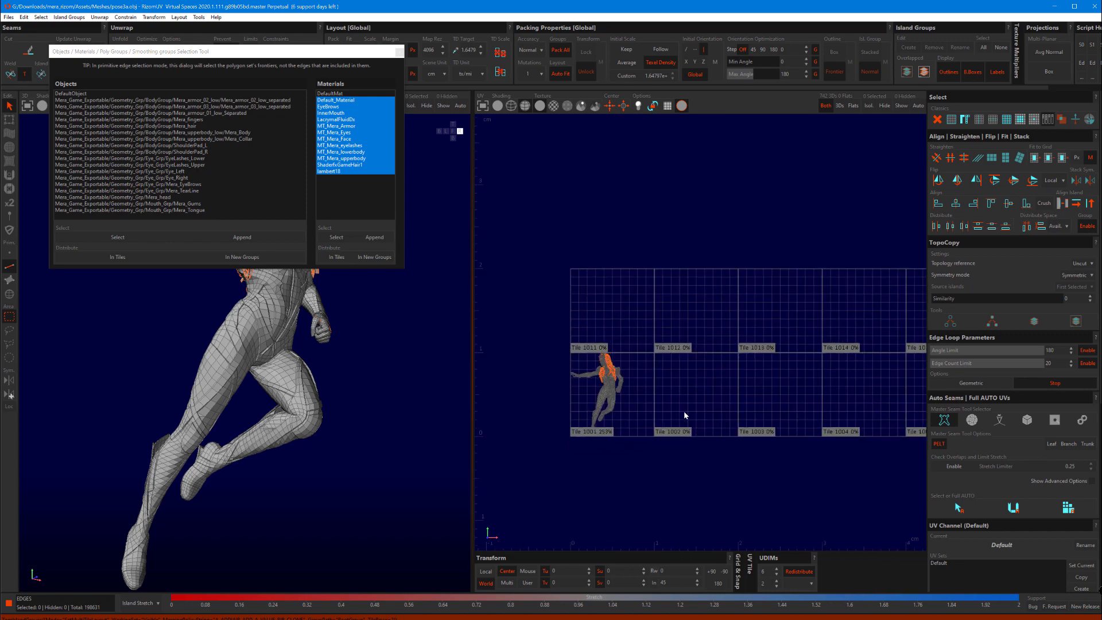
pyautogui.scroll(-3, 684, 414)
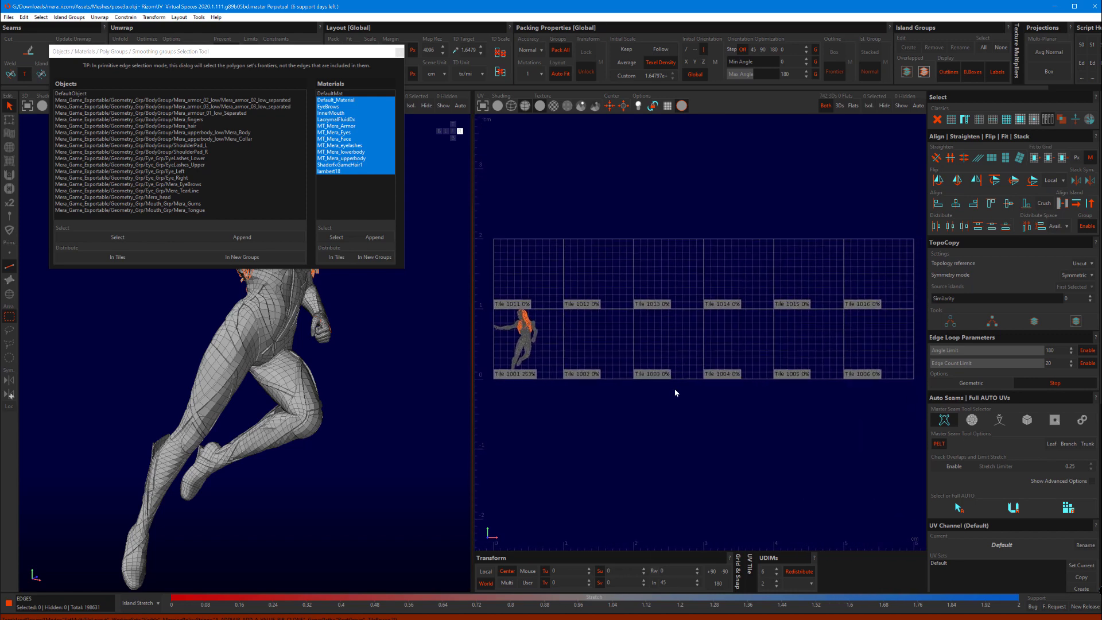
# Step: Select all material islands and distribute them into tiles, in new groups
pyautogui.click(341, 240)
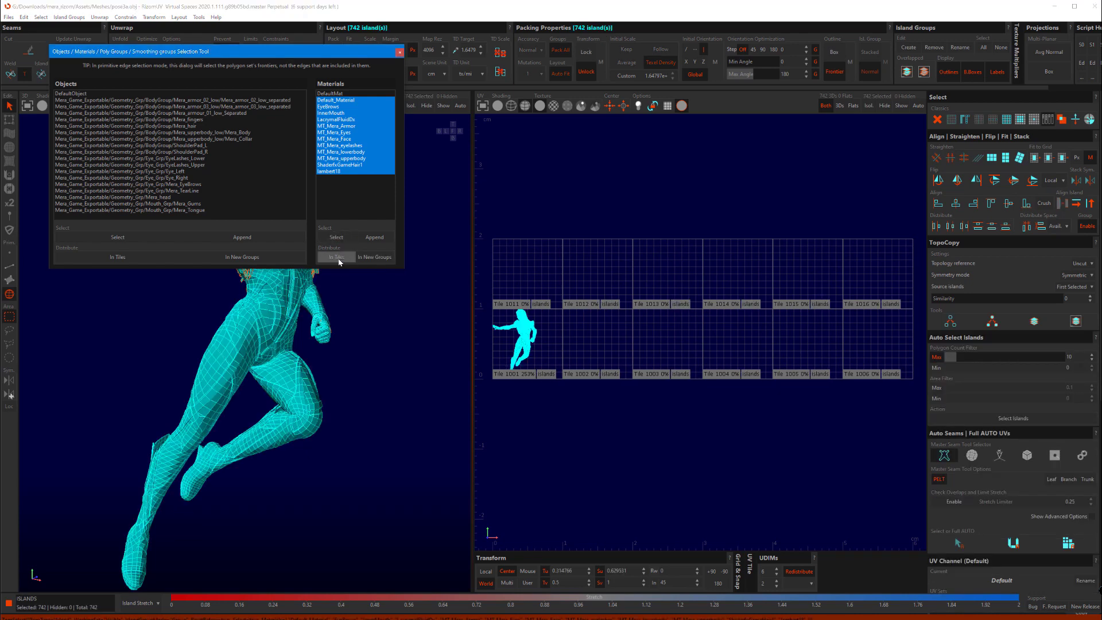
pyautogui.click(337, 257)
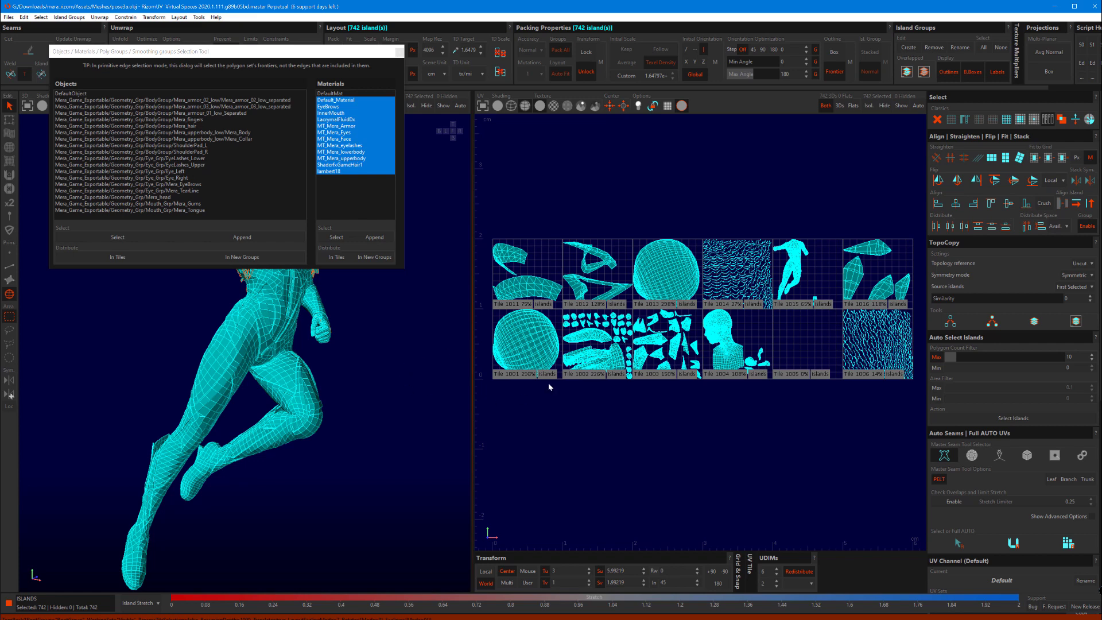
pyautogui.click(372, 257)
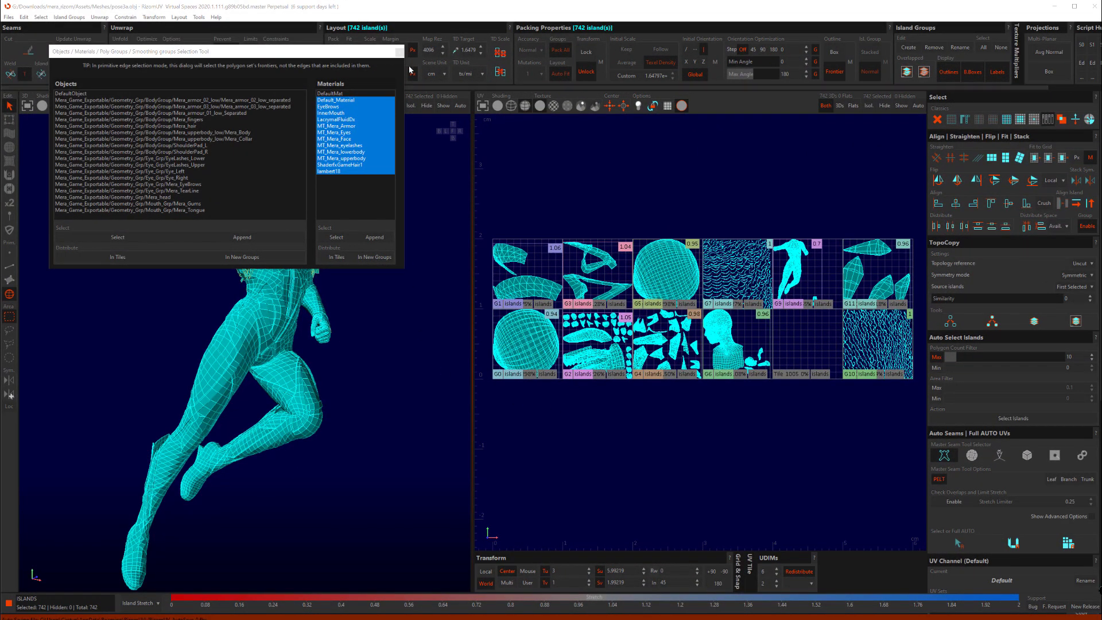
# Step: Close the selection tool, deselect all, and select the two G1 and two G3 islands
pyautogui.click(400, 52)
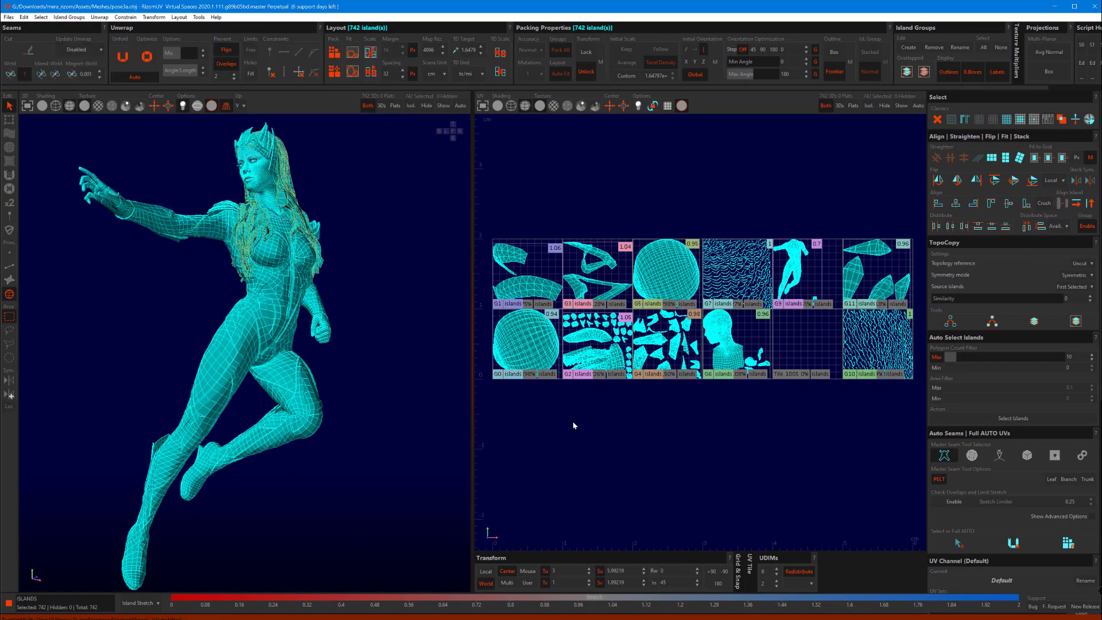
pyautogui.click(587, 409)
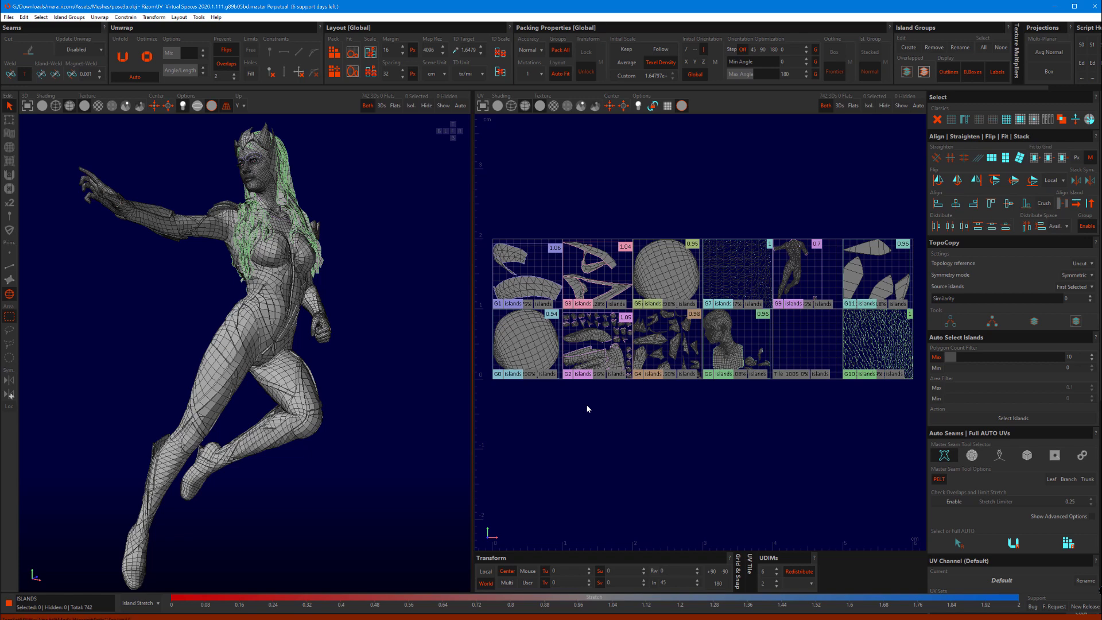
pyautogui.click(540, 290)
pyautogui.keyDown('shift'); pyautogui.click(515, 264); pyautogui.keyUp('shift')
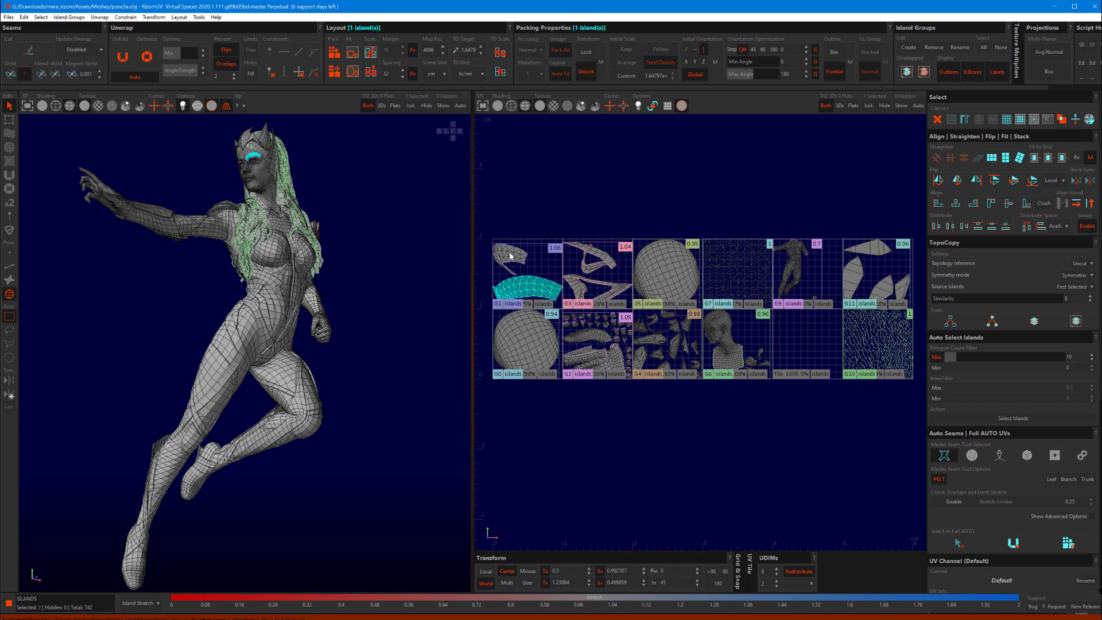
pyautogui.keyDown('shift'); pyautogui.click(612, 295); pyautogui.keyUp('shift')
pyautogui.keyDown('shift'); pyautogui.click(609, 265); pyautogui.keyUp('shift')
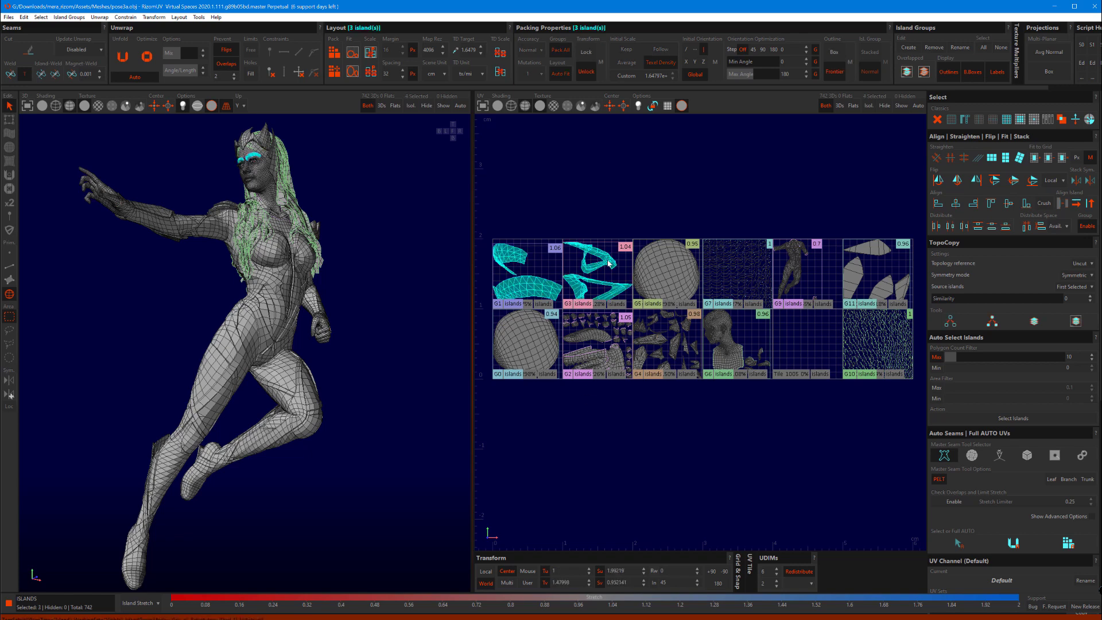
# Step: Unfold the four selected islands and fit them back inside tiles G1 and G3
pyautogui.press('u')
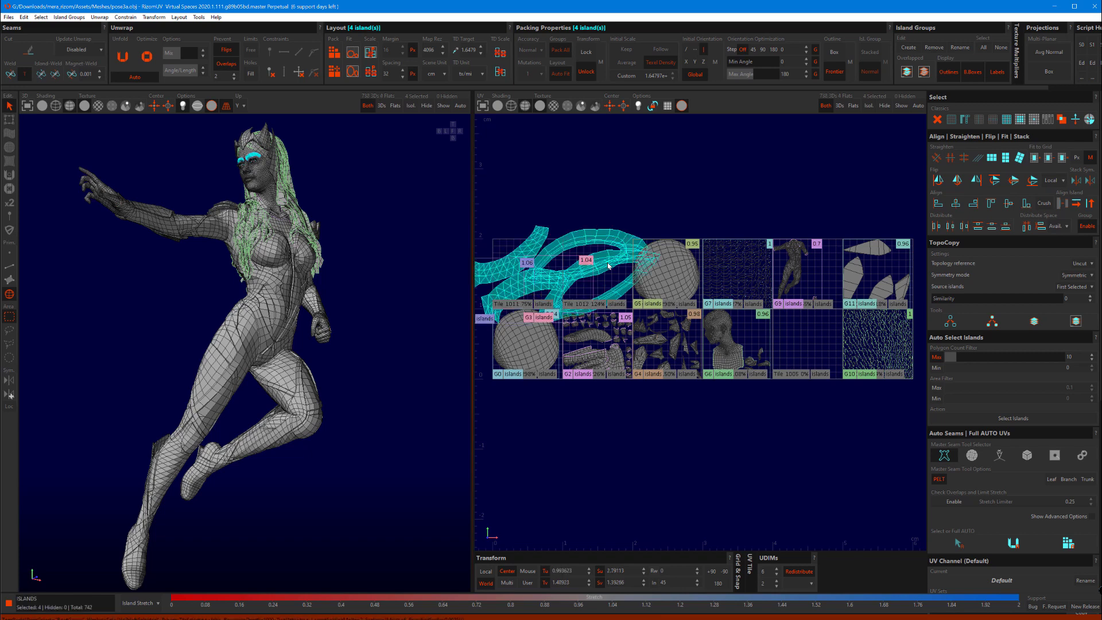
pyautogui.hotkey('ctrl', 'z')
pyautogui.scroll(3, 577, 275)
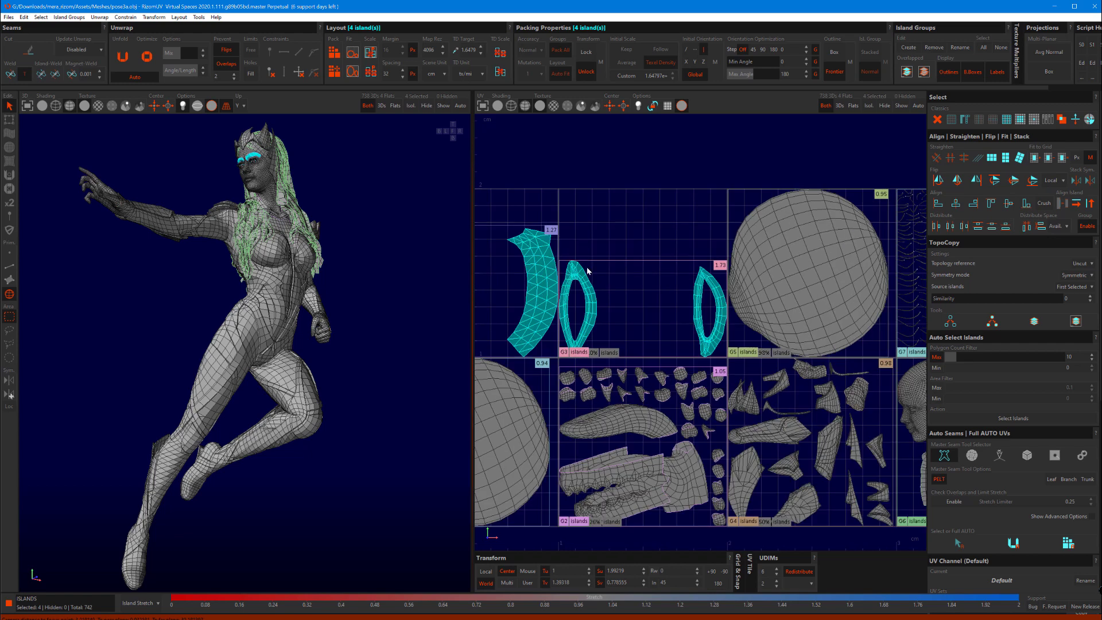
pyautogui.scroll(-3, 550, 260)
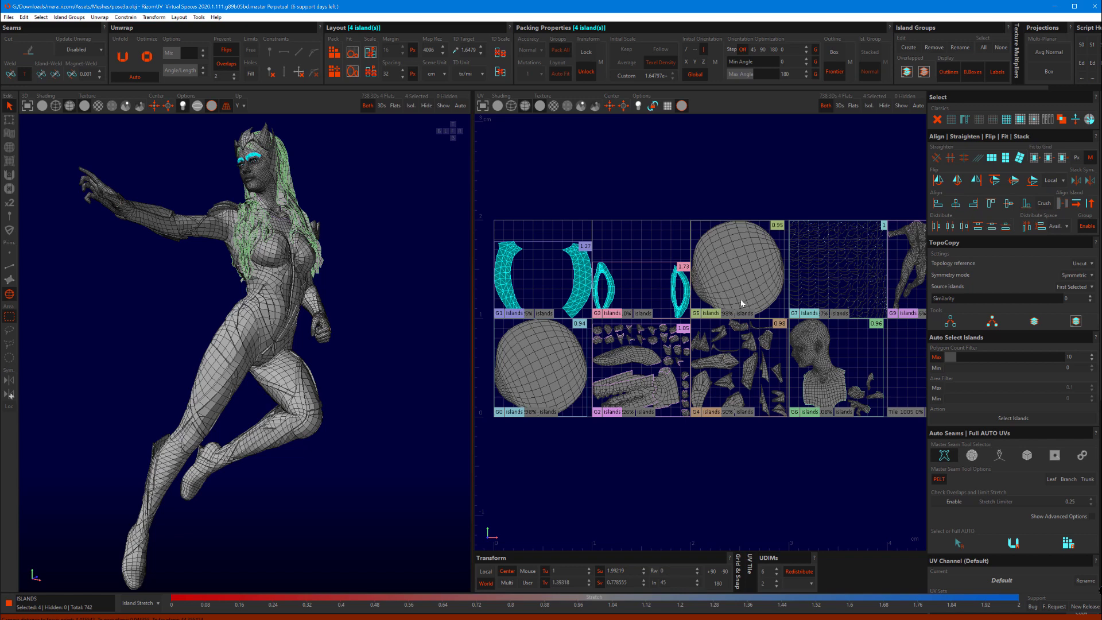
pyautogui.press('F2')
# Step: Cut an edge loop across the G5 sphere, copy it to the G0 sphere, and unfold both into discs
pyautogui.doubleClick(739, 264)
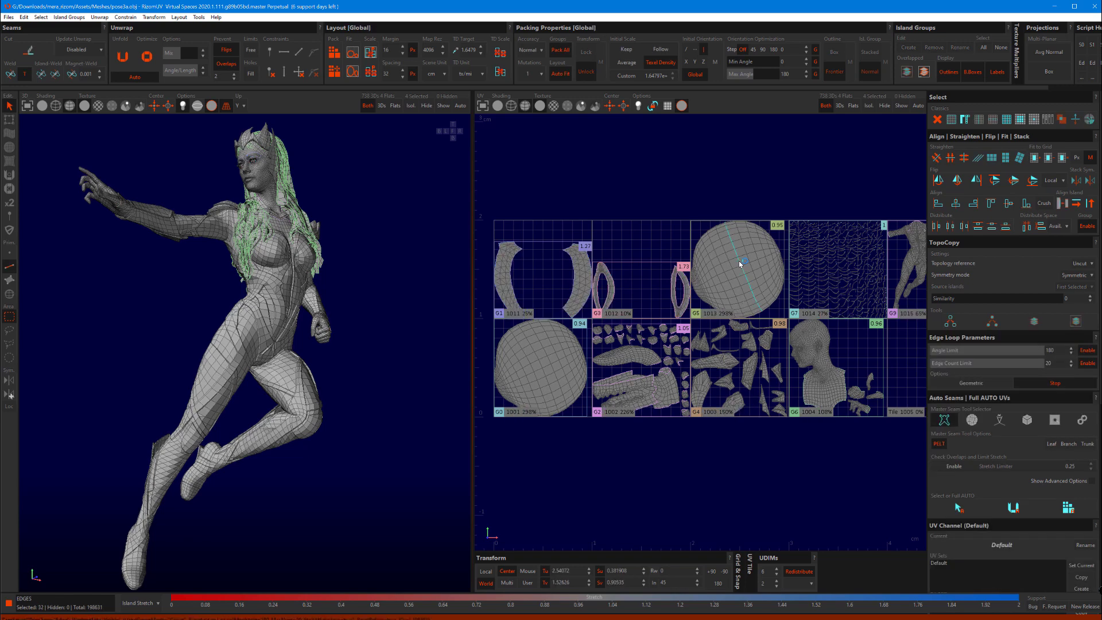
pyautogui.keyDown('shift'); pyautogui.click(548, 361); pyautogui.keyUp('shift')
pyautogui.click(723, 421)
pyautogui.doubleClick(739, 266)
pyautogui.press('t')
pyautogui.press('c')
pyautogui.press('u')
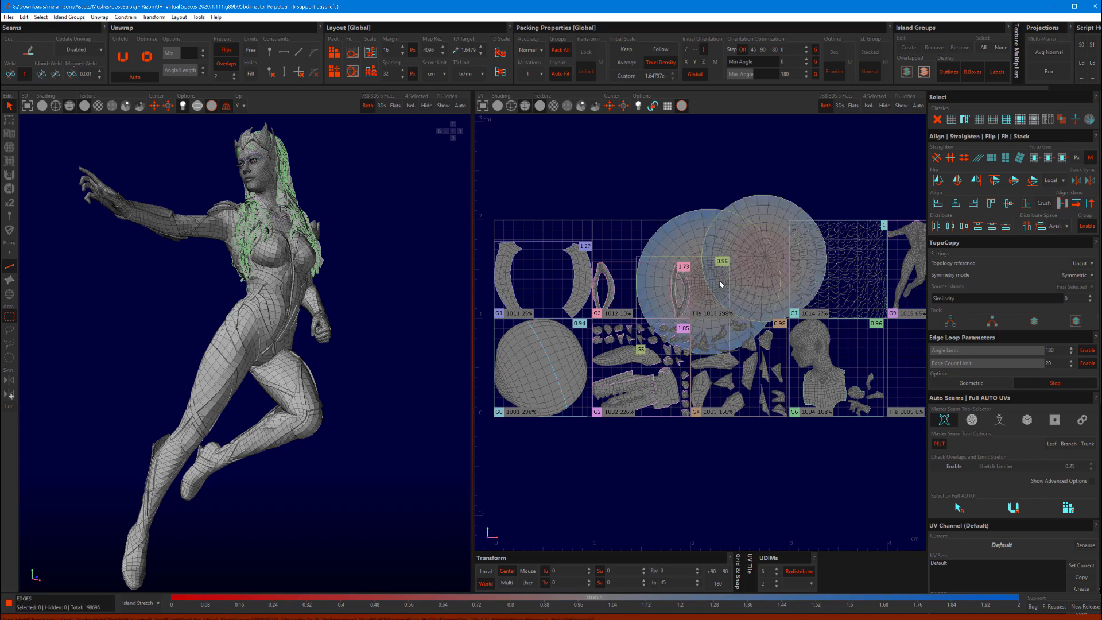
pyautogui.press('u')
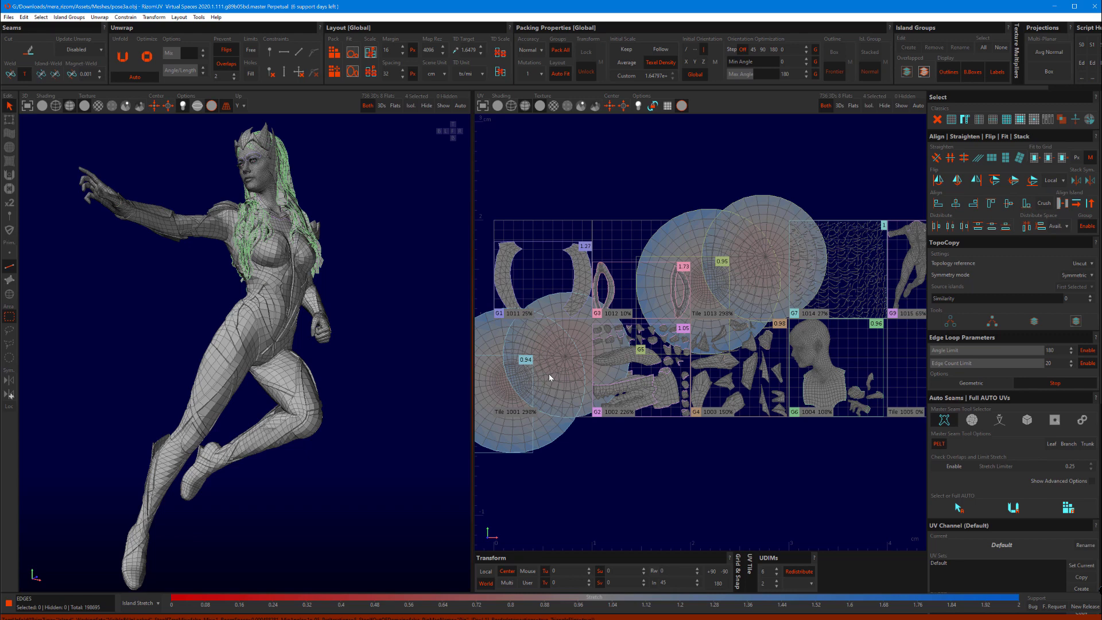
# Step: Select the four flattened discs and group them together
pyautogui.press('F4')
pyautogui.click(549, 375)
pyautogui.keyDown('ctrl'); pyautogui.click(507, 418); pyautogui.keyUp('ctrl')
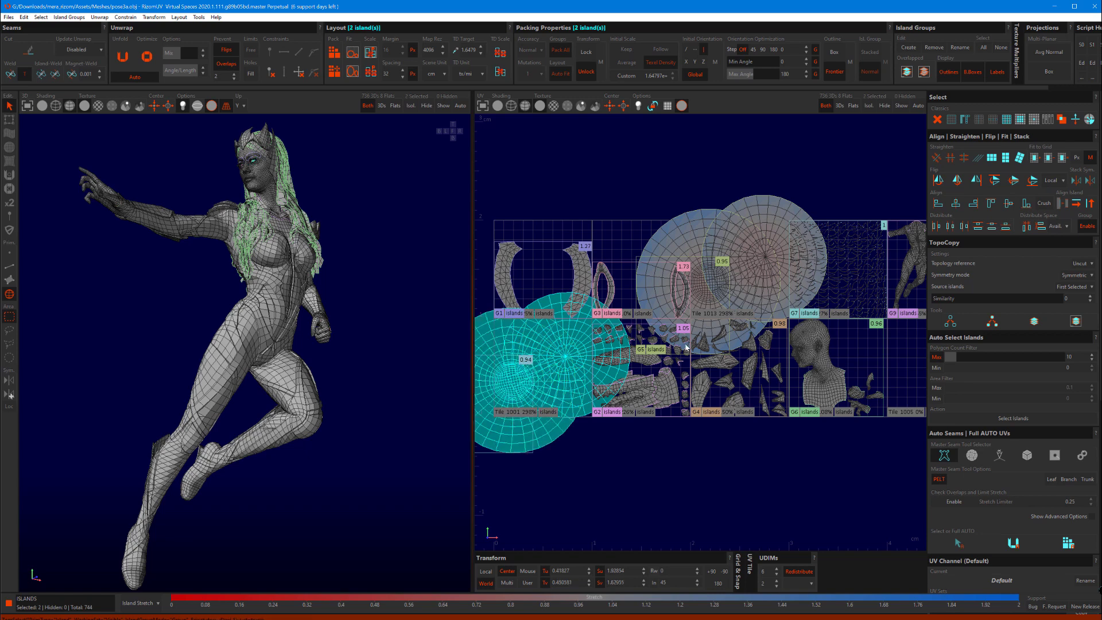
pyautogui.keyDown('shift'); pyautogui.click(681, 237); pyautogui.keyUp('shift')
pyautogui.keyDown('shift'); pyautogui.click(773, 222); pyautogui.keyUp('shift')
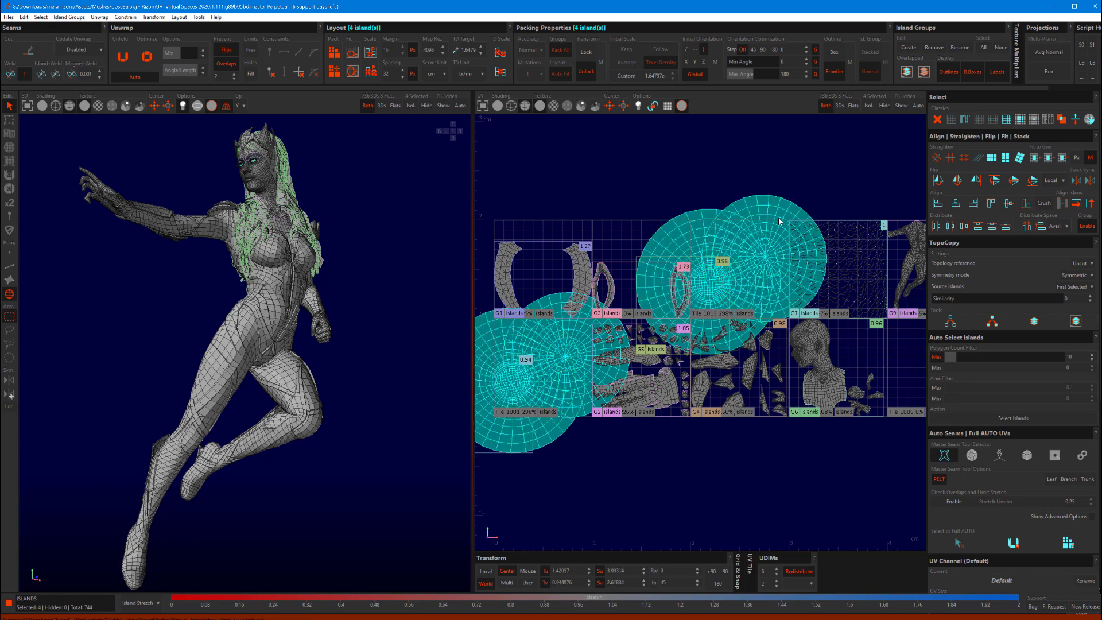
pyautogui.hotkey('ctrl', 'g')
# Step: Pack the four grouped discs into tile 1002
pyautogui.press('p')
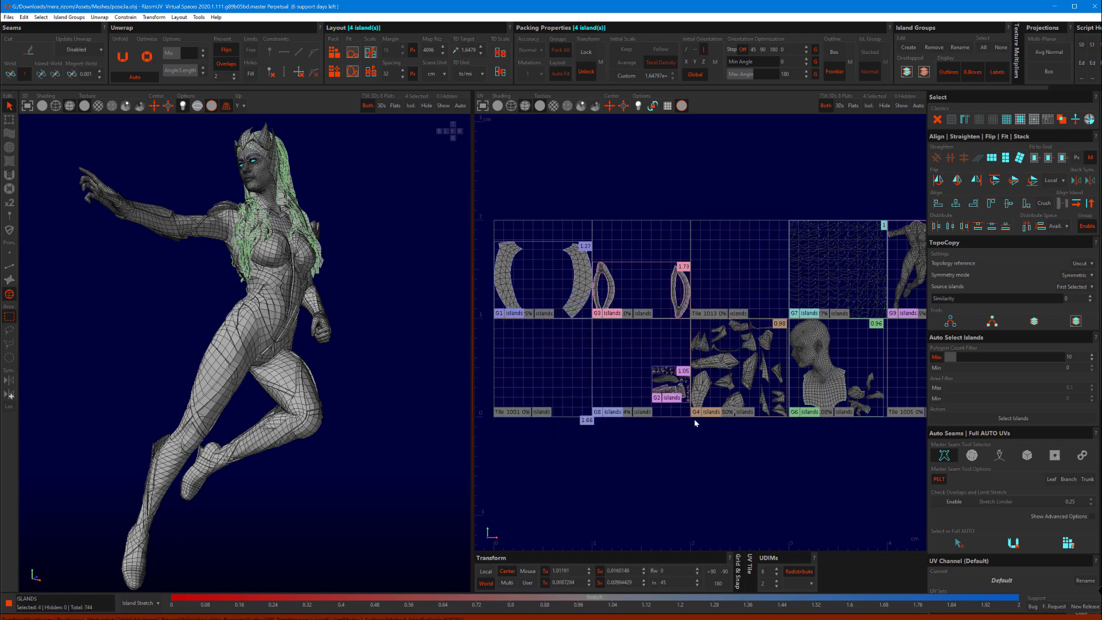
pyautogui.scroll(15, 597, 413)
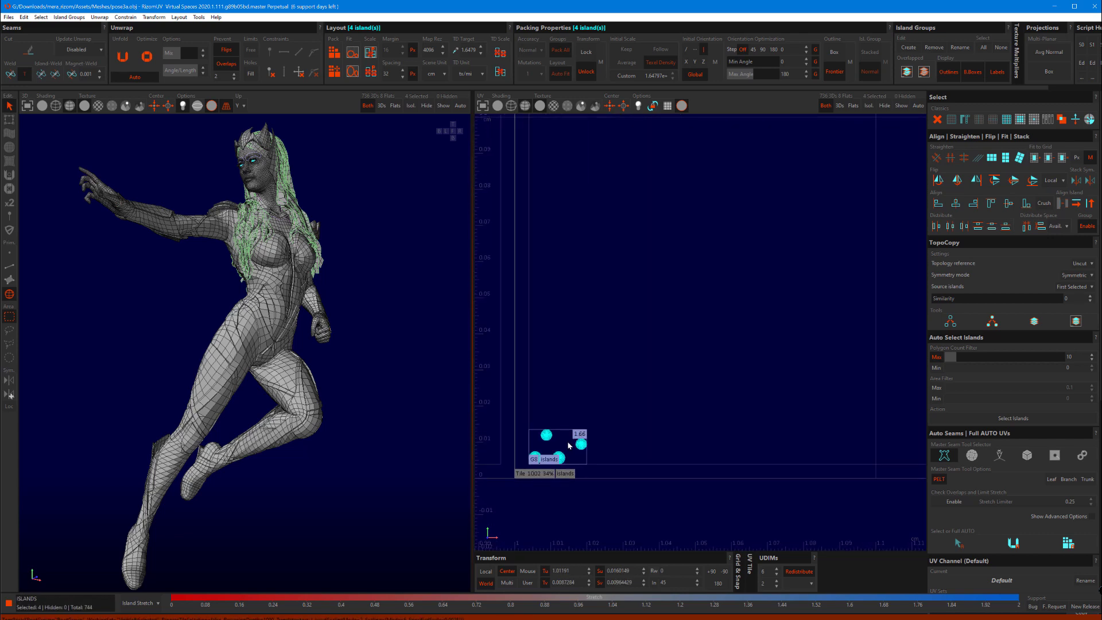
pyautogui.scroll(-5, 585, 428)
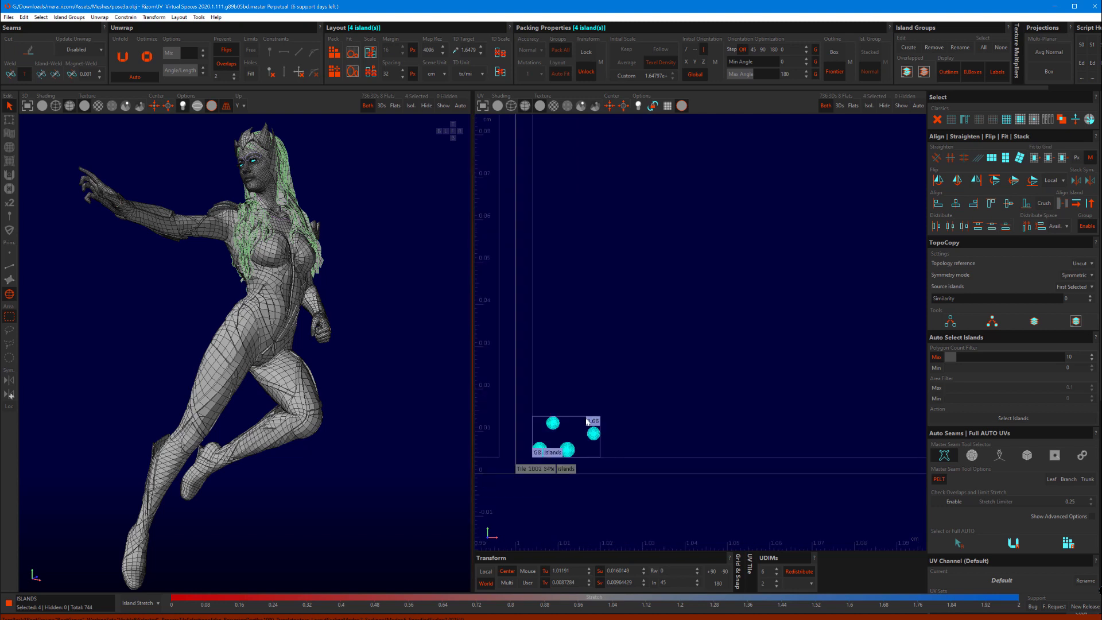
pyautogui.press('p')
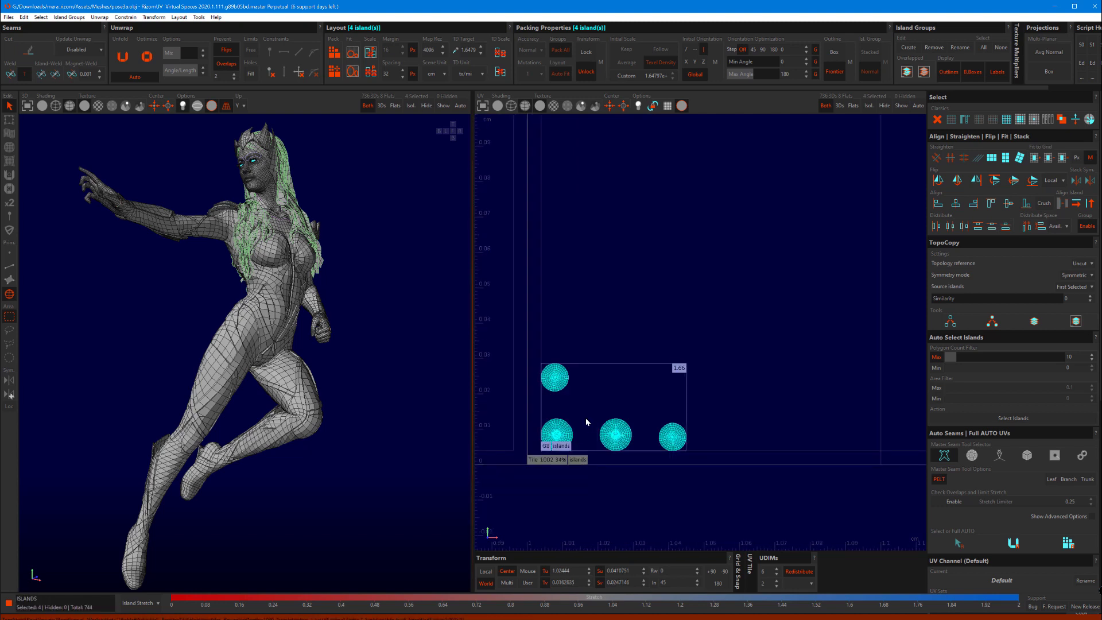
# Step: Clear the selection and zoom out to frame the full UDIM tile grid
pyautogui.click(676, 372)
pyautogui.scroll(-10, 676, 374)
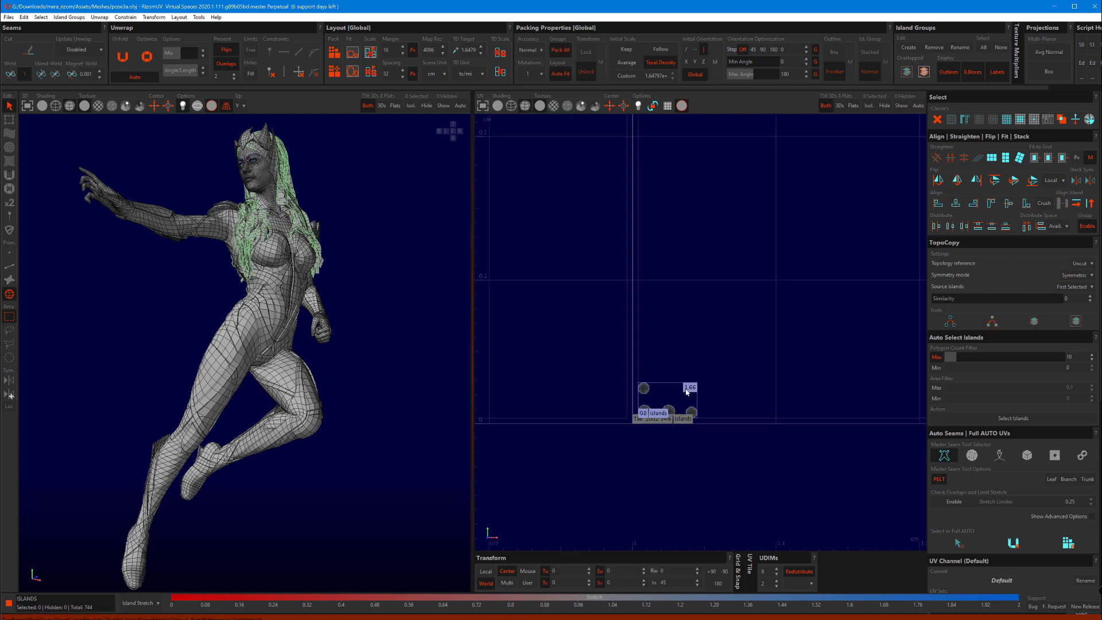
pyautogui.scroll(-8, 672, 381)
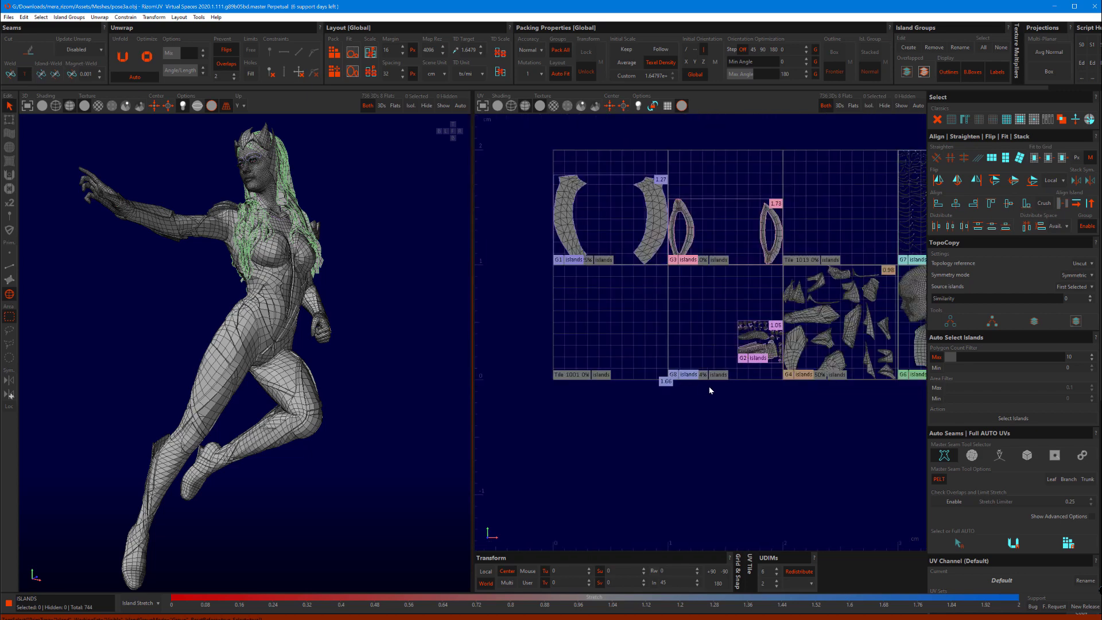
pyautogui.moveTo(649, 400); pyautogui.dragTo(652, 400, button='middle')
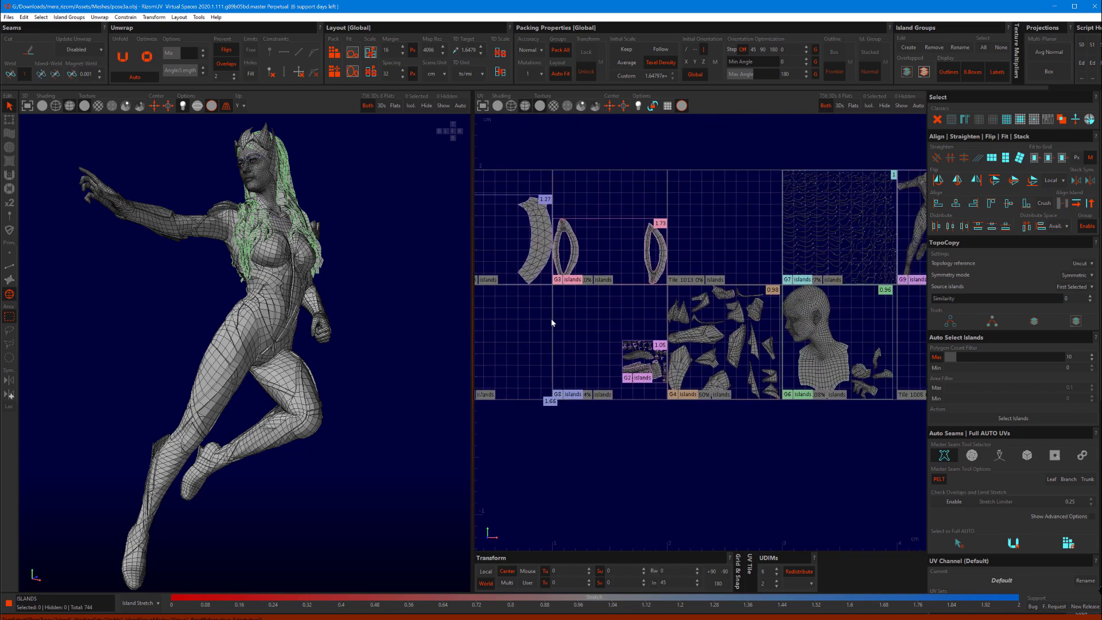
pyautogui.scroll(2, 552, 323)
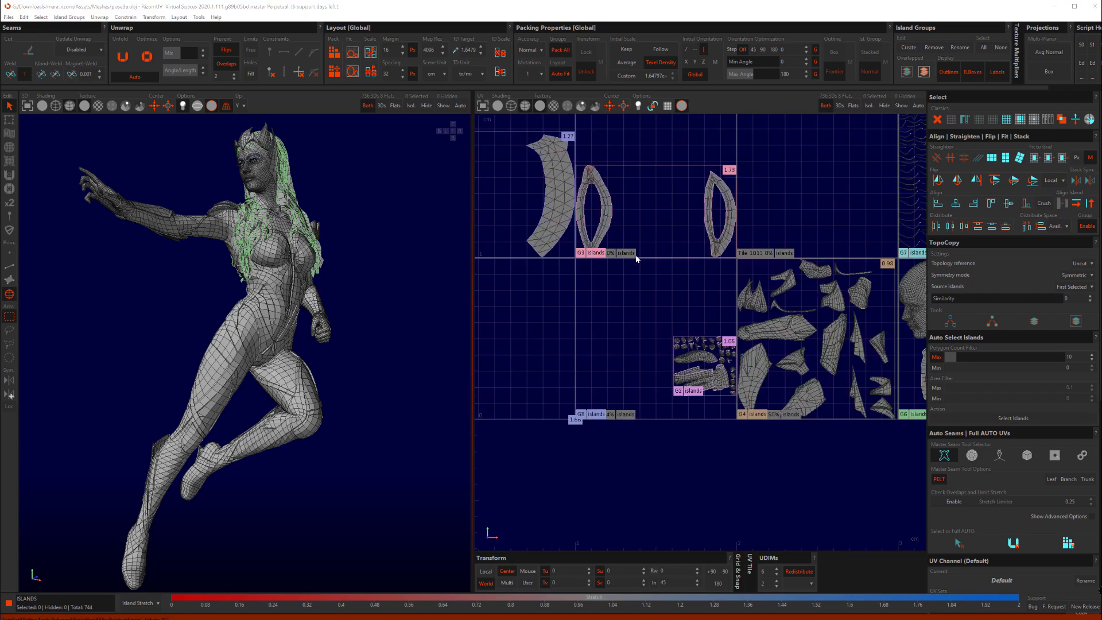
# Step: Orbit the character in the 3D view to inspect her back and legs
pyautogui.keyDown('alt'); pyautogui.moveTo(299, 357); pyautogui.dragTo(404, 388); pyautogui.keyUp('alt')
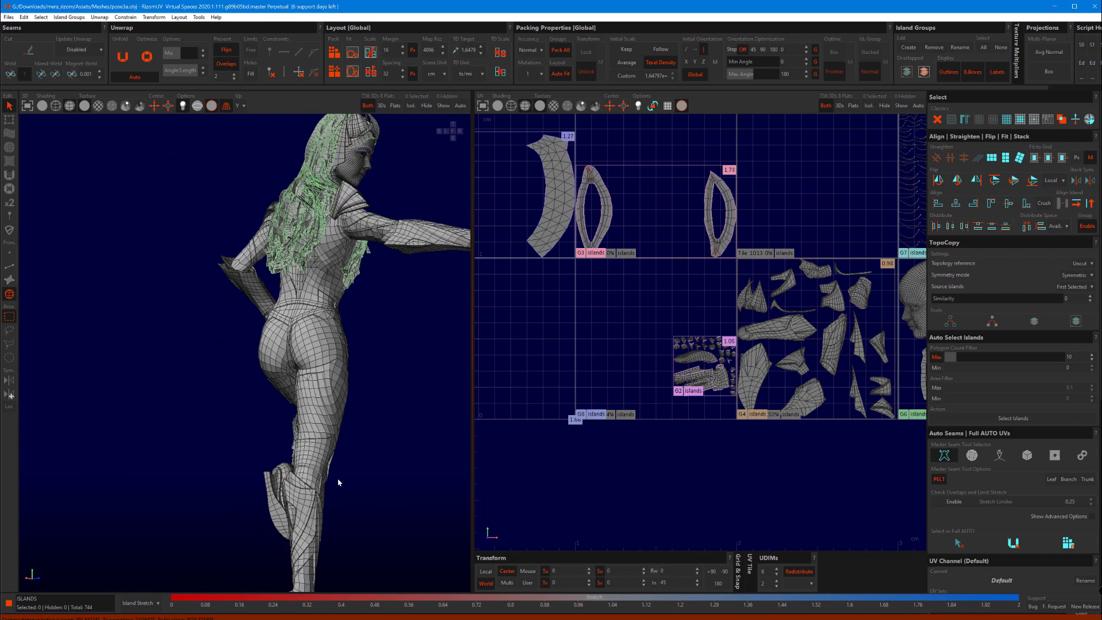
pyautogui.keyDown('alt'); pyautogui.moveTo(318, 342); pyautogui.dragTo(176, 311); pyautogui.keyUp('alt')
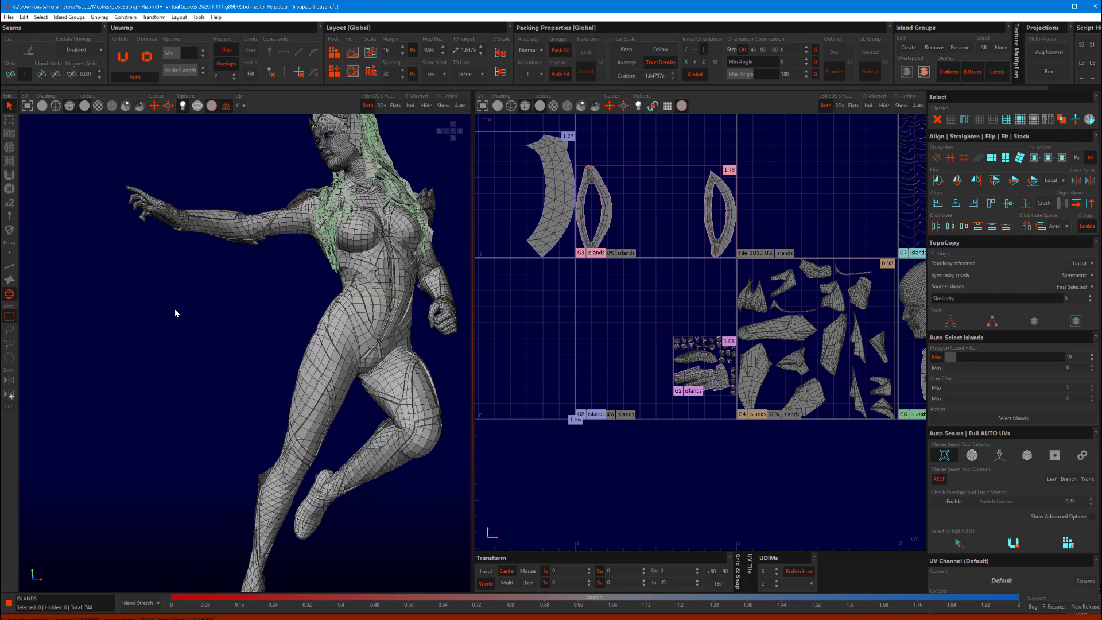
pyautogui.scroll(-6, 300, 341)
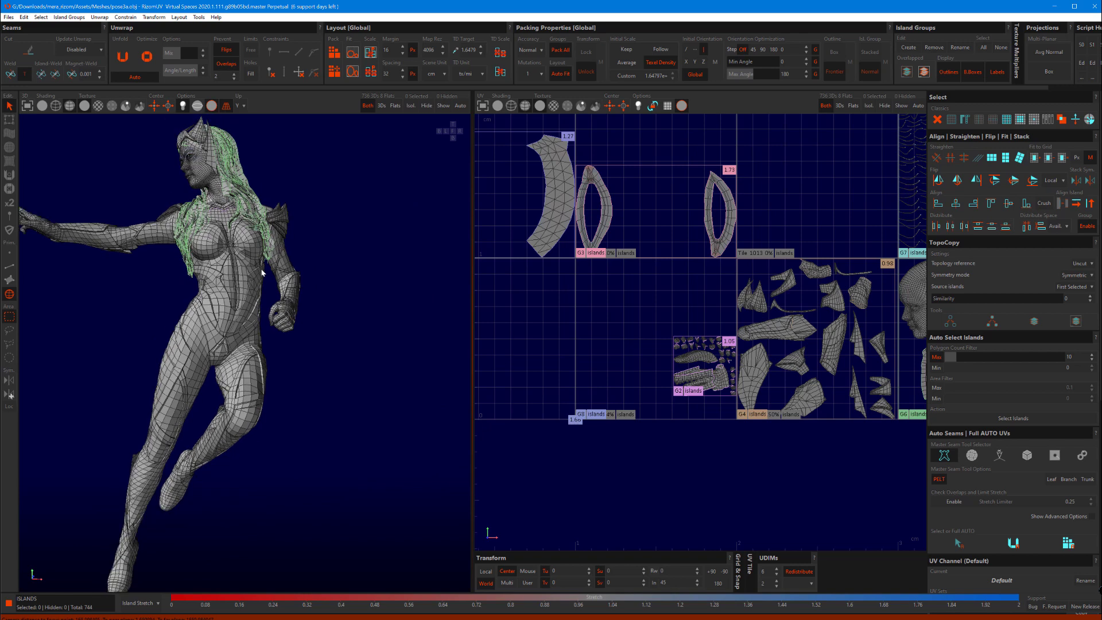
pyautogui.scroll(5, 239, 280)
pyautogui.keyDown('alt'); pyautogui.moveTo(239, 279); pyautogui.dragTo(216, 298, button='middle'); pyautogui.keyUp('alt')
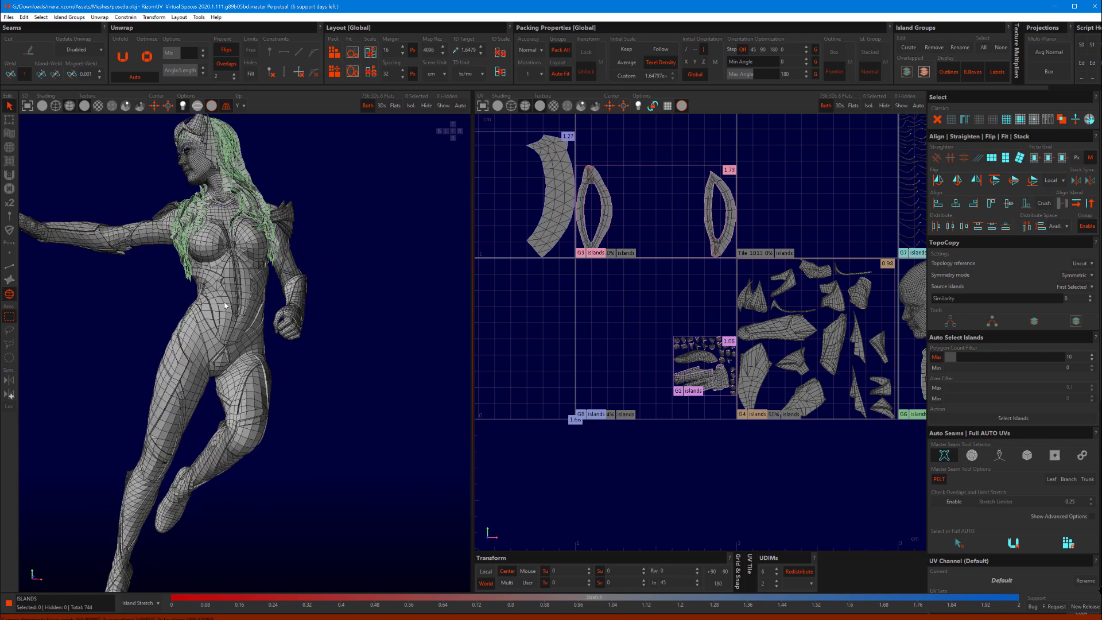
pyautogui.scroll(-1, 216, 298)
pyautogui.keyDown('alt'); pyautogui.moveTo(227, 300); pyautogui.dragTo(253, 313); pyautogui.keyUp('alt')
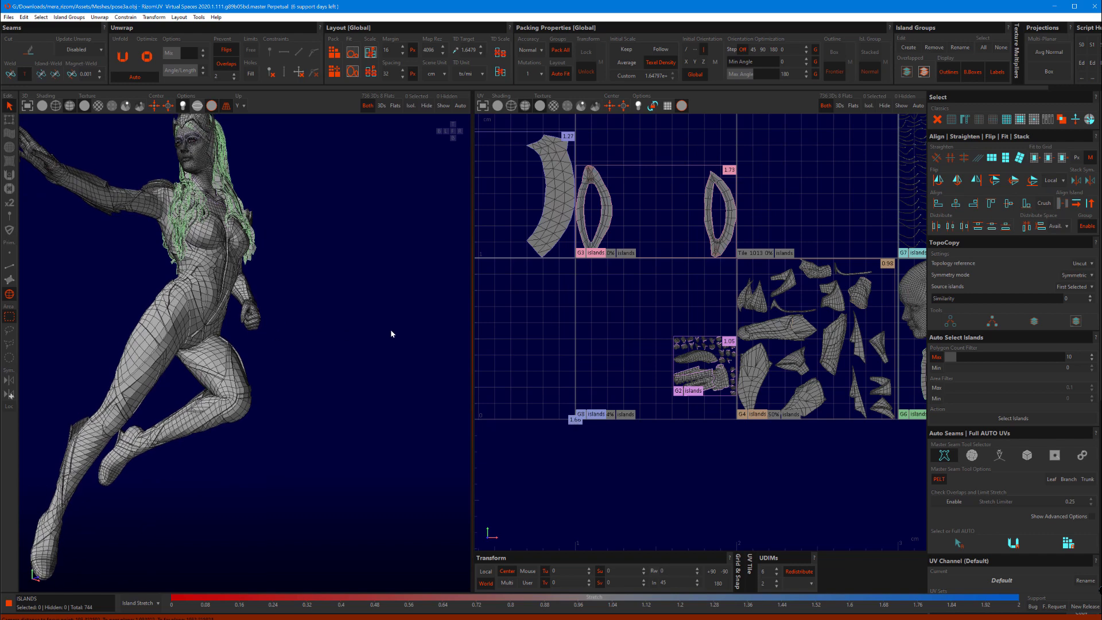
# Step: Widen the UV view, reframe the character, and centre the UV view on tile G11
pyautogui.moveTo(468, 315); pyautogui.dragTo(238, 309)
pyautogui.keyDown('alt'); pyautogui.moveTo(61, 304); pyautogui.dragTo(134, 316, button='middle'); pyautogui.keyUp('alt')
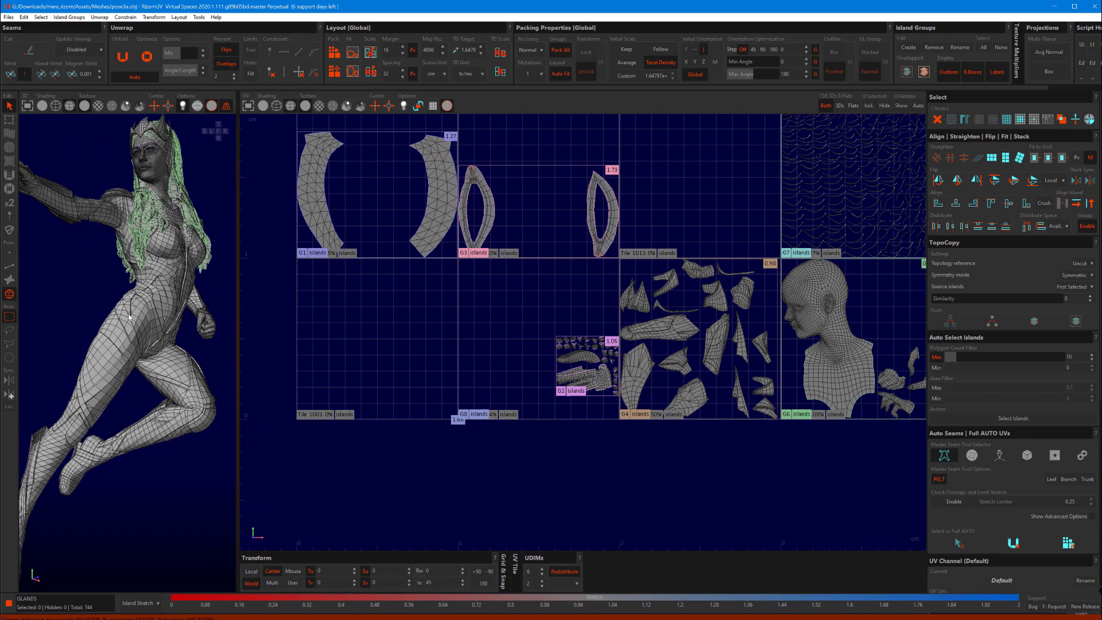
pyautogui.scroll(-5, 135, 316)
pyautogui.scroll(6, 145, 315)
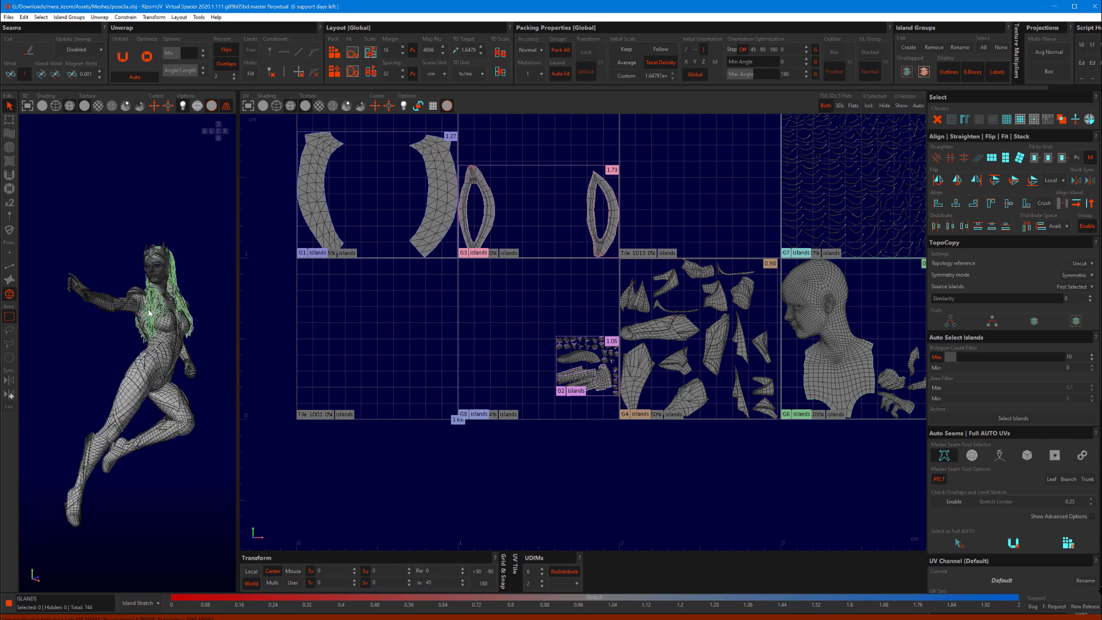
pyautogui.keyDown('alt'); pyautogui.moveTo(165, 361); pyautogui.dragTo(169, 331, button='middle'); pyautogui.keyUp('alt')
pyautogui.keyDown('alt'); pyautogui.moveTo(172, 324); pyautogui.dragTo(177, 329); pyautogui.keyUp('alt')
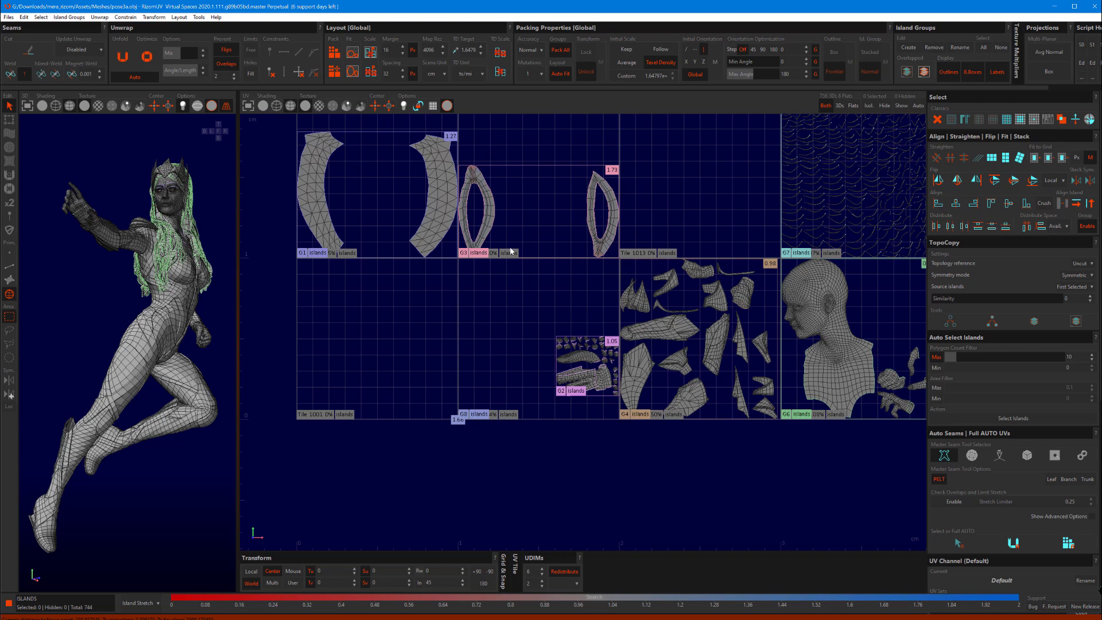
pyautogui.scroll(-3, 527, 258)
pyautogui.moveTo(886, 240); pyautogui.dragTo(708, 252, button='middle')
pyautogui.scroll(5, 708, 235)
# Step: In edge mode, select seam edges along the tip, left and right sides of one G11 island
pyautogui.press('F2')
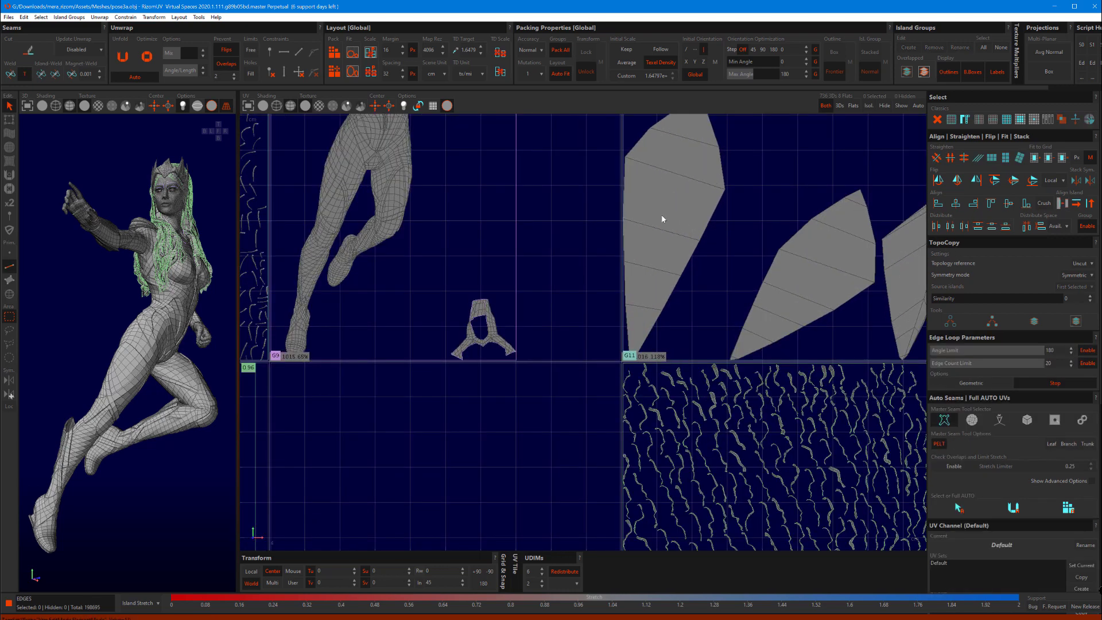
pyautogui.scroll(5, 634, 344)
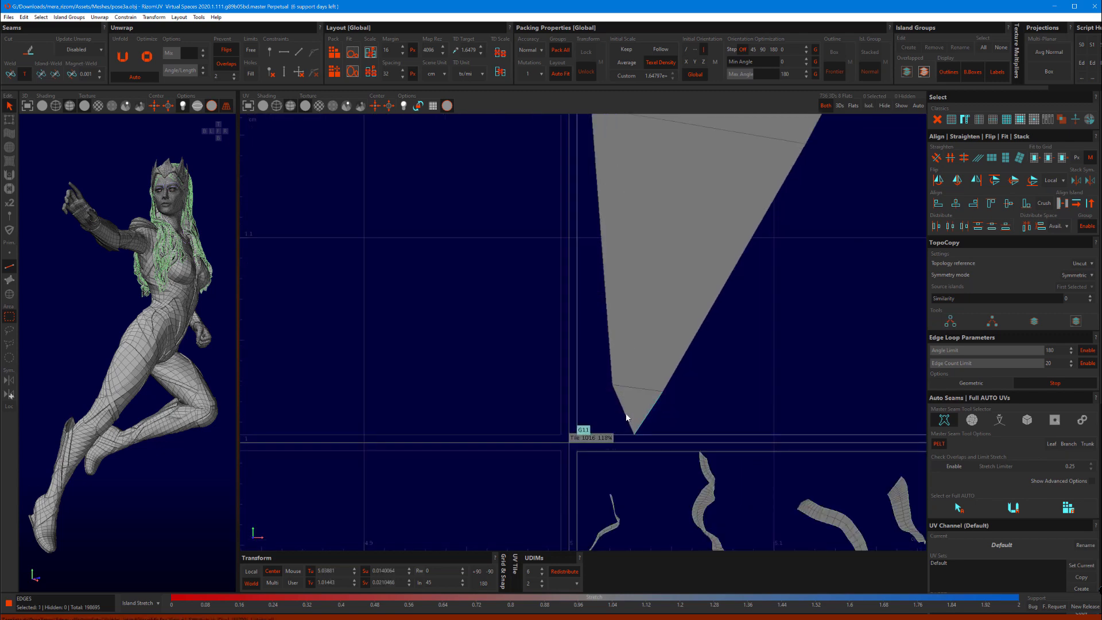
pyautogui.click(628, 424)
pyautogui.click(607, 303)
pyautogui.scroll(-3, 655, 253)
pyautogui.scroll(1, 666, 275)
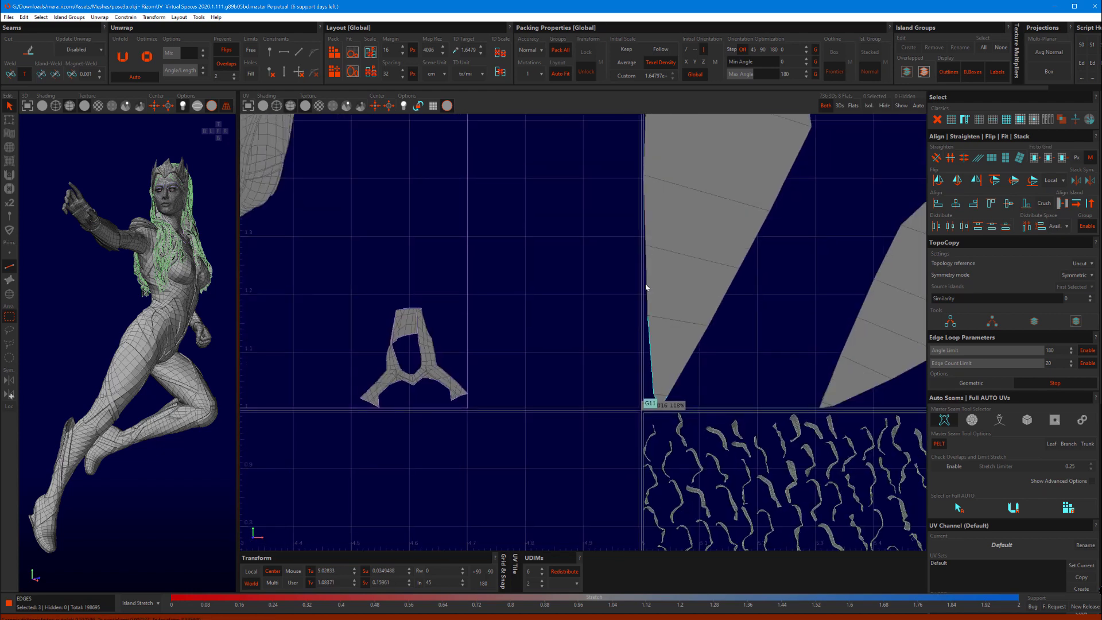
pyautogui.click(647, 276)
pyautogui.doubleClick(645, 205)
pyautogui.moveTo(680, 234); pyautogui.dragTo(670, 319, button='middle')
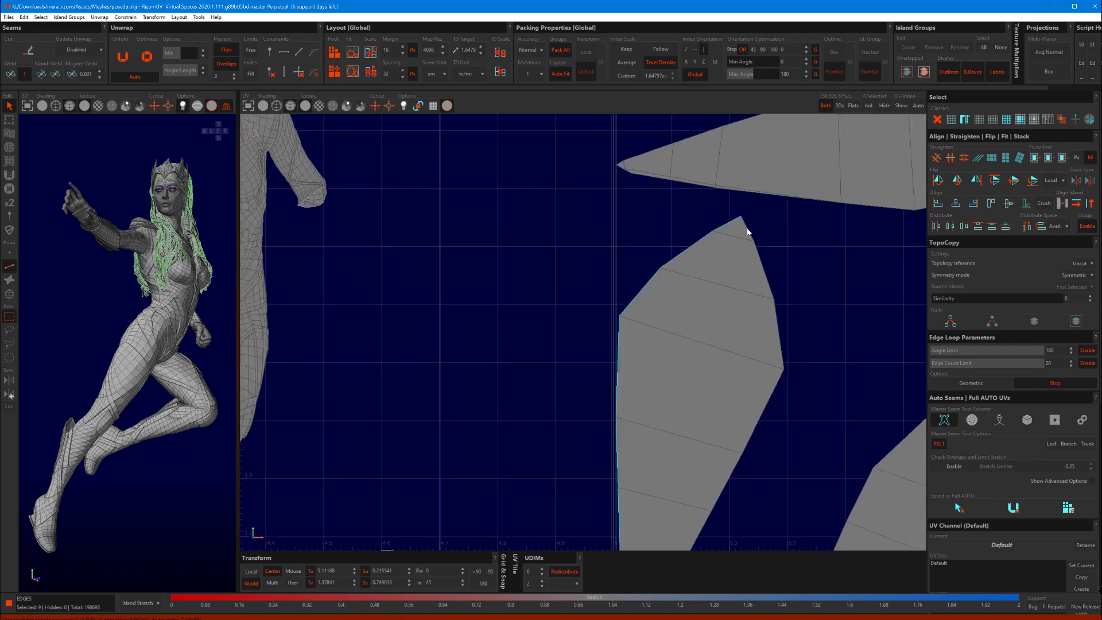
pyautogui.click(758, 264)
pyautogui.click(777, 327)
pyautogui.scroll(-5, 747, 363)
pyautogui.moveTo(746, 371); pyautogui.dragTo(701, 340, button='middle')
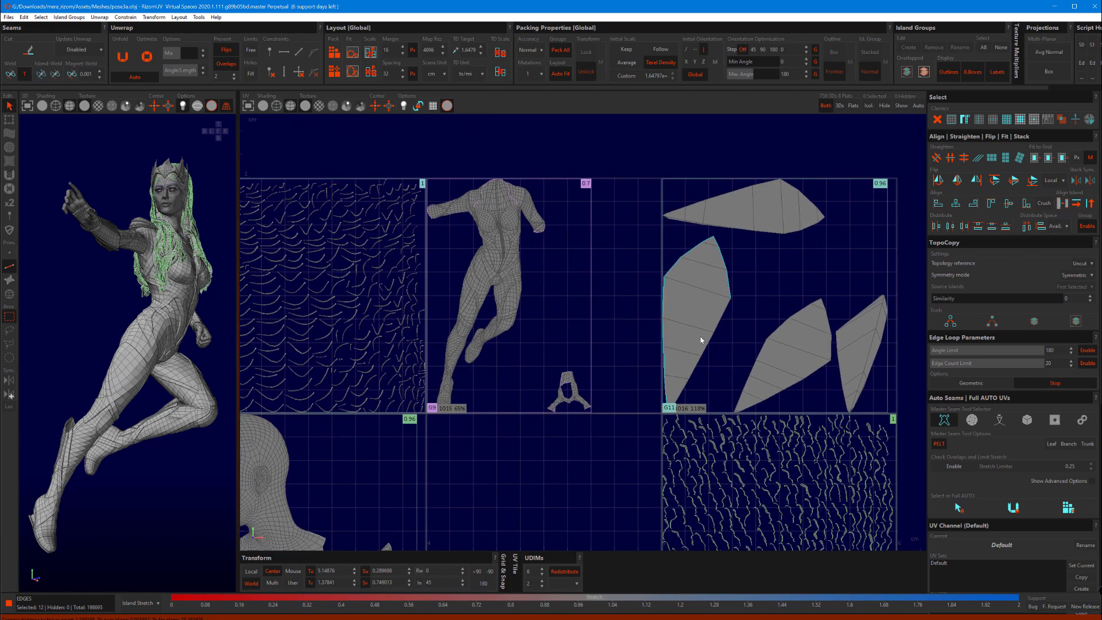
# Step: Copy the edges to the three similar islands, cut, then unfold and pack all four in G11
pyautogui.hotkey('ctrl', 'c')
pyautogui.press('c')
pyautogui.press('F4')
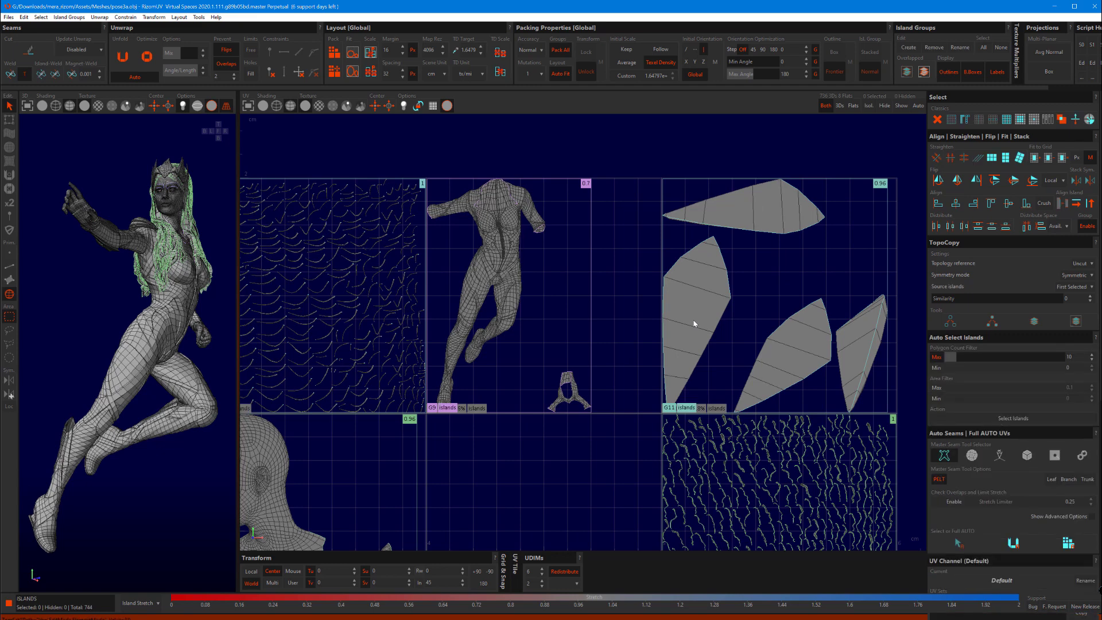
pyautogui.click(695, 323)
pyautogui.doubleClick(695, 324)
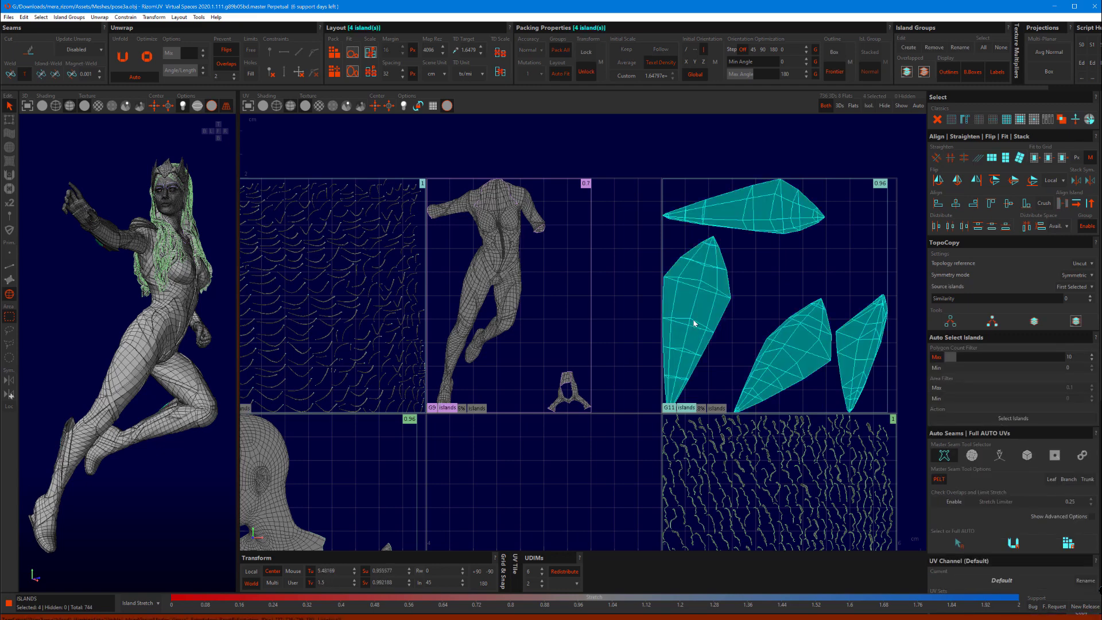
pyautogui.press('u')
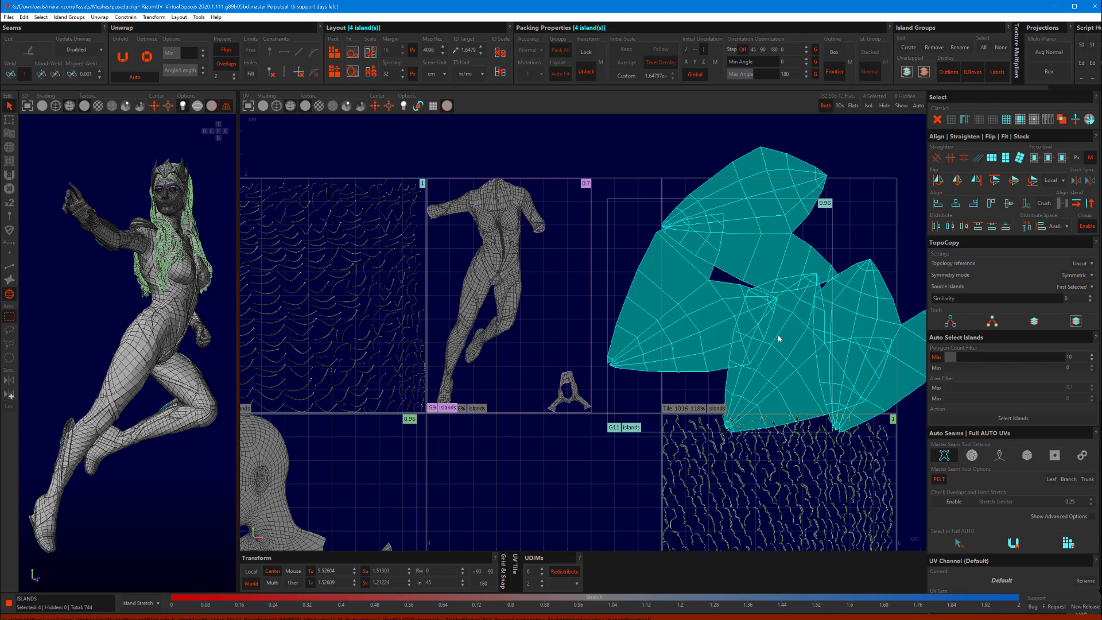
pyautogui.press('p')
pyautogui.click(588, 300)
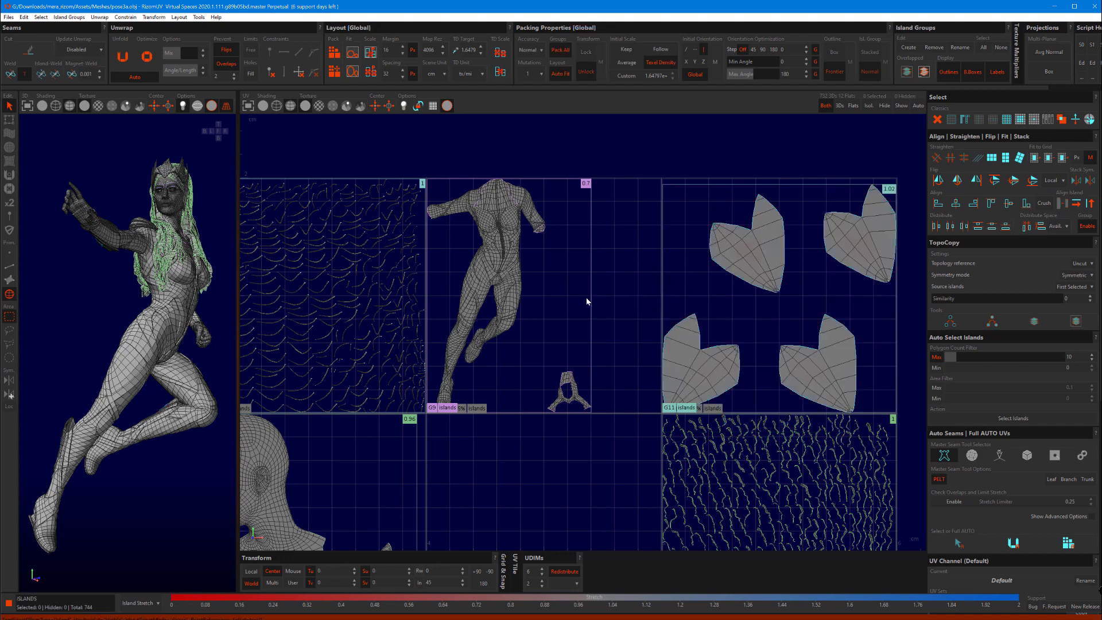
pyautogui.moveTo(477, 371); pyautogui.dragTo(535, 303, button='middle')
# Step: Unfold the small forked G9 island, cut an edge loop across it, and re-unfold it
pyautogui.scroll(4, 640, 338)
pyautogui.scroll(3, 637, 338)
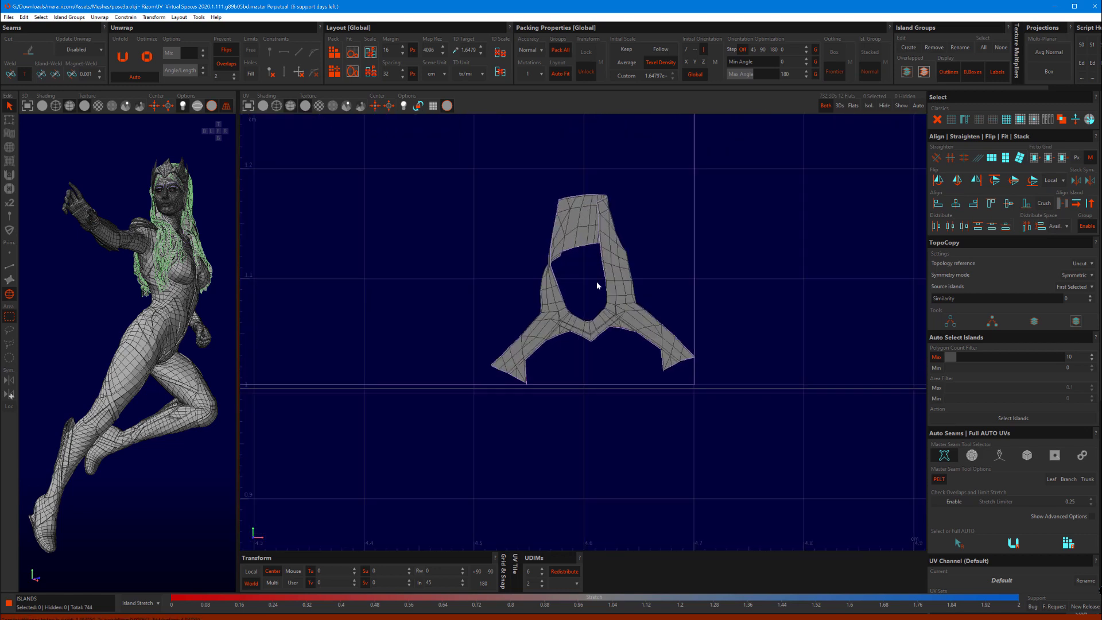
pyautogui.press('F2')
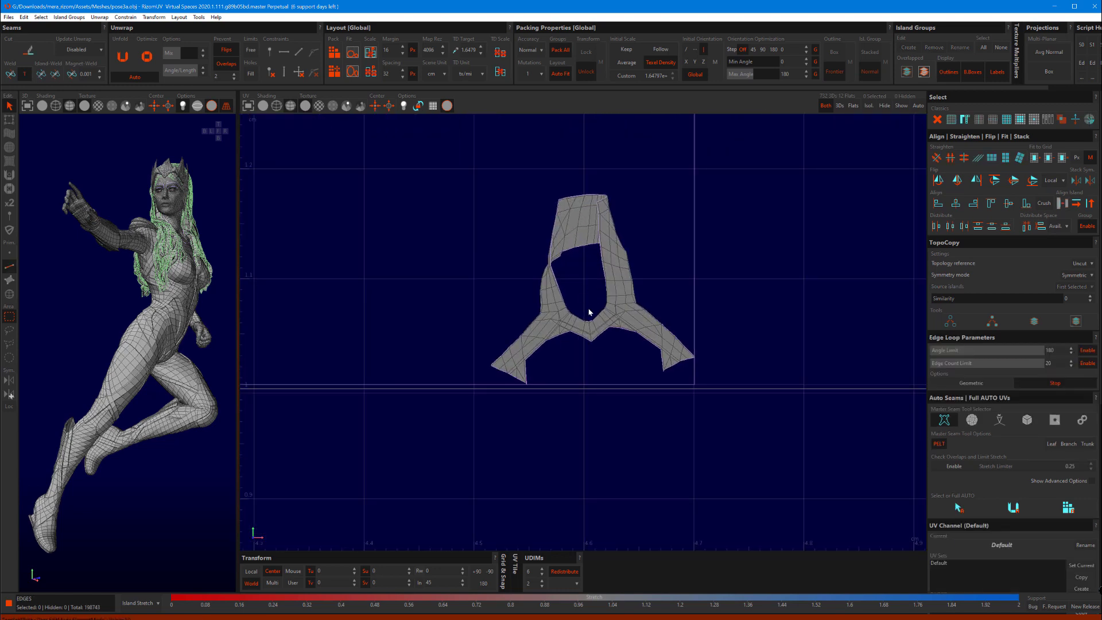
pyautogui.click(568, 227)
pyautogui.click(634, 209)
pyautogui.press('u')
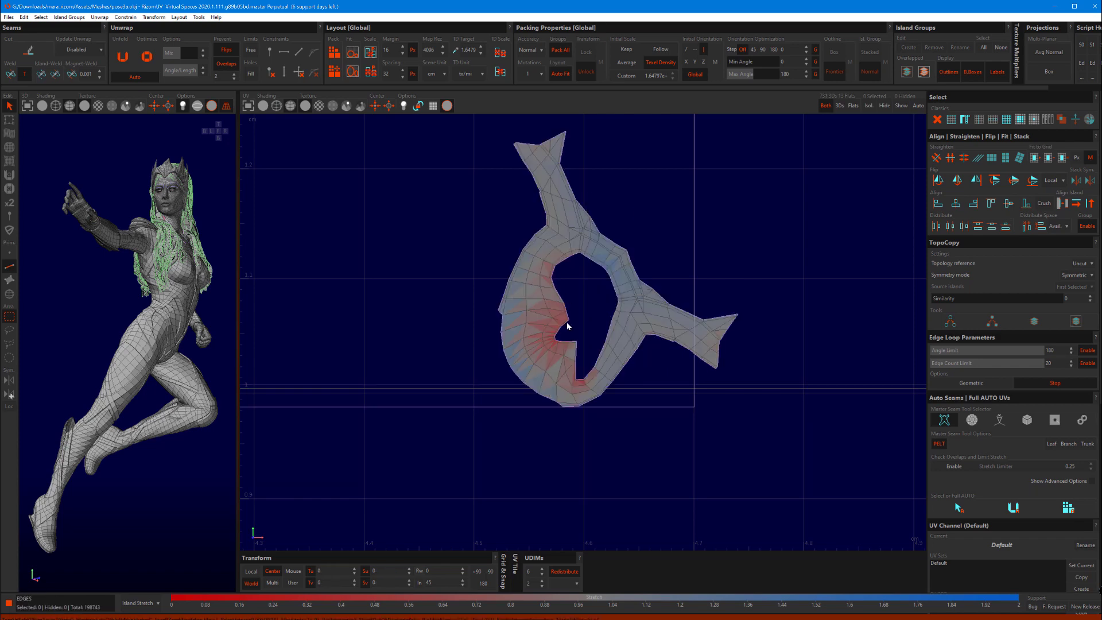
pyautogui.scroll(1, 540, 342)
pyautogui.scroll(2, 539, 342)
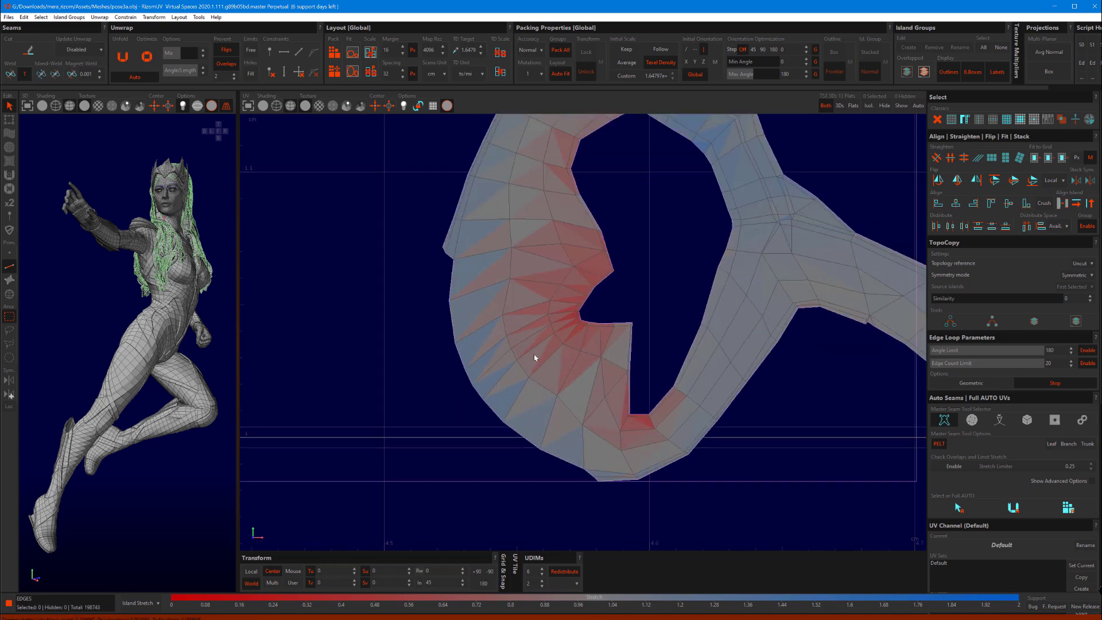
pyautogui.doubleClick(522, 343)
pyautogui.press('c')
pyautogui.press('u')
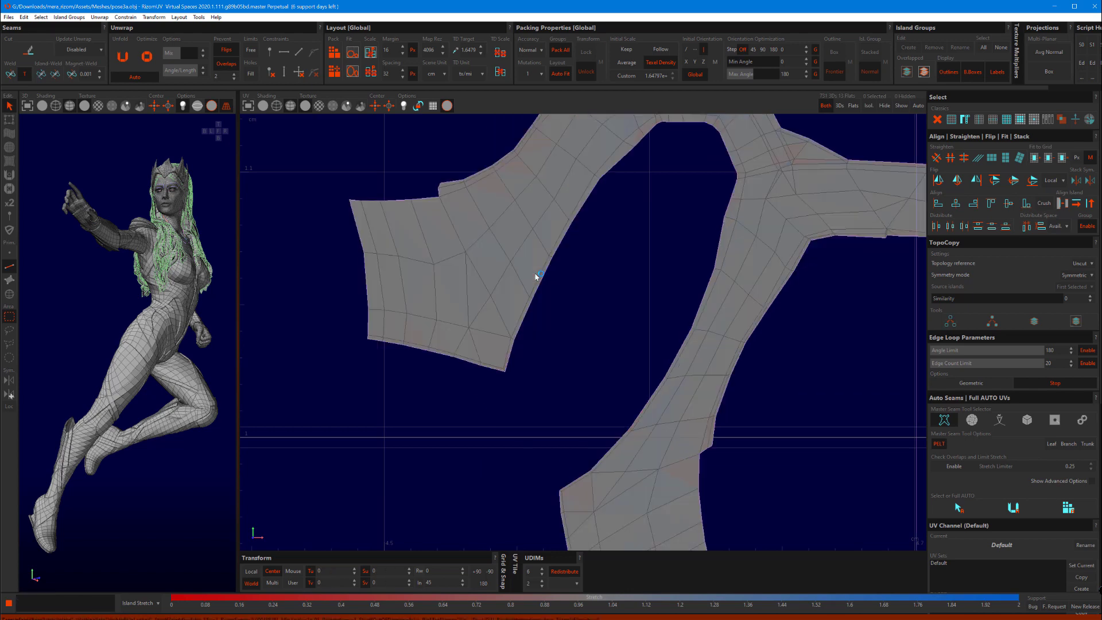
pyautogui.scroll(-10, 536, 276)
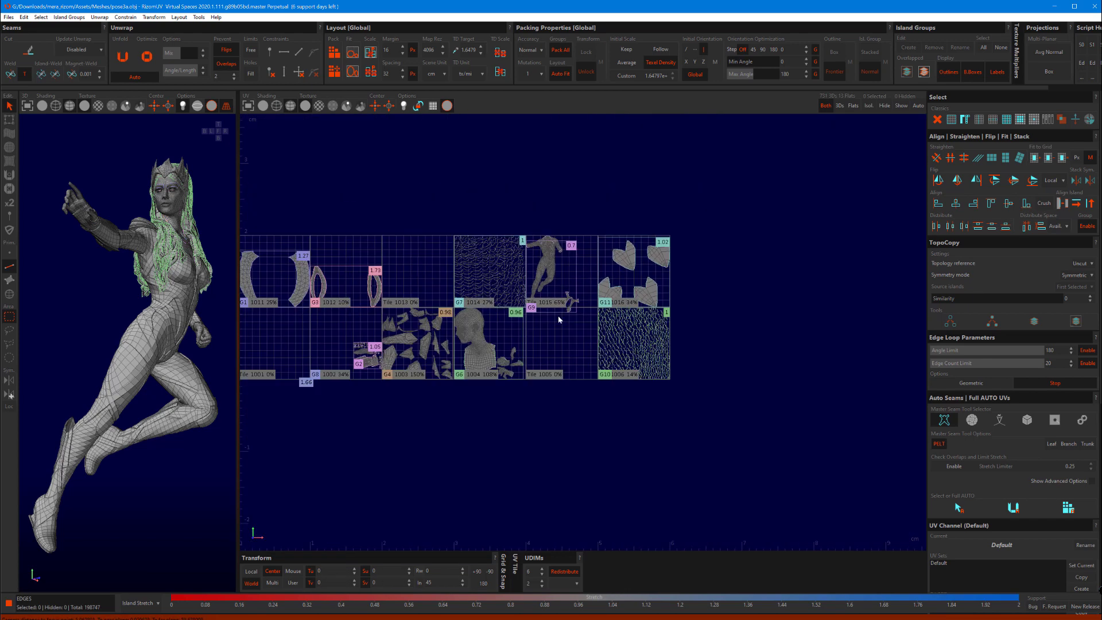
# Step: Pan and zoom the UV view from tile 1002 to enlarge the hair-strand islands in tile 1014
pyautogui.moveTo(529, 353); pyautogui.dragTo(688, 356, button='middle')
pyautogui.scroll(5, 489, 362)
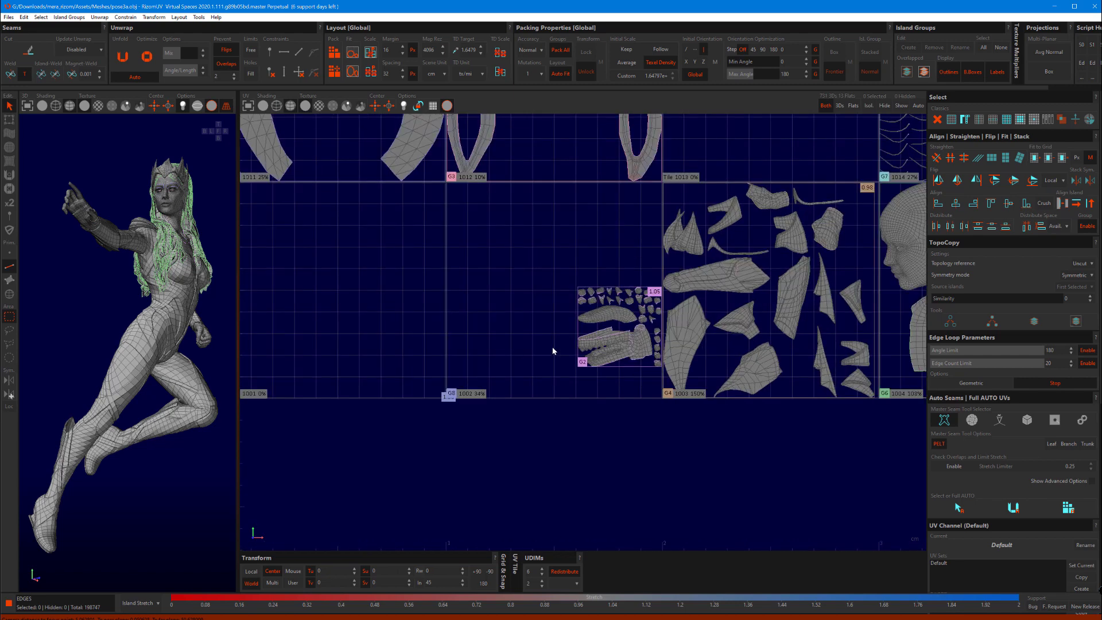
pyautogui.scroll(2, 552, 348)
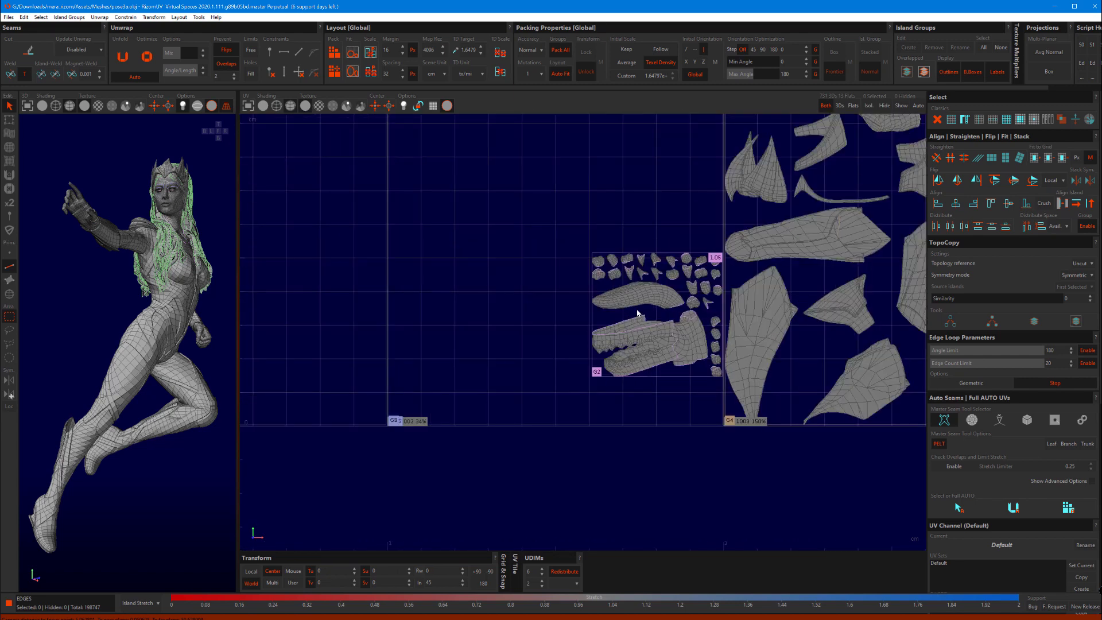
pyautogui.scroll(-3, 637, 313)
pyautogui.scroll(-1, 637, 313)
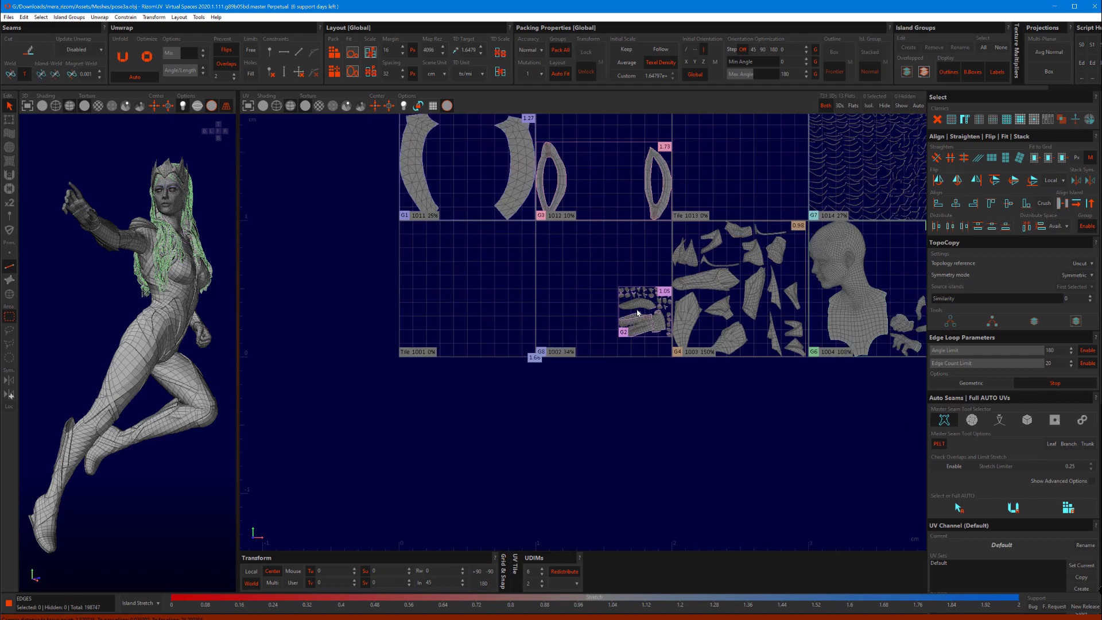
pyautogui.moveTo(763, 214); pyautogui.dragTo(649, 252, button='middle')
pyautogui.scroll(3, 649, 253)
pyautogui.scroll(2, 611, 232)
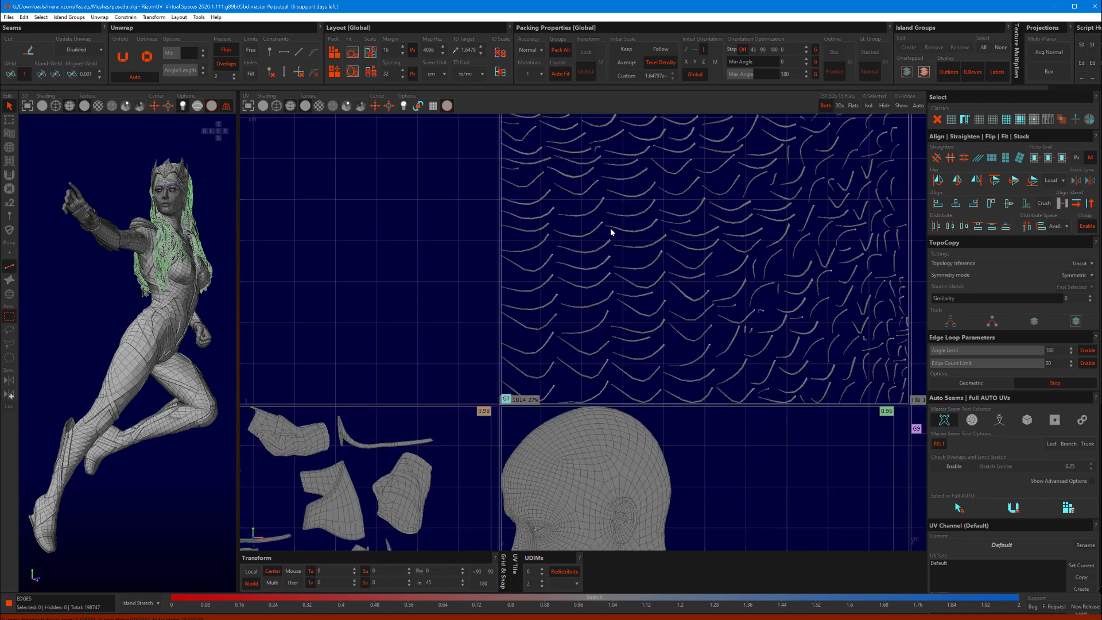
pyautogui.scroll(2, 610, 222)
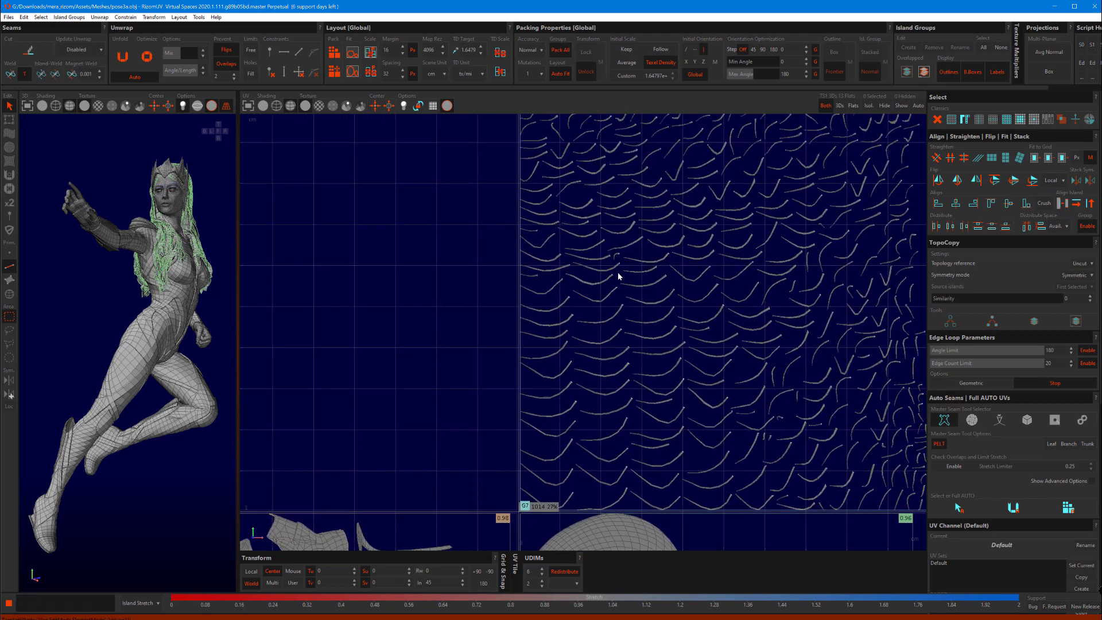
pyautogui.scroll(4, 593, 258)
pyautogui.scroll(3, 600, 269)
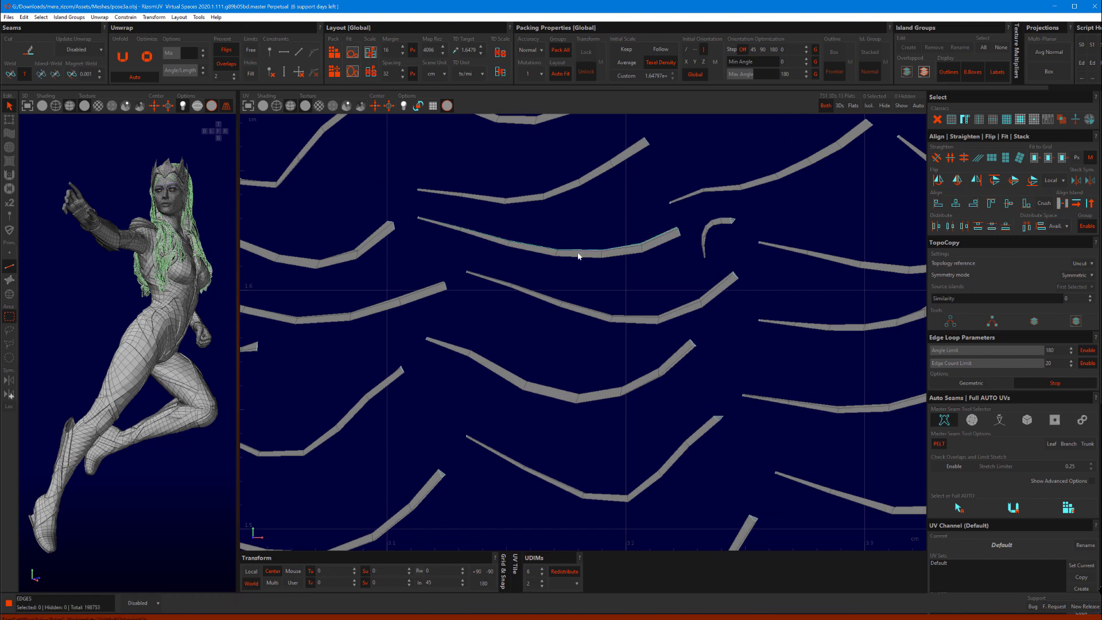
# Step: Unfold one curved hair strand into a straight wedge and select that island
pyautogui.press('u')
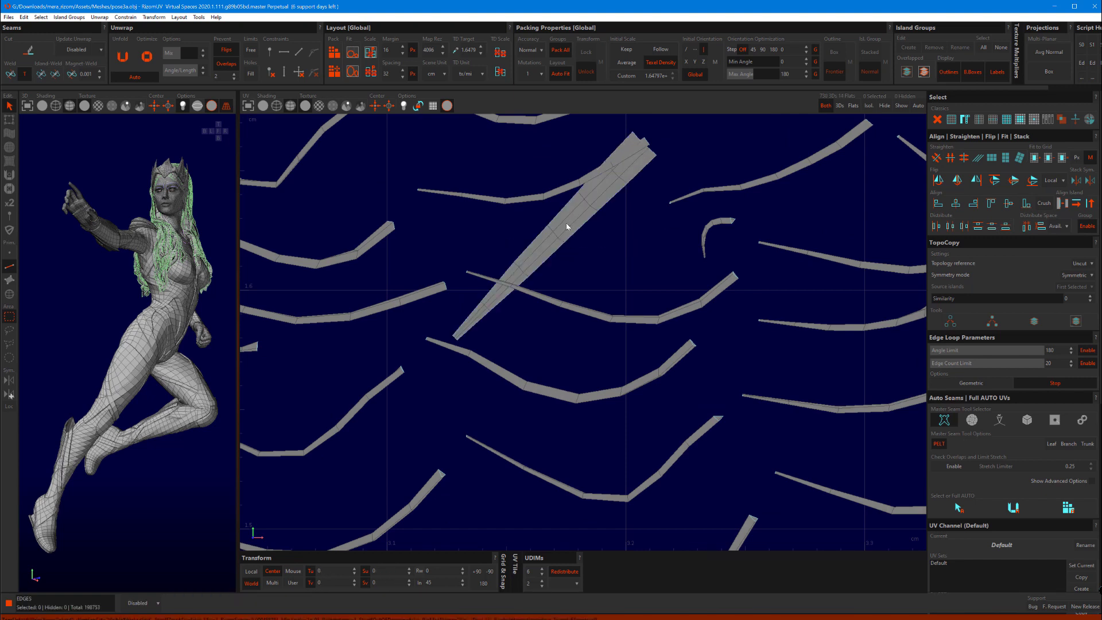
pyautogui.press('F3')
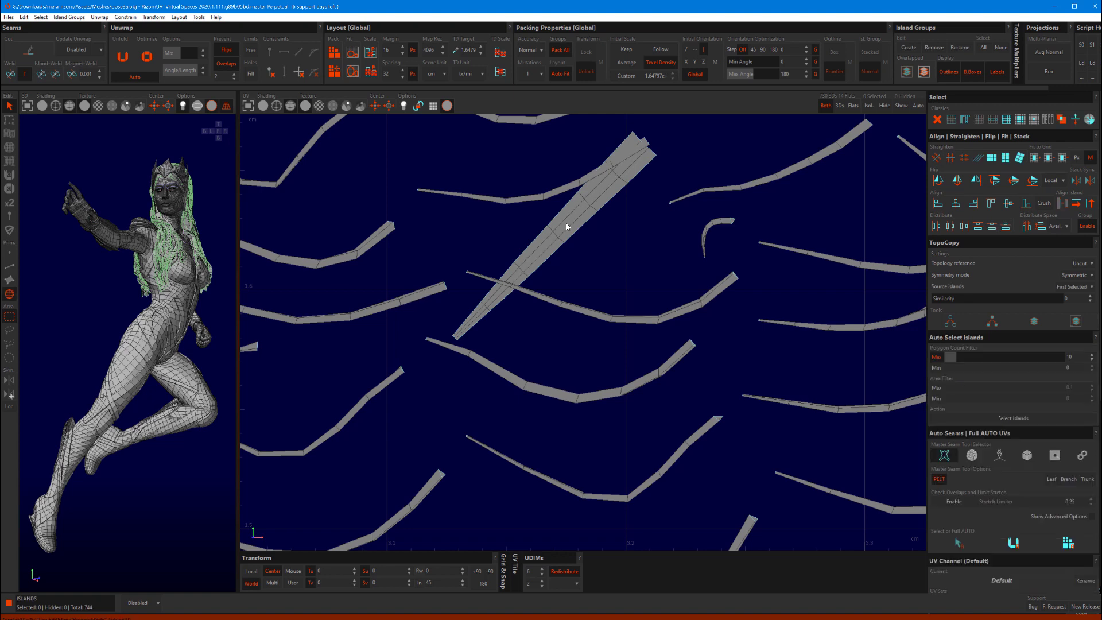
pyautogui.click(566, 226)
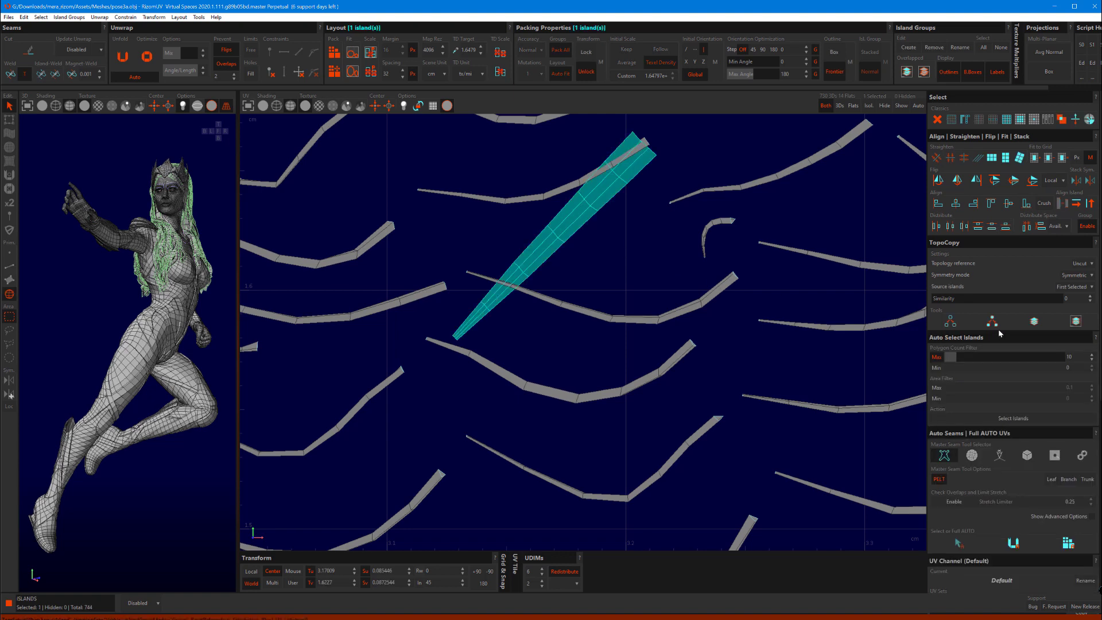
# Step: In TopoCopy, set Symmetry mode to Straight and Source islands to Selection
pyautogui.click(1079, 275)
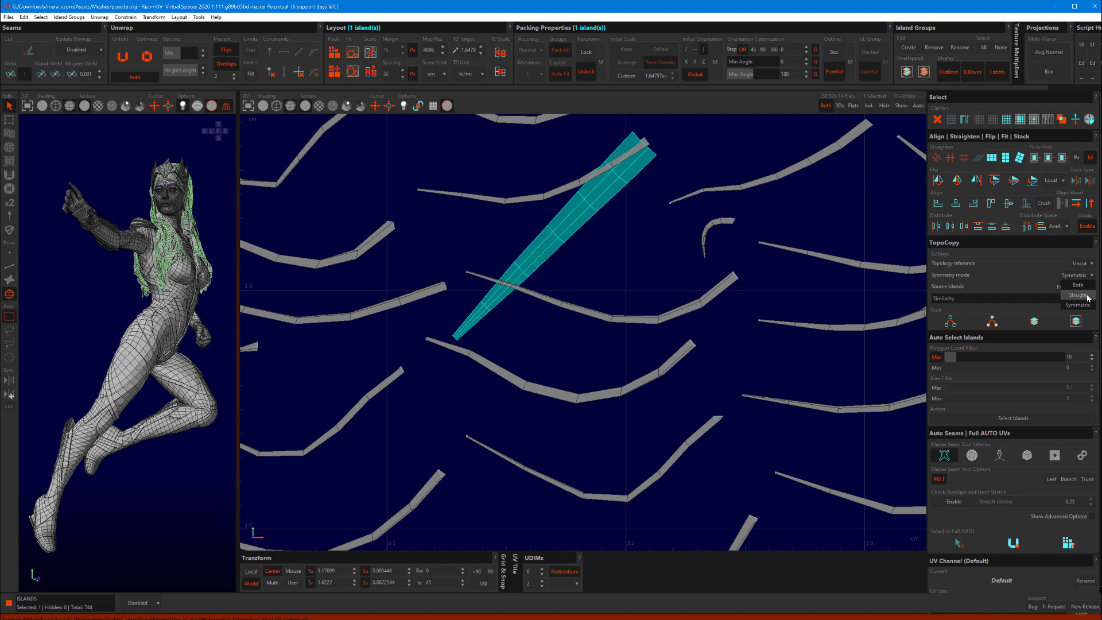
pyautogui.click(1078, 295)
pyautogui.click(1091, 288)
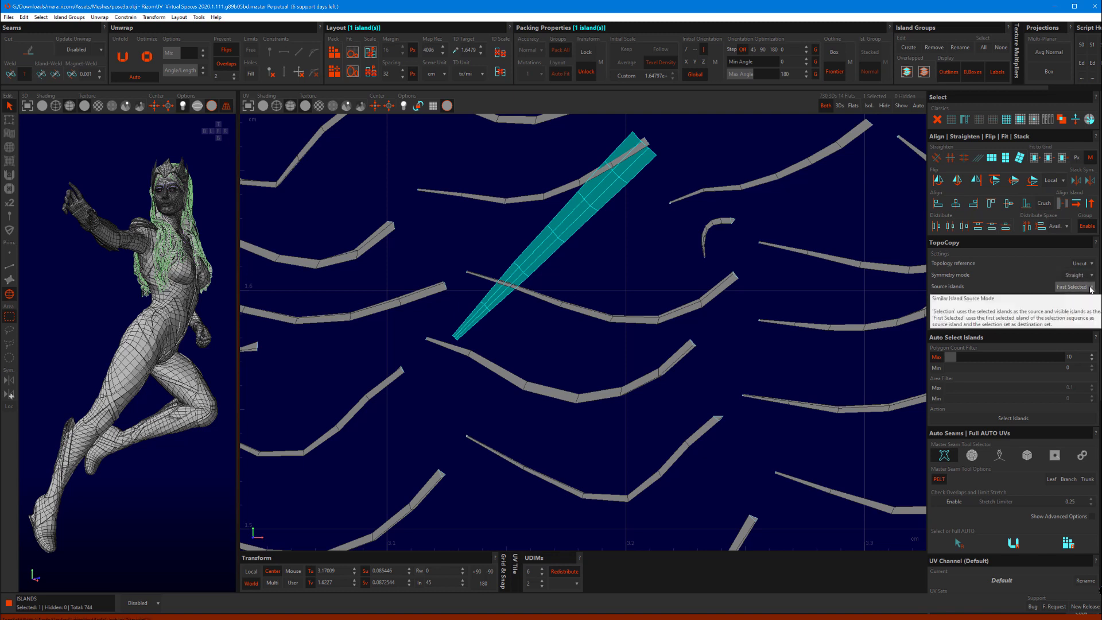
pyautogui.click(1082, 299)
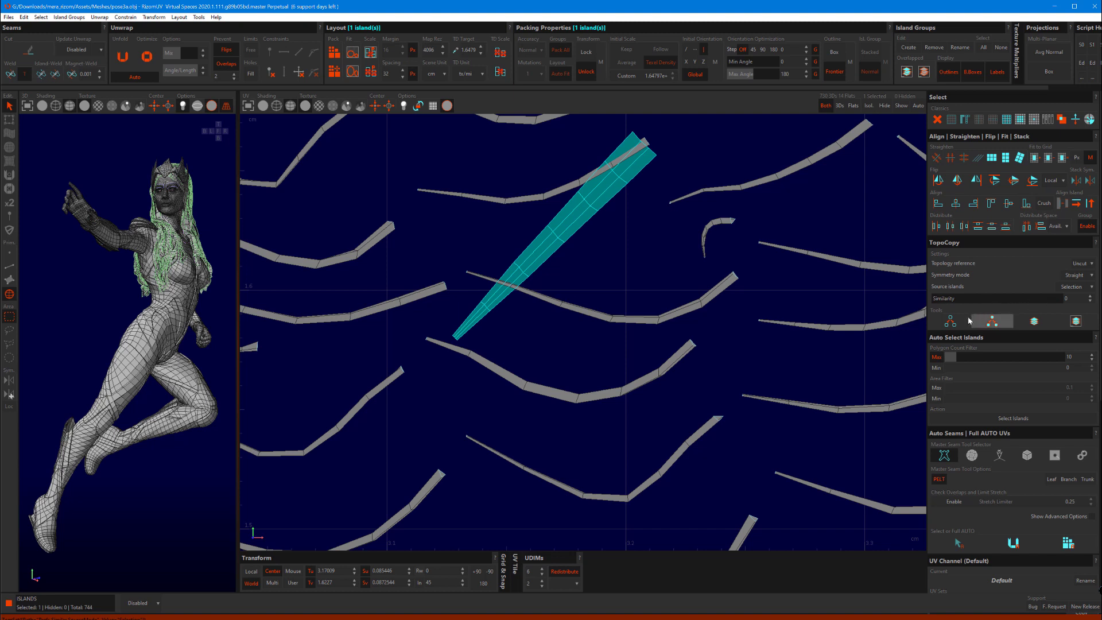
pyautogui.moveTo(940, 303)
pyautogui.moveTo(1067, 300)
pyautogui.scroll(-4, 655, 290)
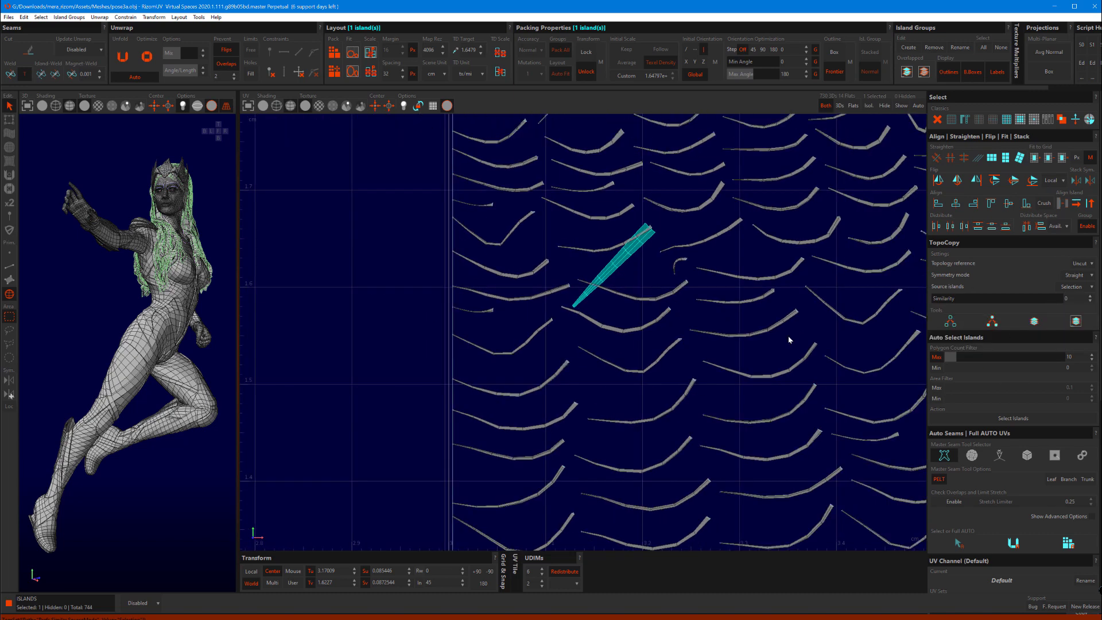
pyautogui.click(993, 323)
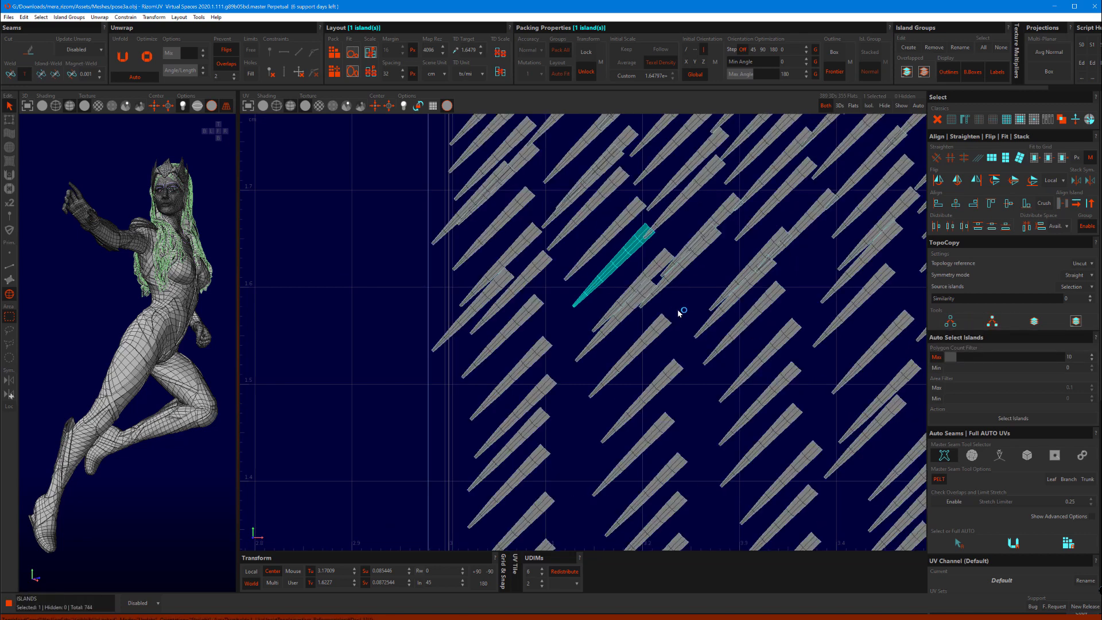
pyautogui.scroll(-6, 679, 312)
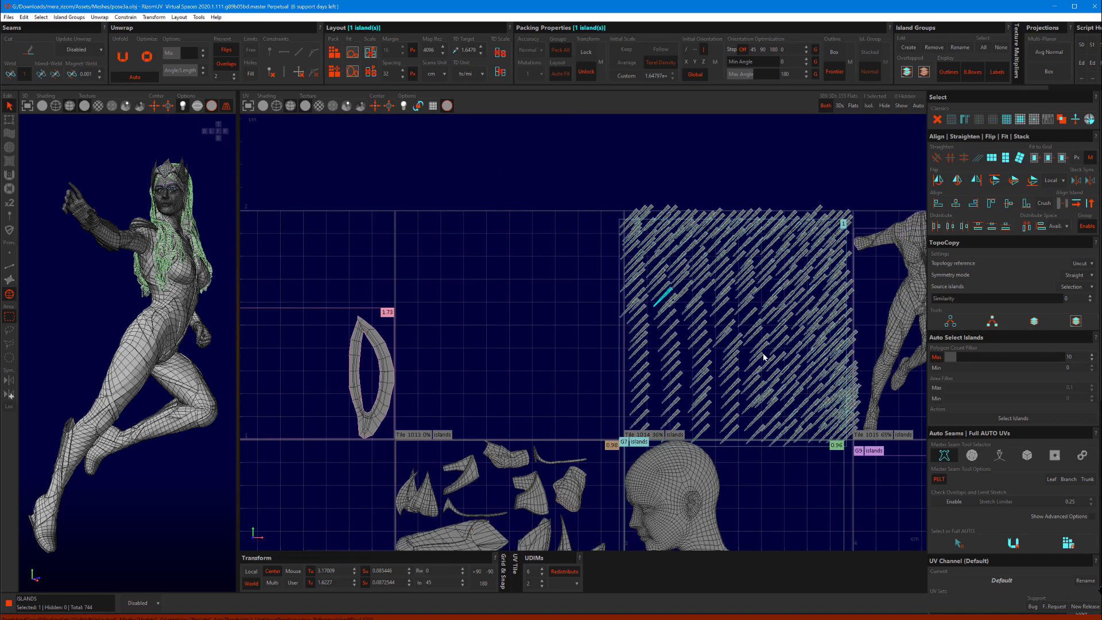
pyautogui.scroll(3, 746, 385)
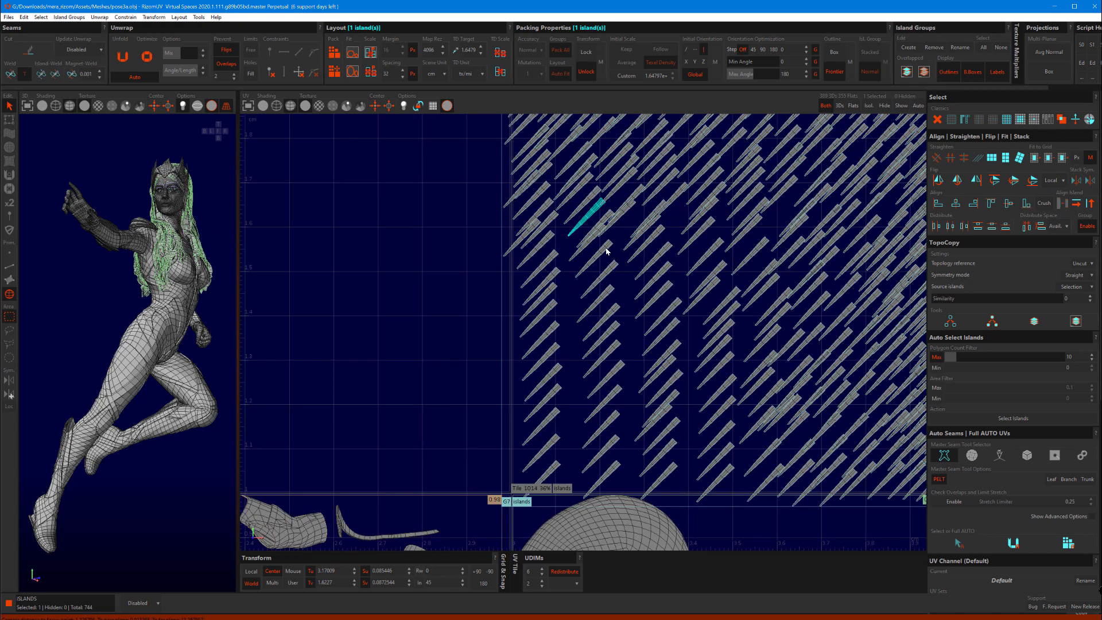
pyautogui.scroll(2, 607, 251)
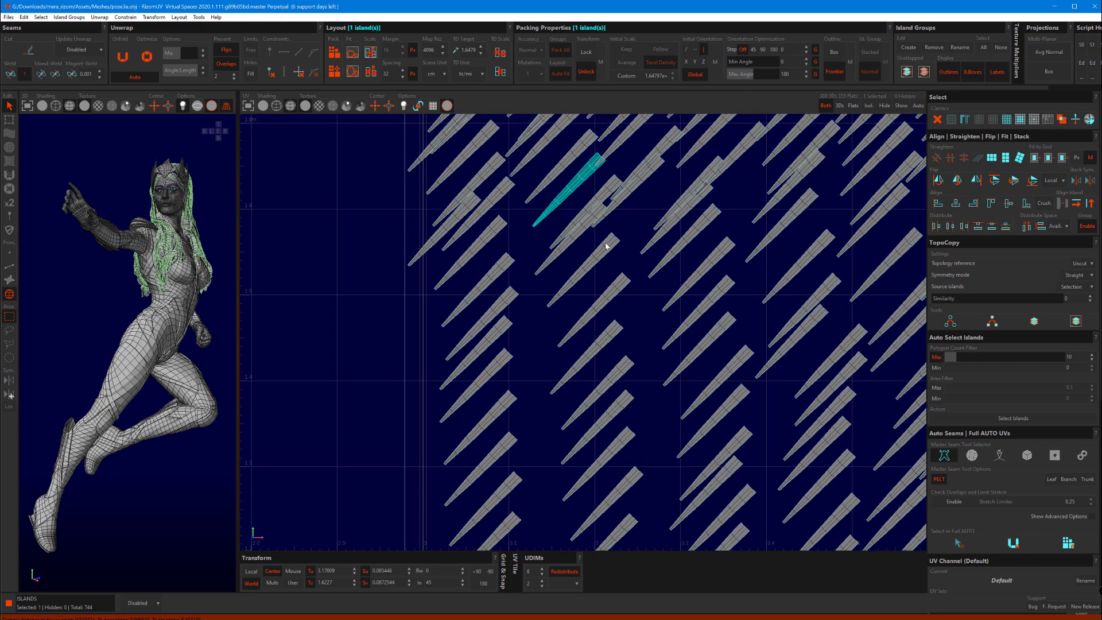
pyautogui.scroll(3, 488, 216)
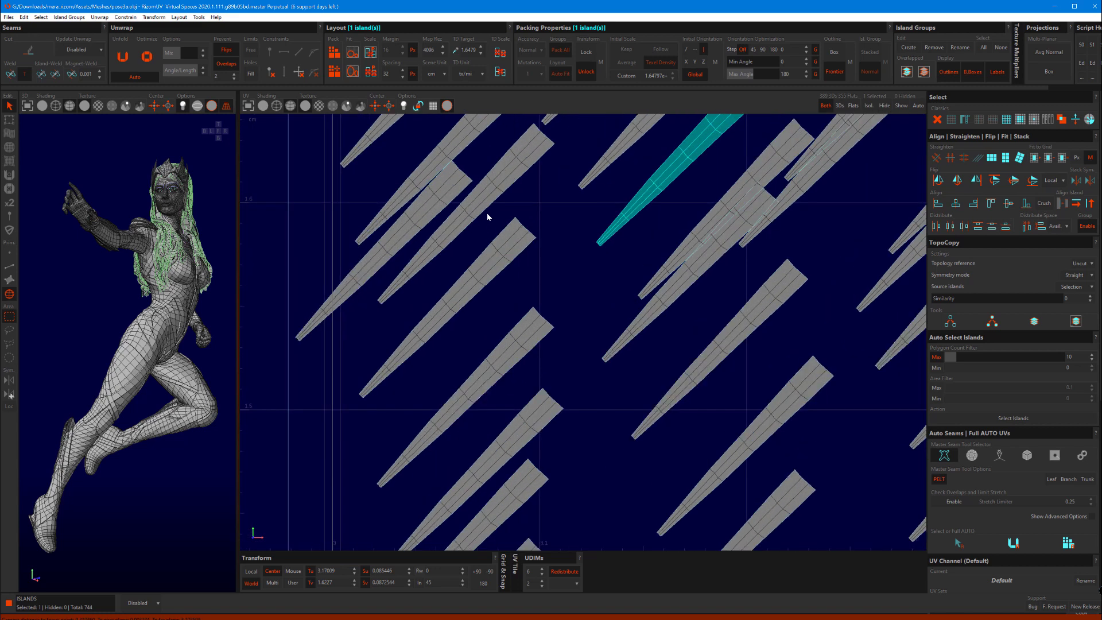
pyautogui.scroll(-1, 646, 263)
pyautogui.scroll(-5, 701, 328)
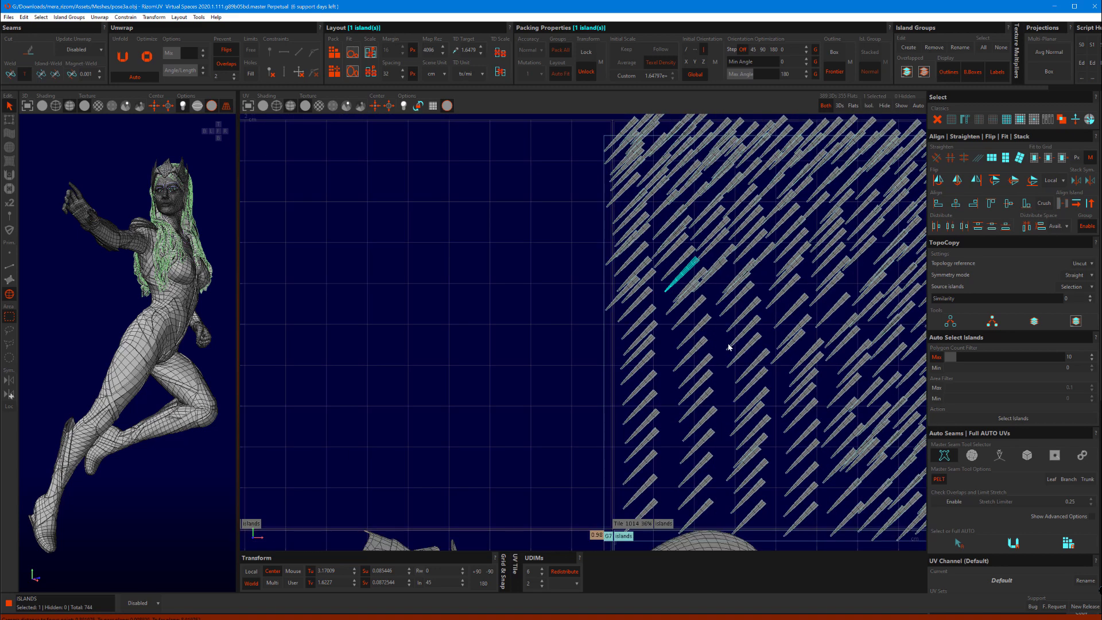
pyautogui.scroll(-1, 729, 346)
pyautogui.moveTo(730, 377); pyautogui.dragTo(669, 350, button='middle')
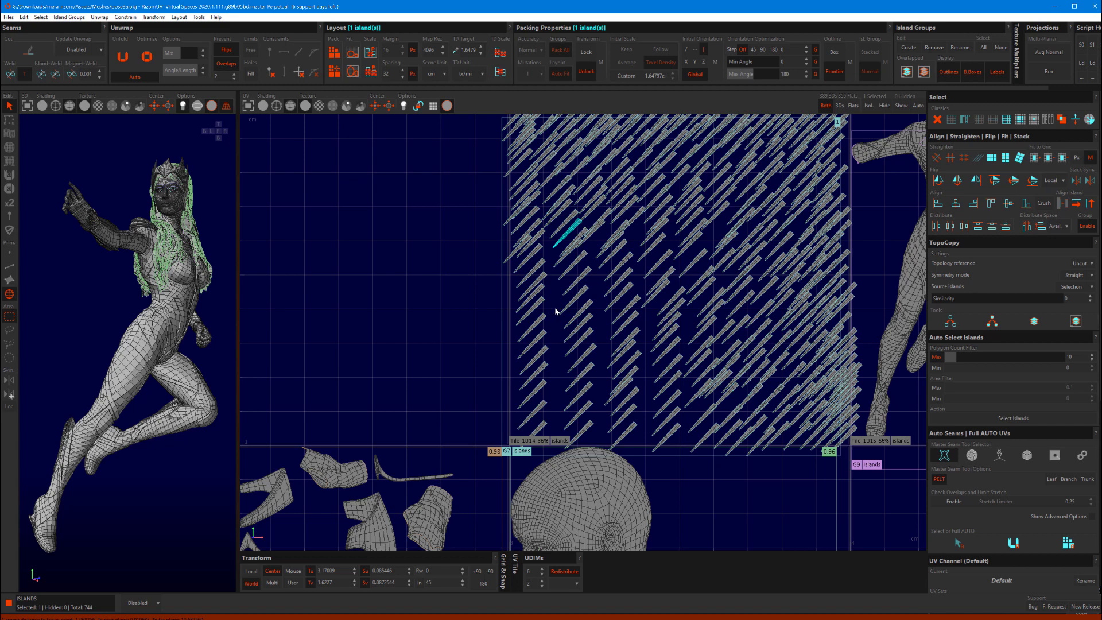
pyautogui.scroll(-1, 554, 308)
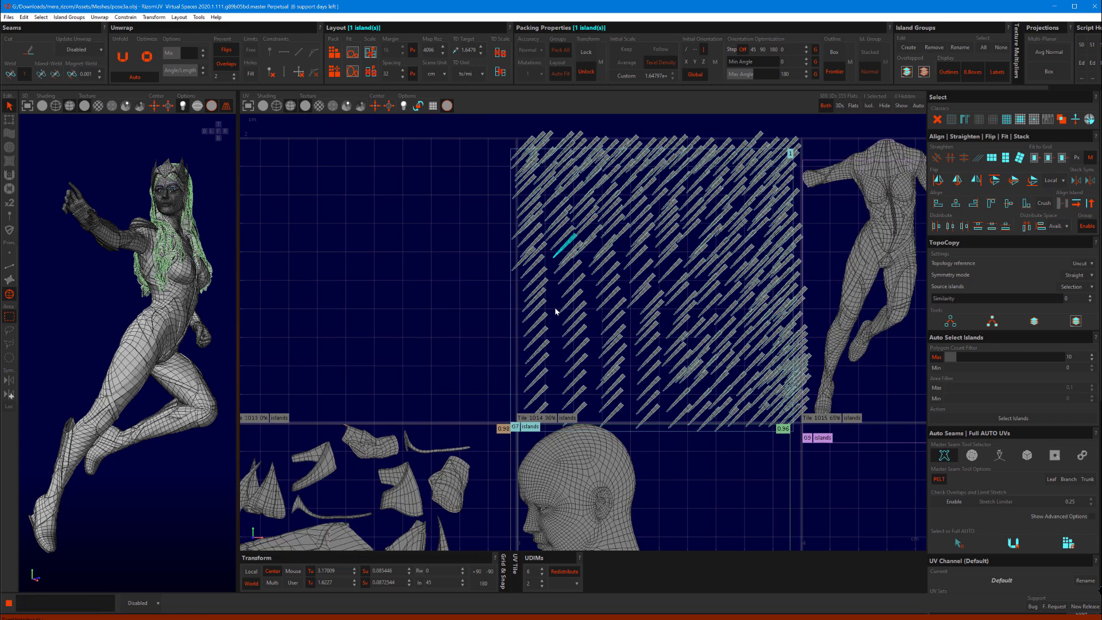
pyautogui.hotkey('ctrl', 'z')
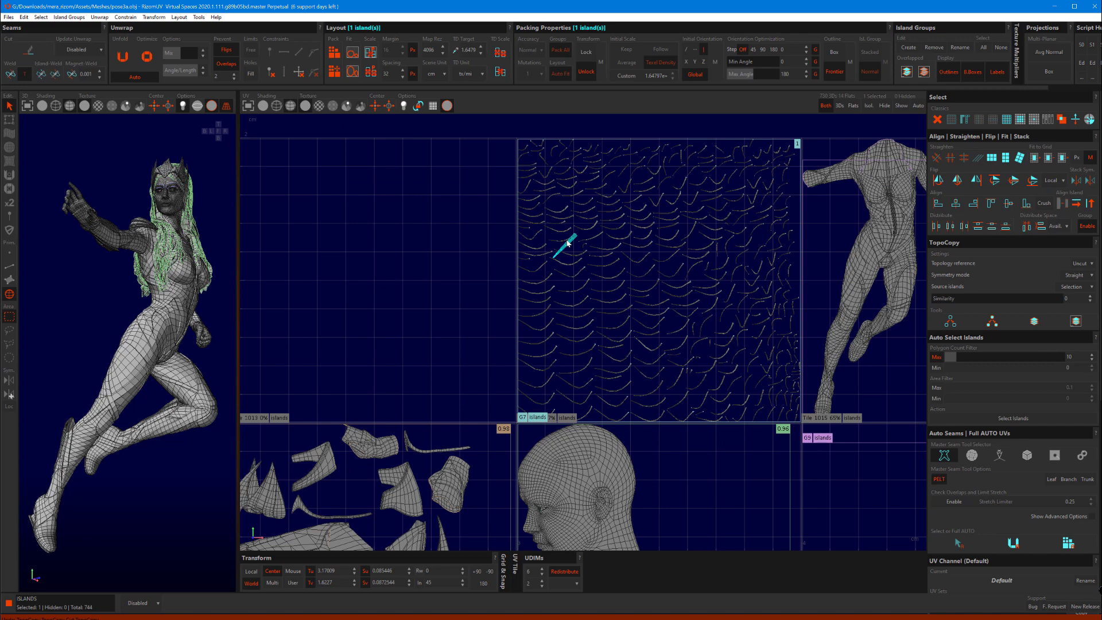
# Step: Select one wavy hair-strand island and unfold it
pyautogui.moveTo(863, 511); pyautogui.dragTo(649, 351, button='middle')
pyautogui.moveTo(741, 424); pyautogui.dragTo(549, 342, button='middle')
pyautogui.scroll(3, 696, 190)
pyautogui.scroll(3, 680, 242)
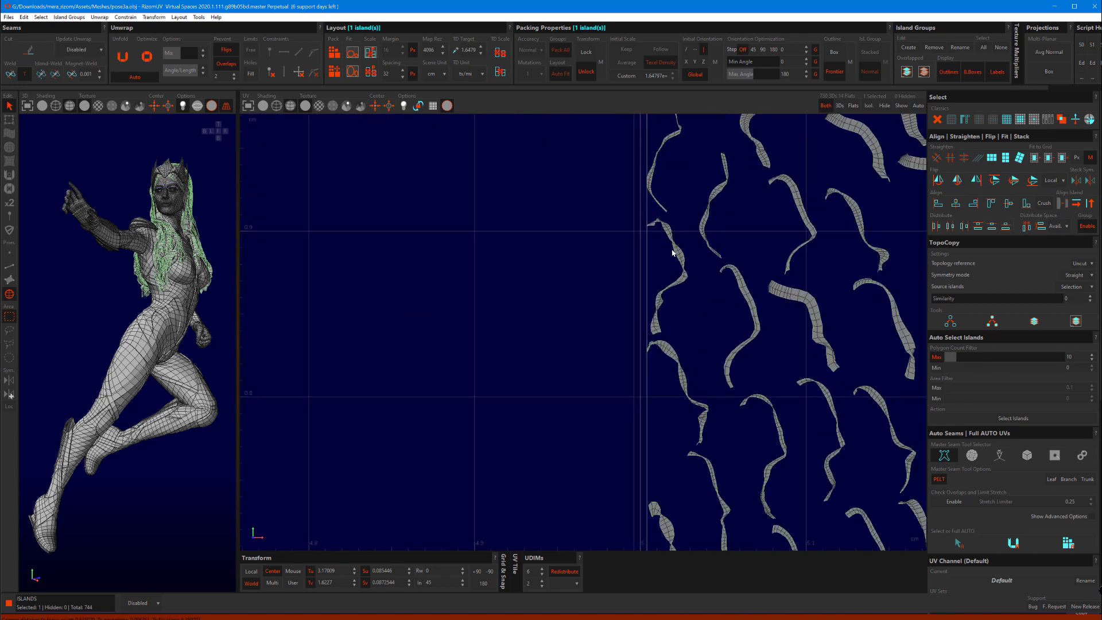
pyautogui.click(680, 258)
pyautogui.press('u')
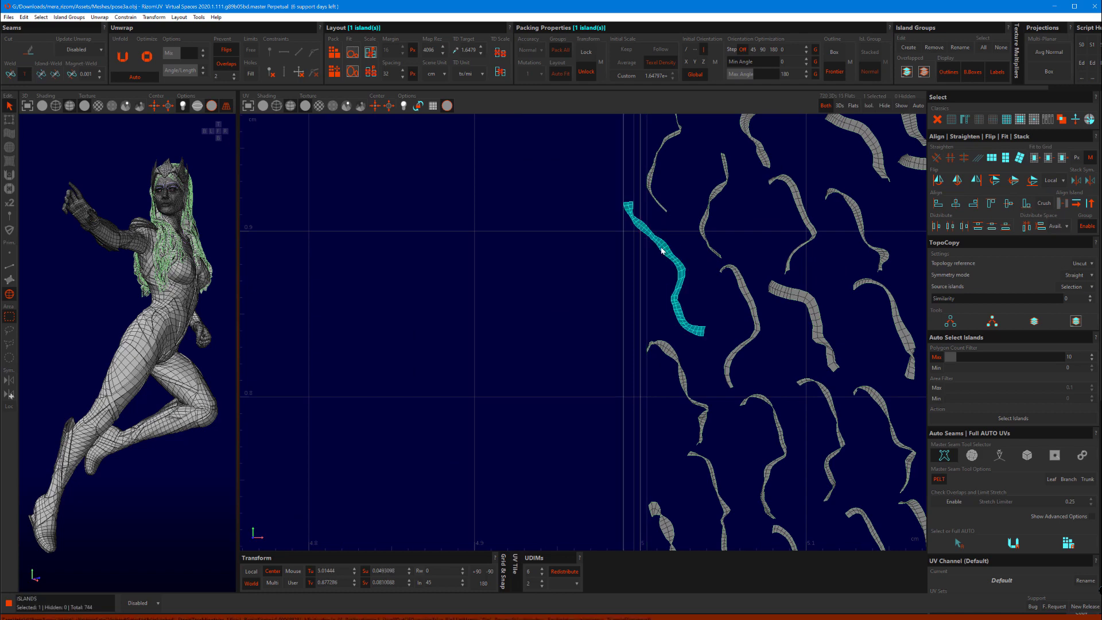
# Step: Add a second hair-strand island to the selection and unfold both
pyautogui.scroll(-6, 619, 236)
pyautogui.moveTo(514, 230); pyautogui.dragTo(623, 345, button='middle')
pyautogui.scroll(-5, 547, 305)
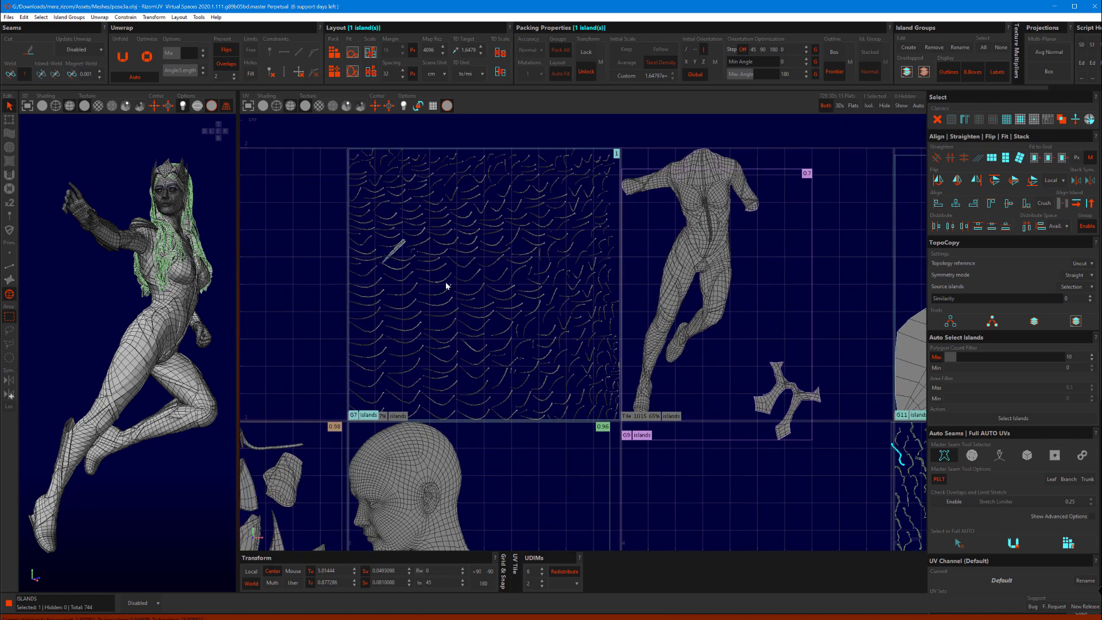
pyautogui.keyDown('shift'); pyautogui.click(396, 251); pyautogui.keyUp('shift')
pyautogui.scroll(-3, 576, 290)
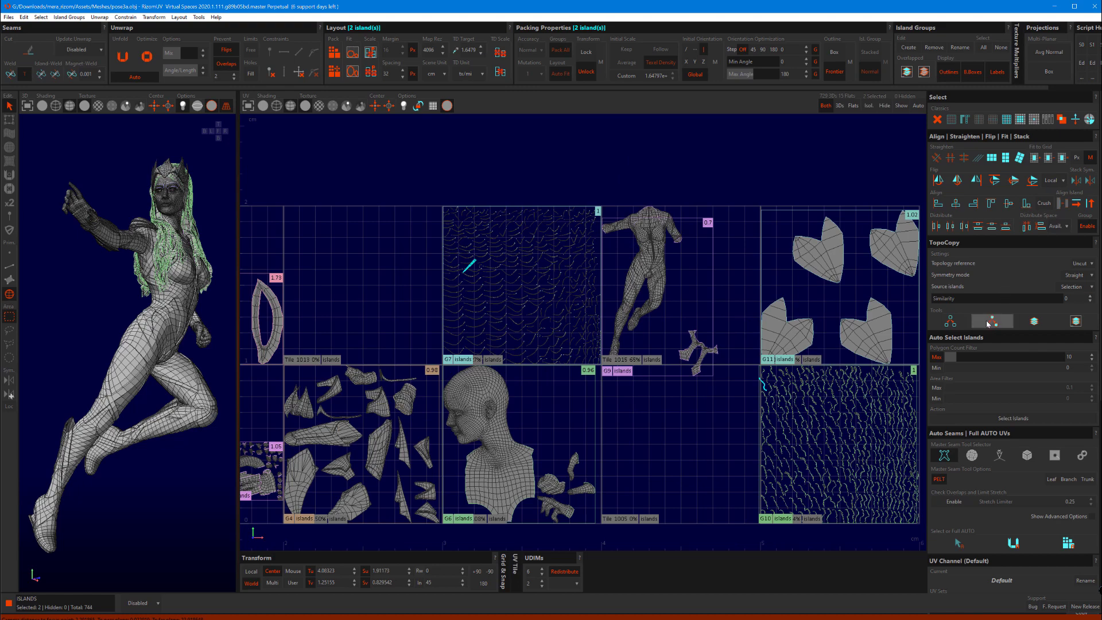
pyautogui.press('u')
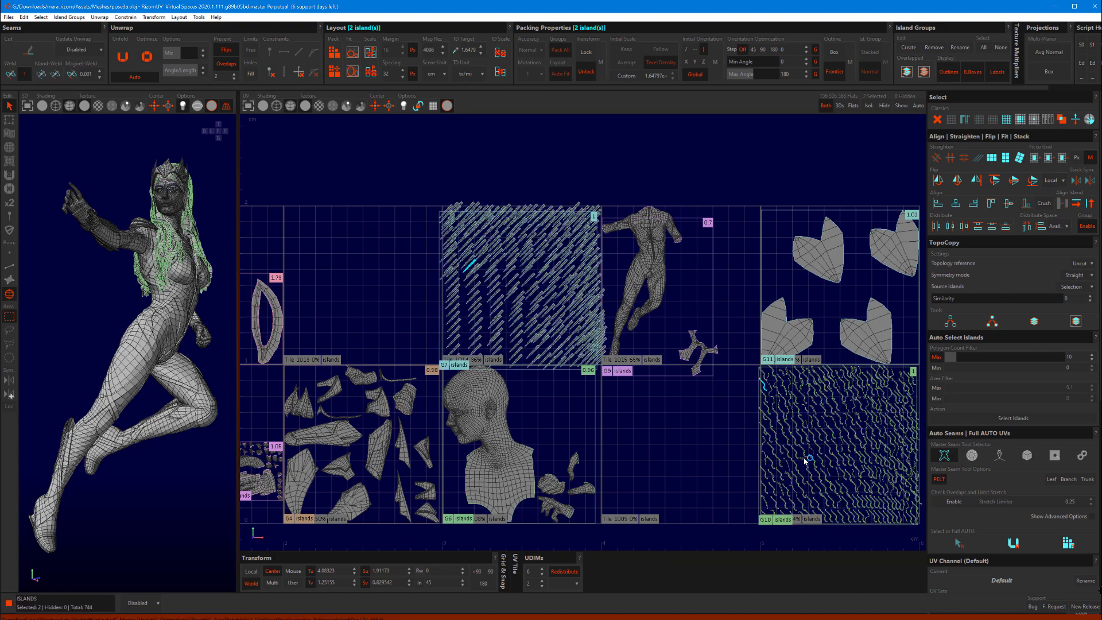
pyautogui.scroll(8, 805, 461)
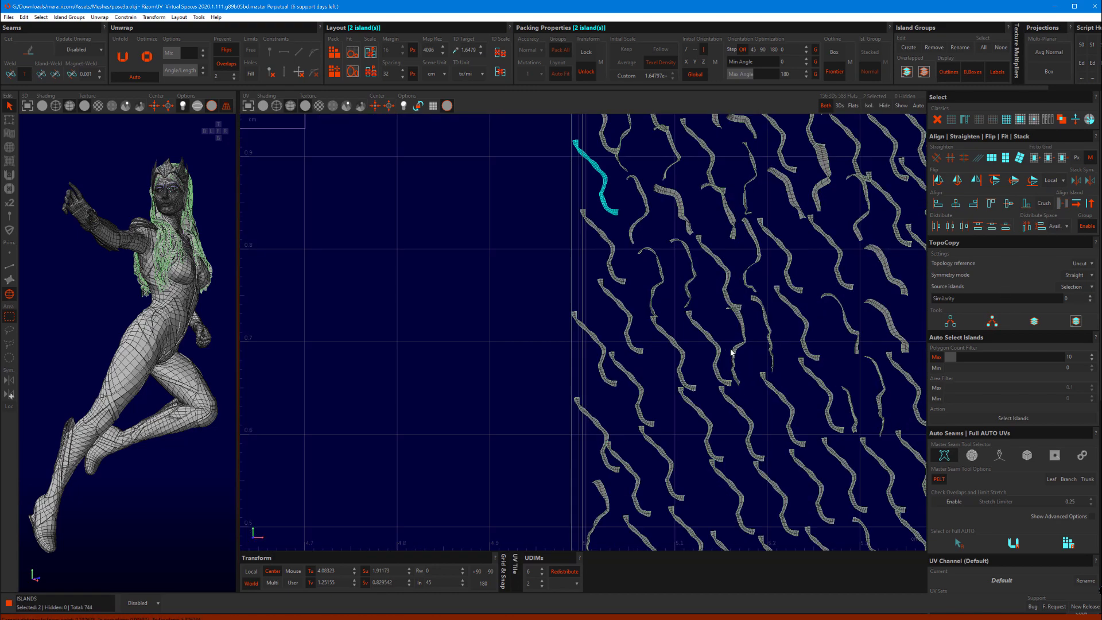
pyautogui.scroll(-8, 715, 333)
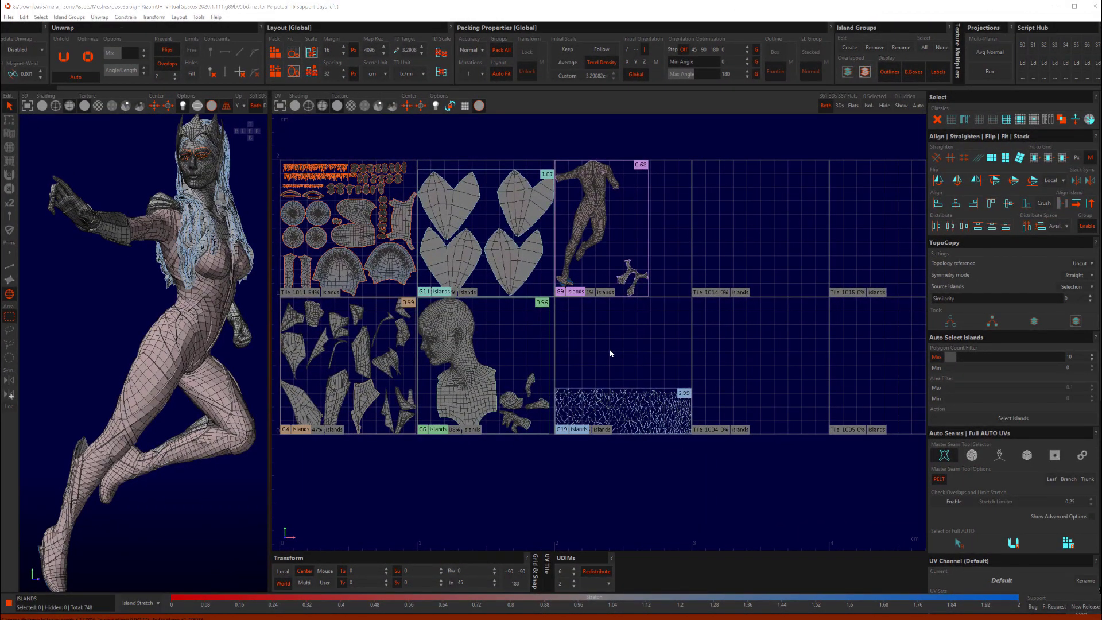
pyautogui.scroll(10, 299, 169)
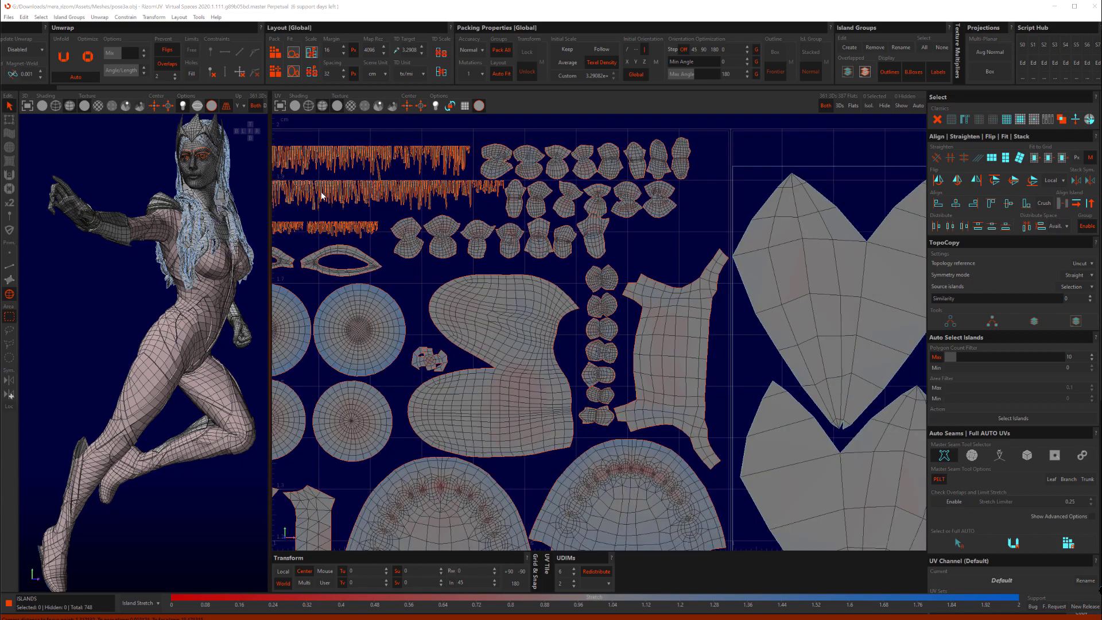
pyautogui.scroll(6, 384, 226)
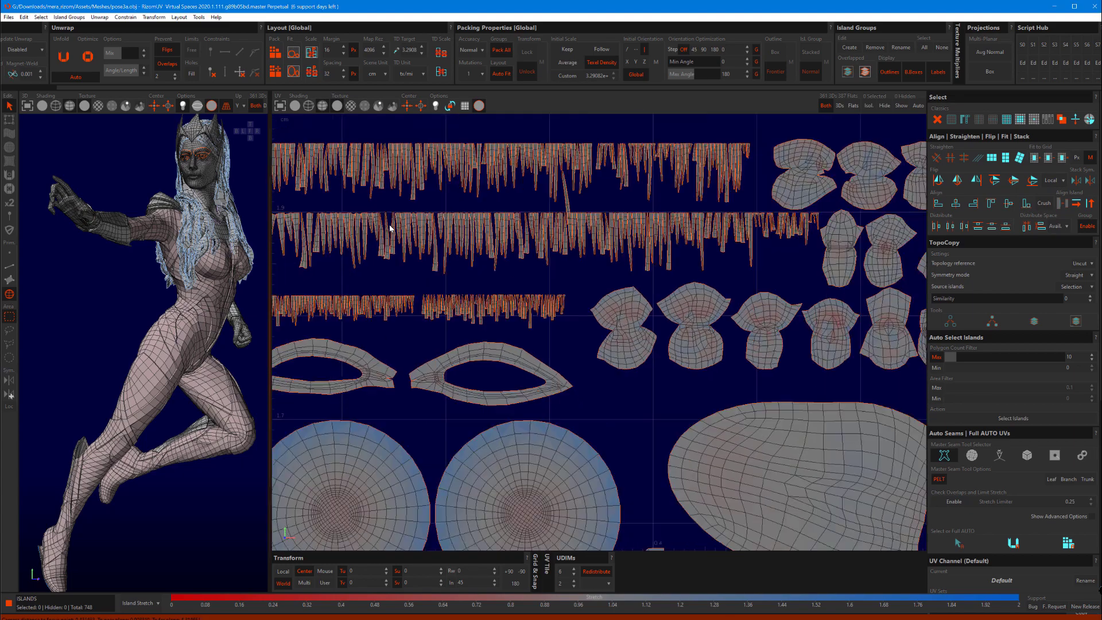
pyautogui.scroll(-10, 390, 228)
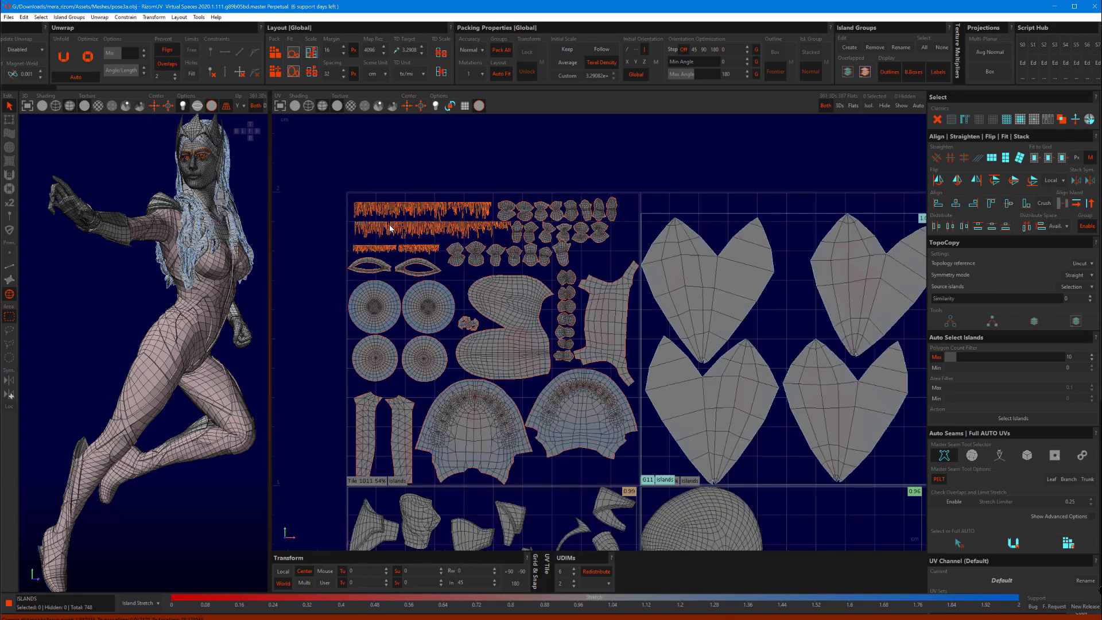
pyautogui.scroll(-2, 555, 356)
pyautogui.moveTo(554, 356)
pyautogui.mouseDown(button='middle')
pyautogui.moveTo(546, 346)
pyautogui.moveTo(535, 359)
pyautogui.mouseUp(button='middle')
pyautogui.scroll(5, 754, 478)
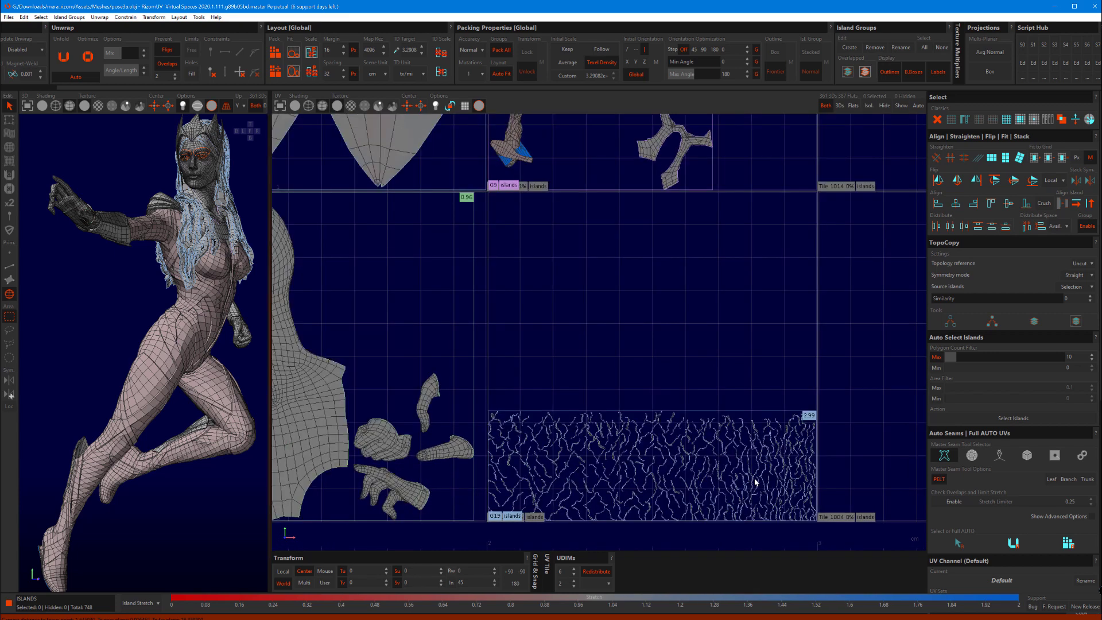
pyautogui.scroll(2, 556, 474)
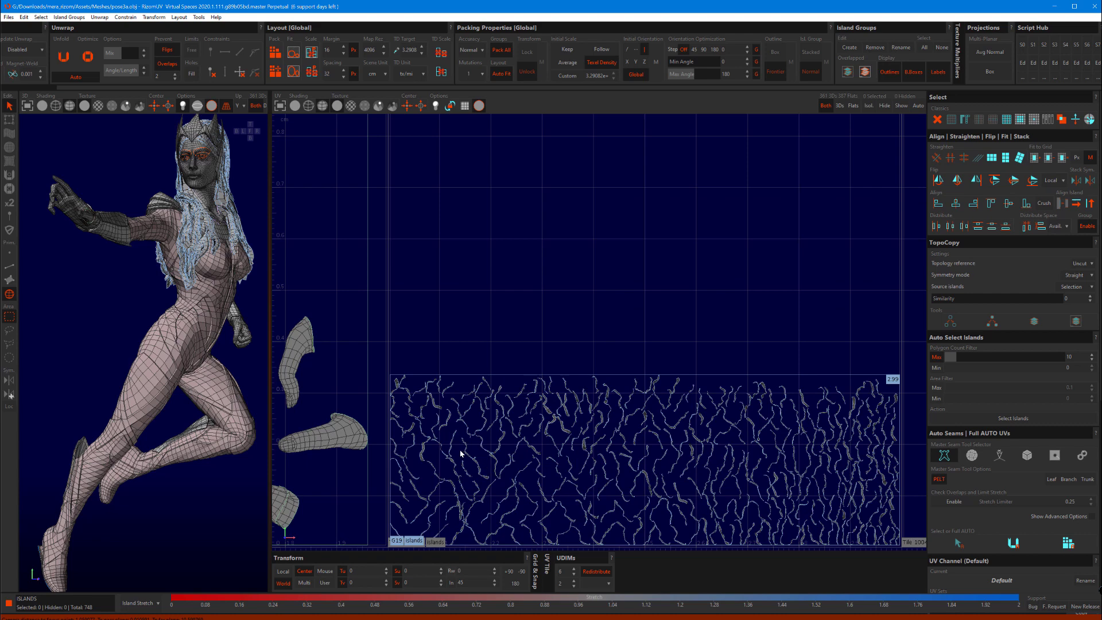
pyautogui.moveTo(635, 479); pyautogui.dragTo(624, 462, button='middle')
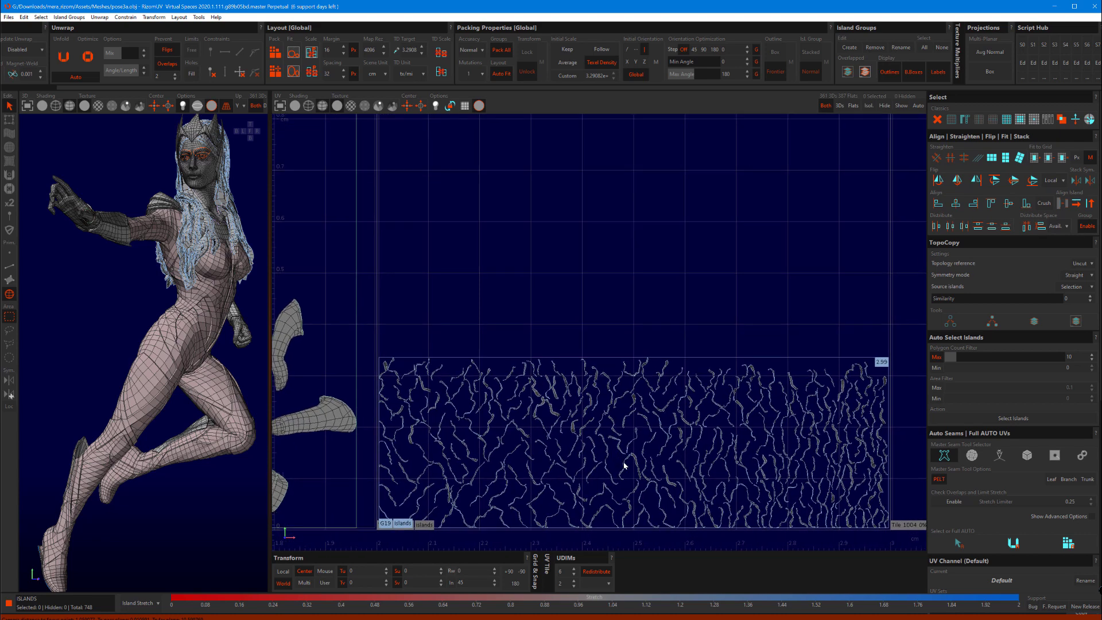
pyautogui.scroll(2, 613, 452)
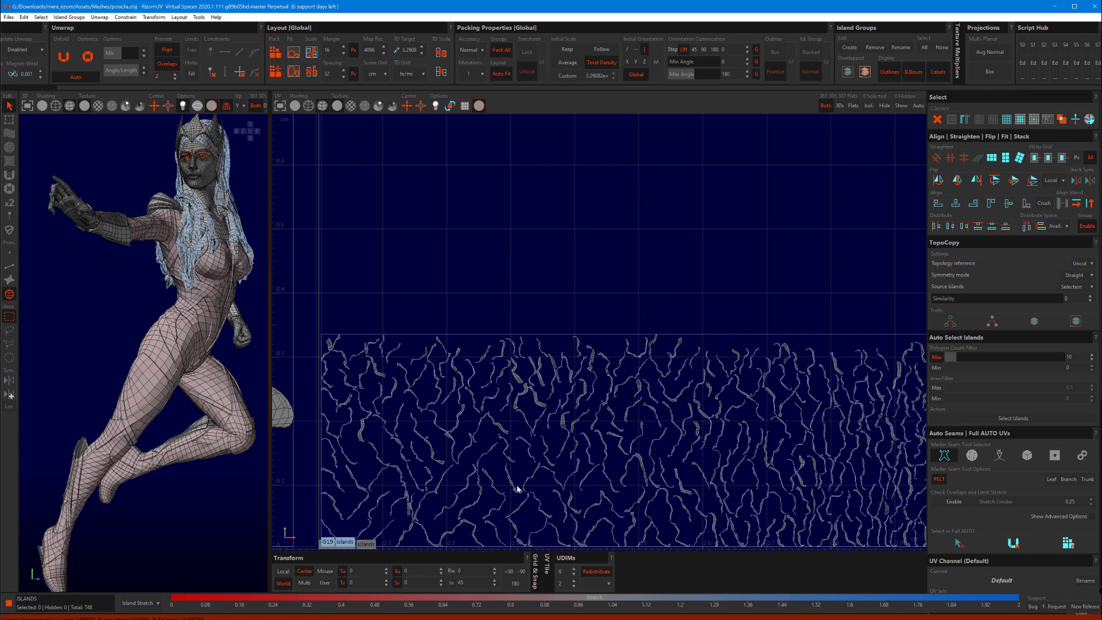
pyautogui.scroll(3, 520, 488)
pyautogui.scroll(2, 477, 475)
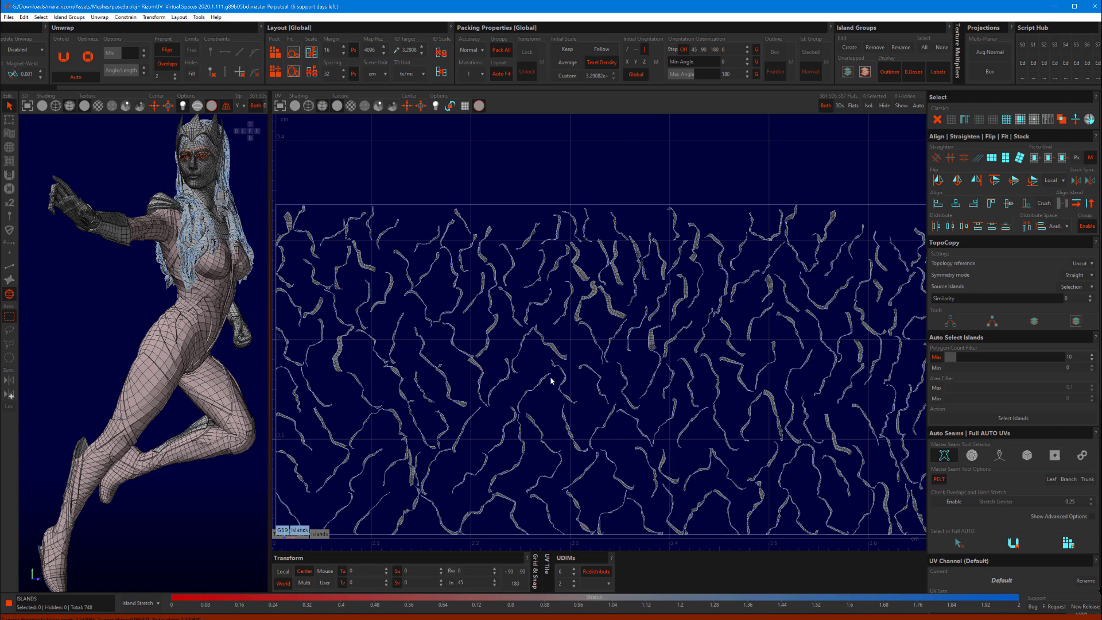
pyautogui.press('F2')
pyautogui.scroll(4, 514, 379)
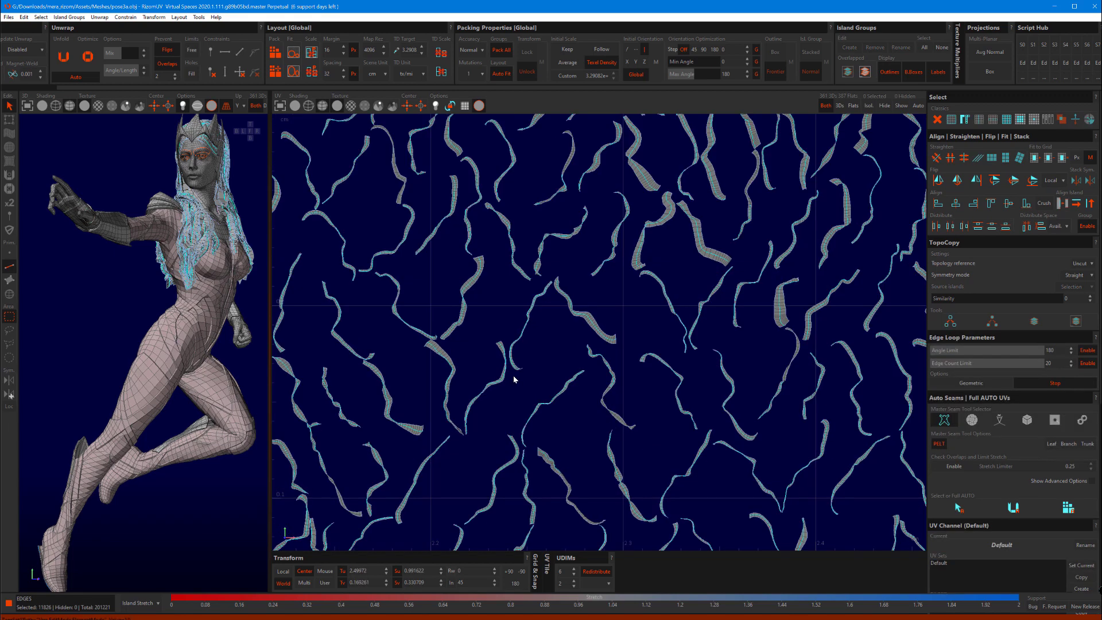
pyautogui.scroll(-3, 513, 376)
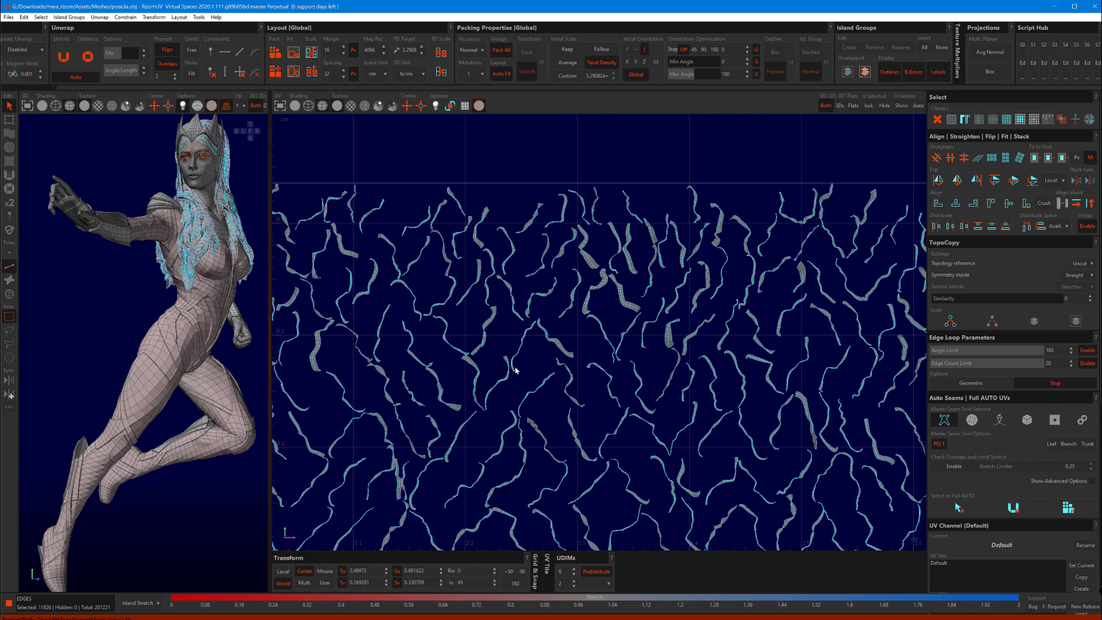
pyautogui.scroll(4, 517, 368)
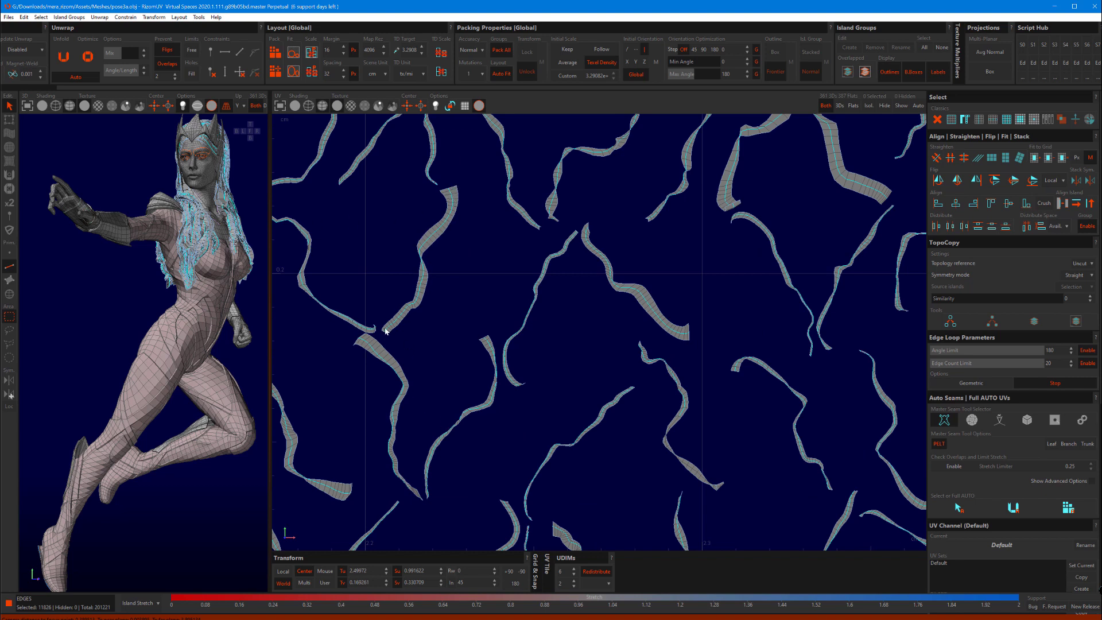
pyautogui.scroll(-3, 487, 424)
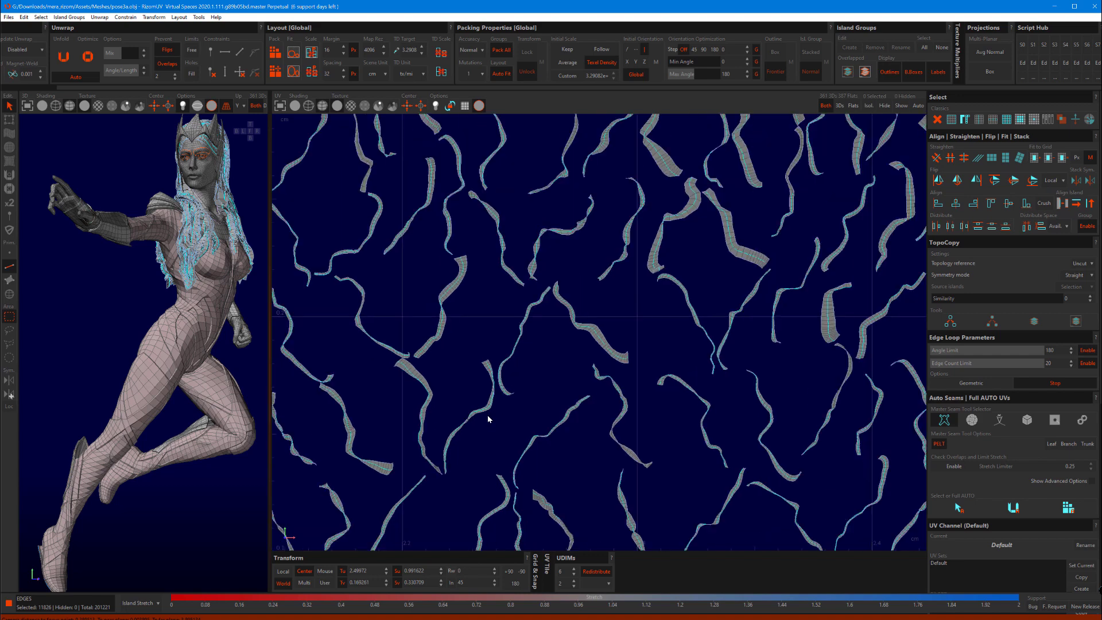
pyautogui.scroll(-3, 479, 450)
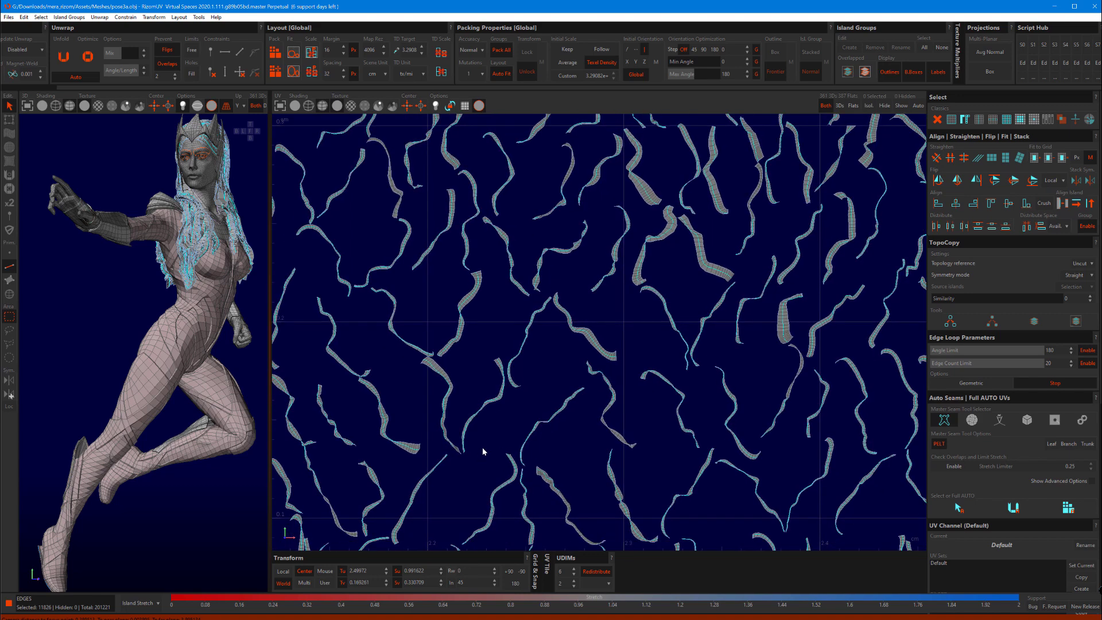
pyautogui.scroll(-2, 495, 433)
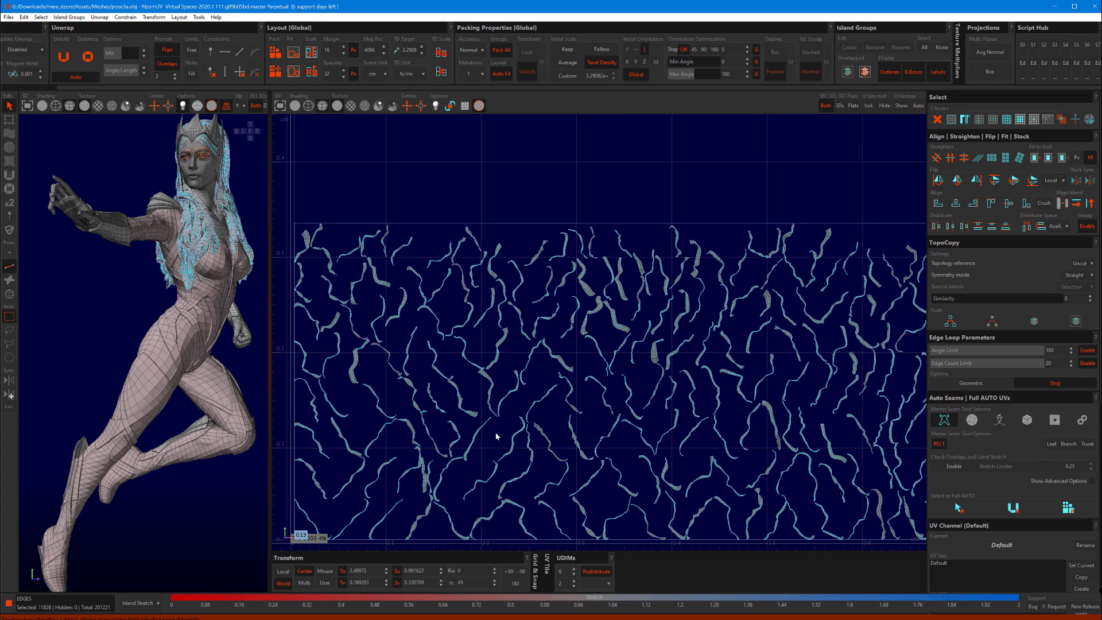
pyautogui.click(496, 437)
pyautogui.scroll(10, 515, 375)
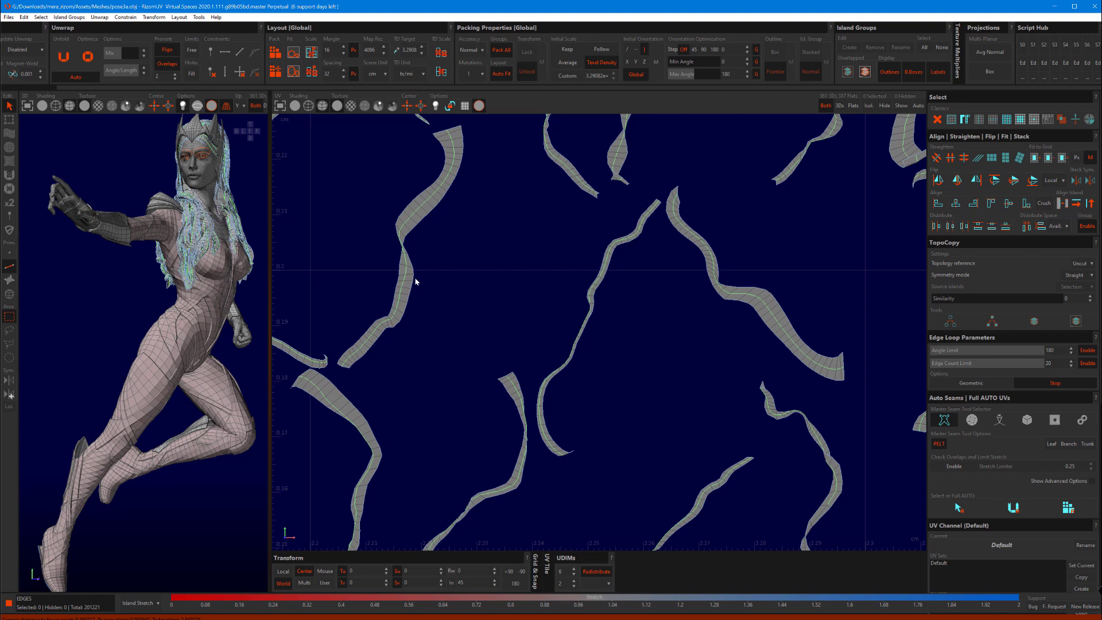
pyautogui.scroll(-3, 415, 282)
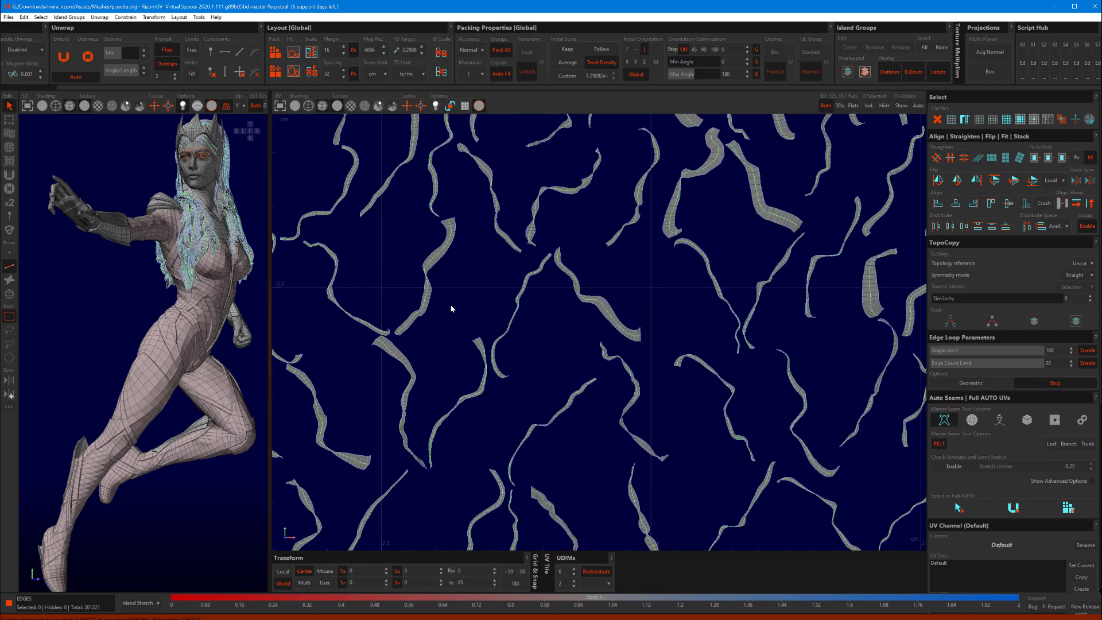
pyautogui.press('F4')
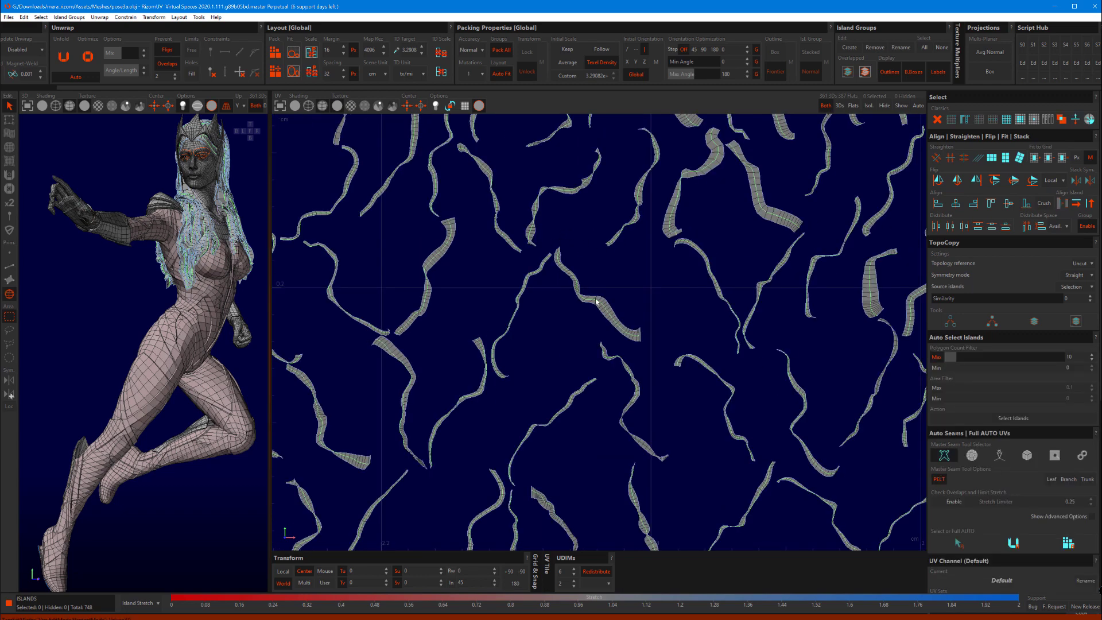
# Step: Straighten all 336 hair-strand islands into vertical strips, then deselect them
pyautogui.click(596, 301)
pyautogui.hotkey('ctrl', 'a')
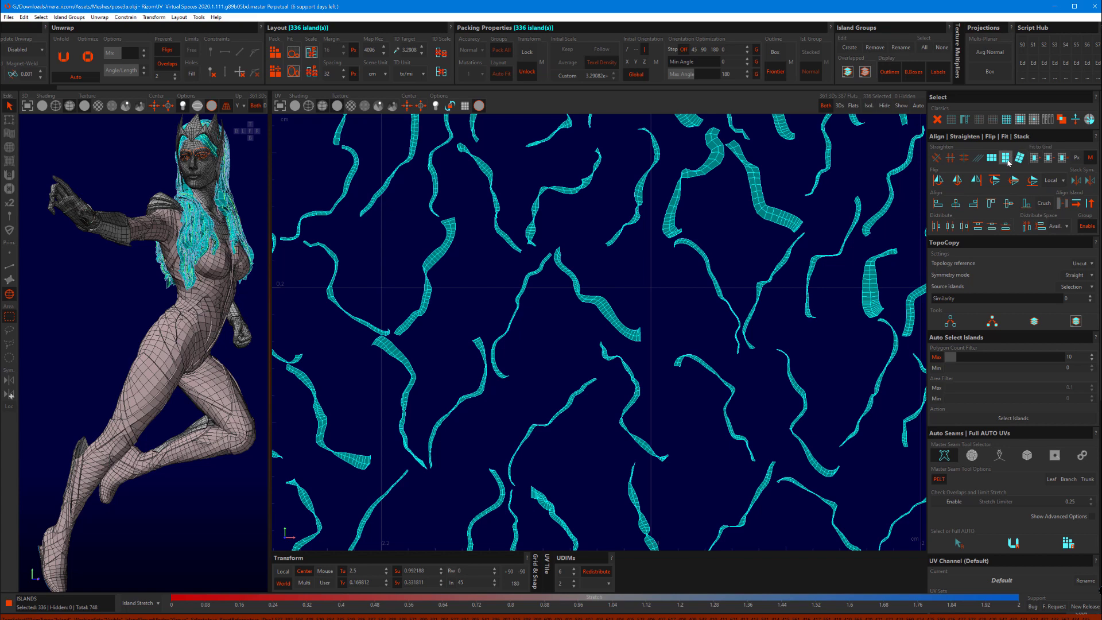
pyautogui.click(1006, 159)
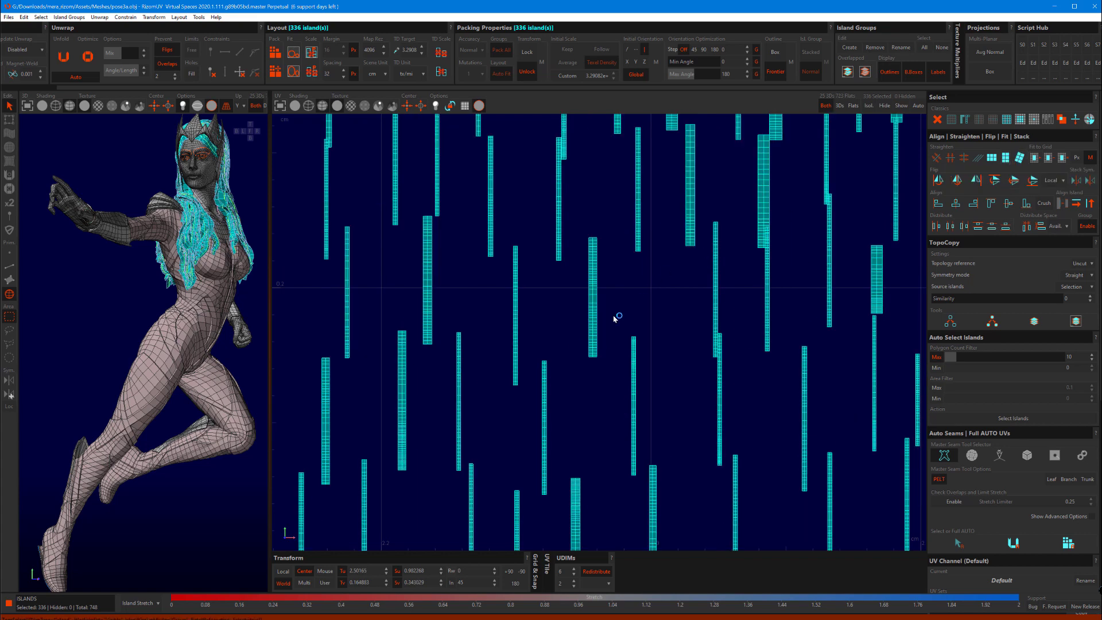
pyautogui.click(607, 286)
# Step: Select all the straightened strips and unfold them twice to relax distortion
pyautogui.scroll(5, 600, 290)
pyautogui.scroll(-8, 565, 283)
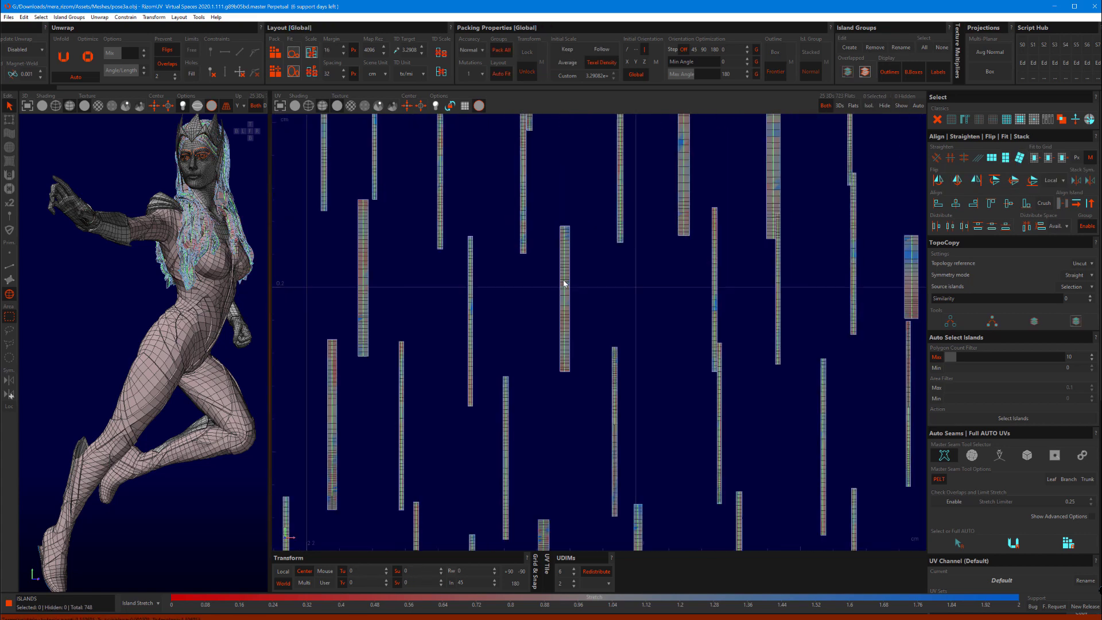
pyautogui.scroll(10, 570, 287)
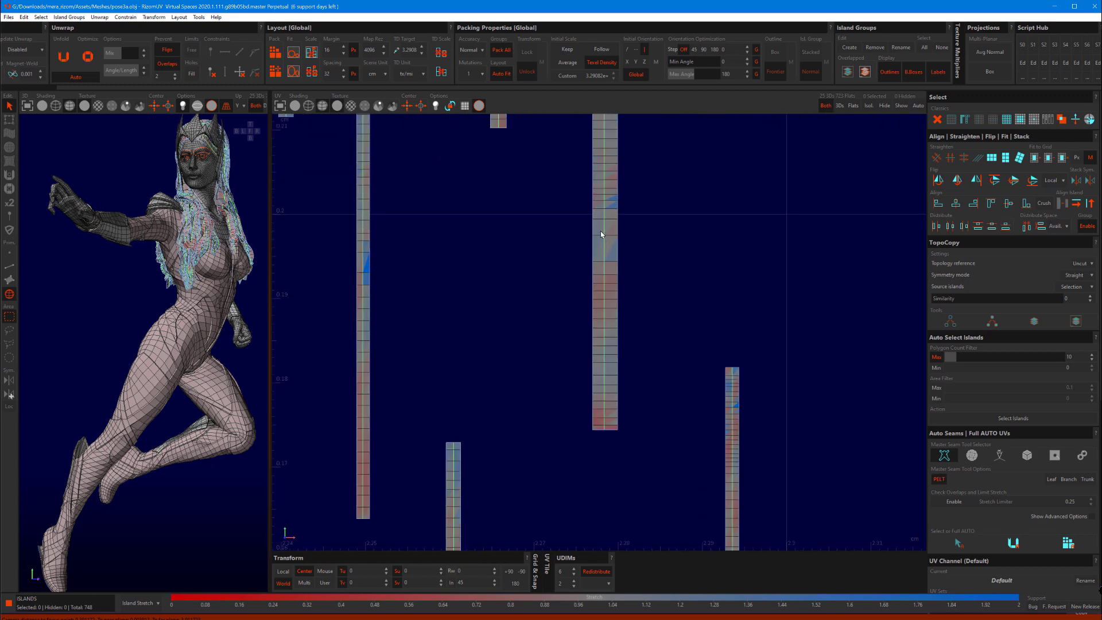
pyautogui.scroll(-6, 602, 254)
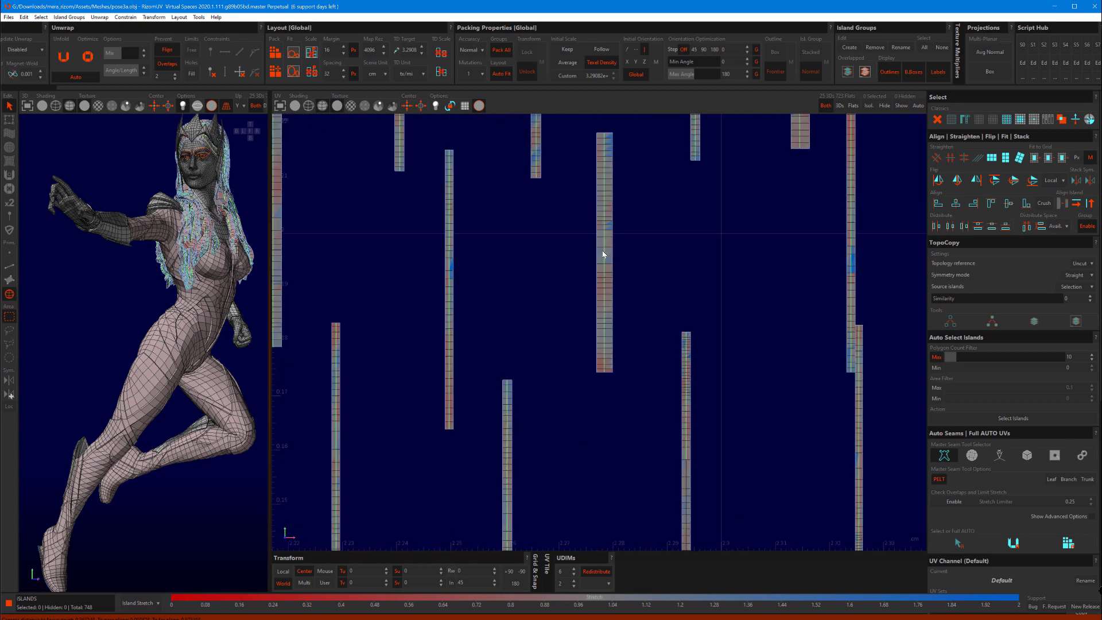
pyautogui.click(607, 266)
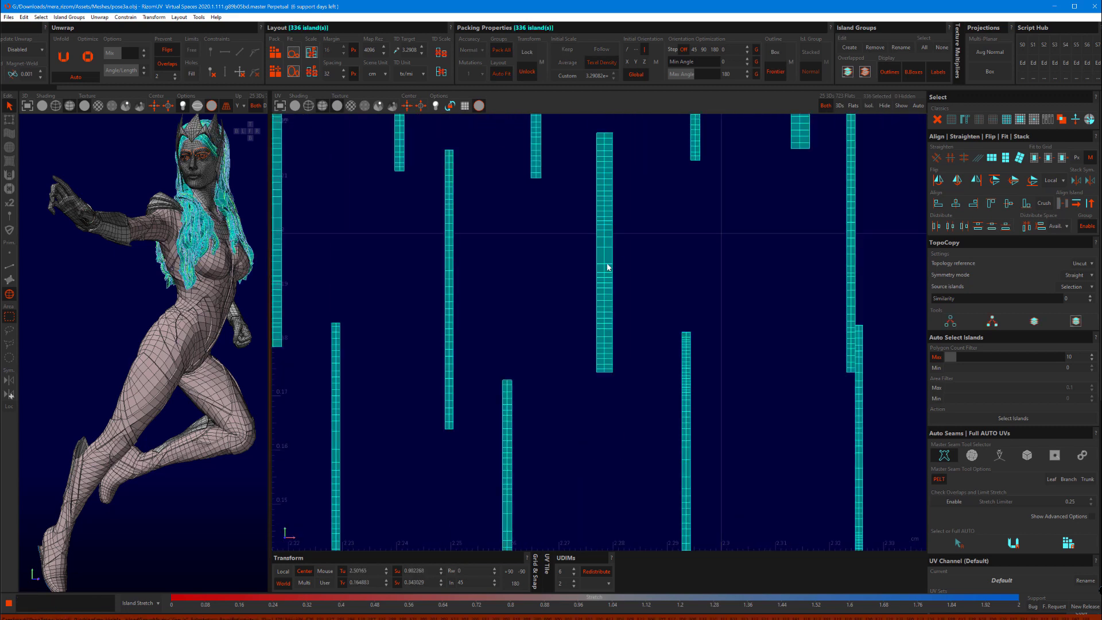
pyautogui.doubleClick(607, 266)
pyautogui.press('u')
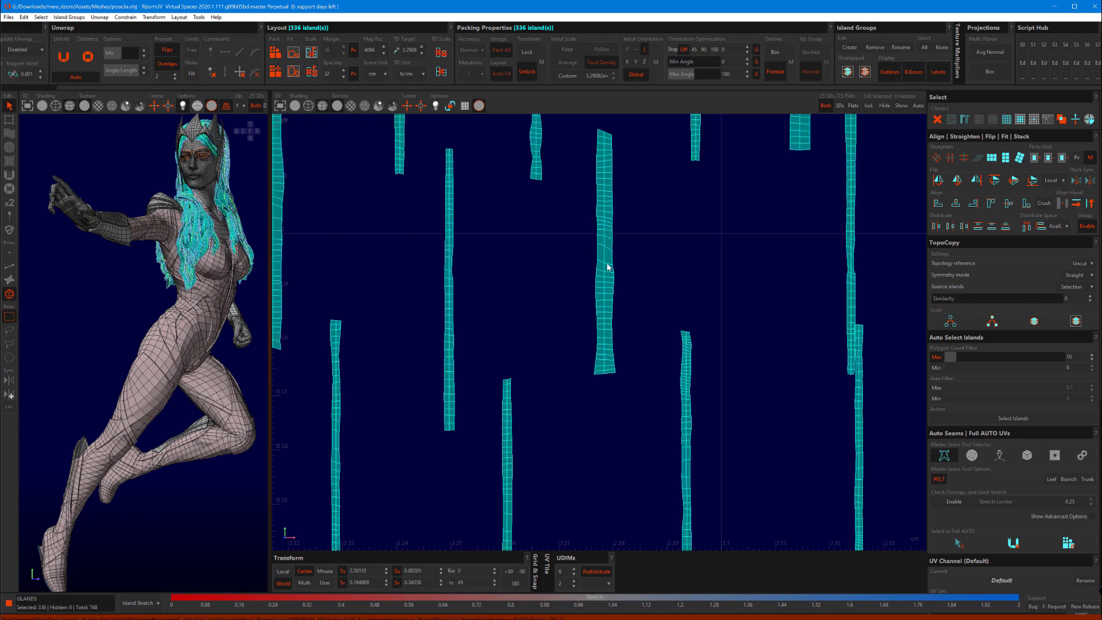
pyautogui.click(607, 287)
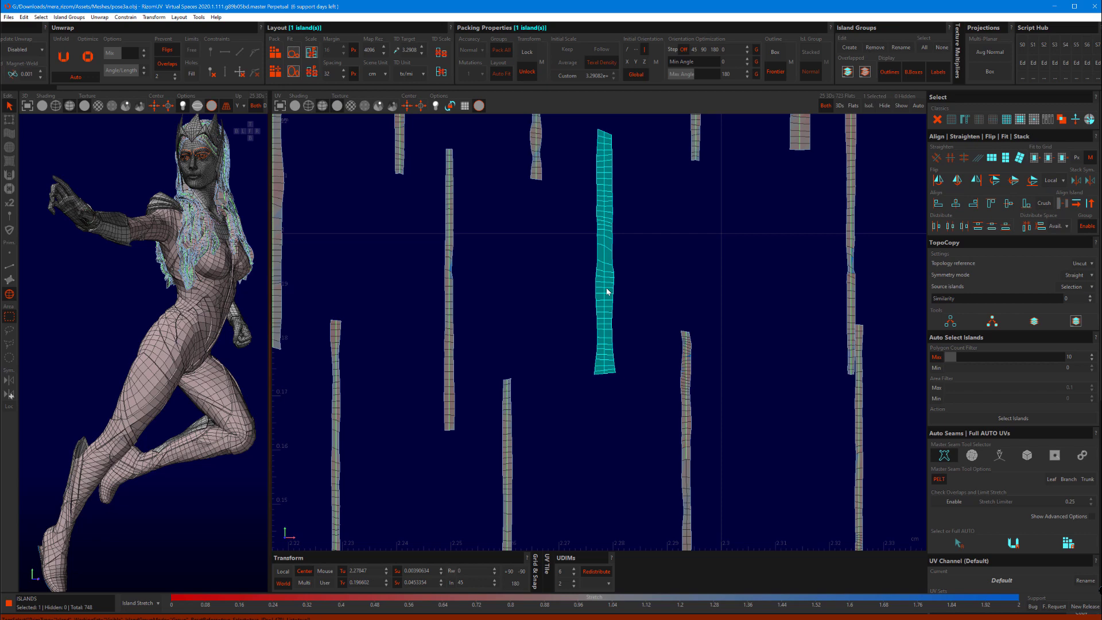
pyautogui.doubleClick(608, 292)
pyautogui.press('u')
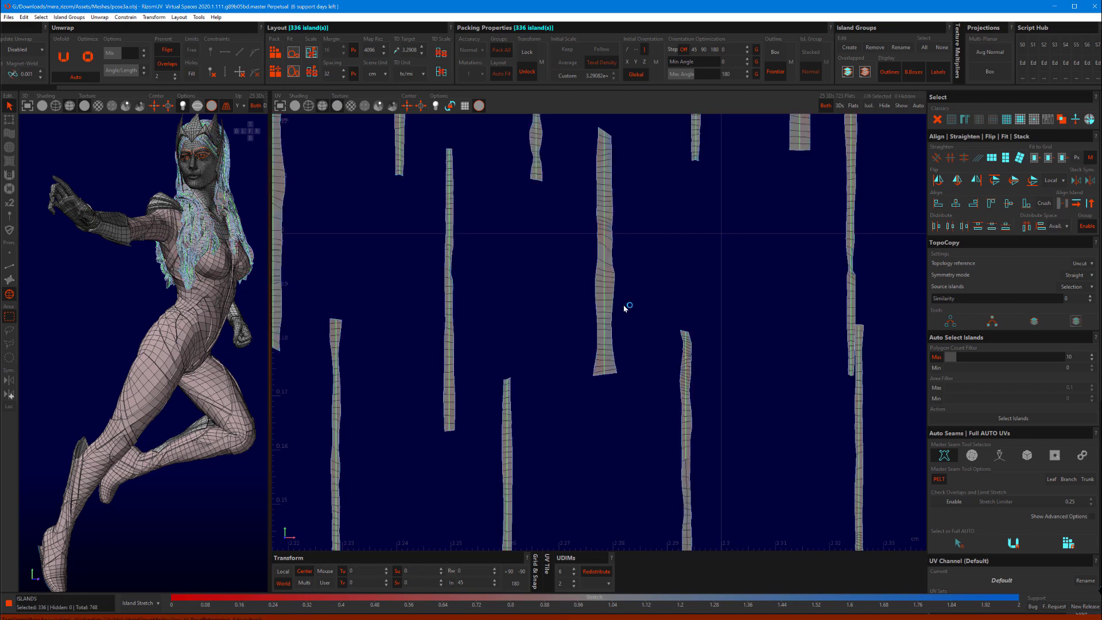
# Step: Optimize all the hair strand islands and clear the selection
pyautogui.doubleClick(602, 285)
pyautogui.press('u')
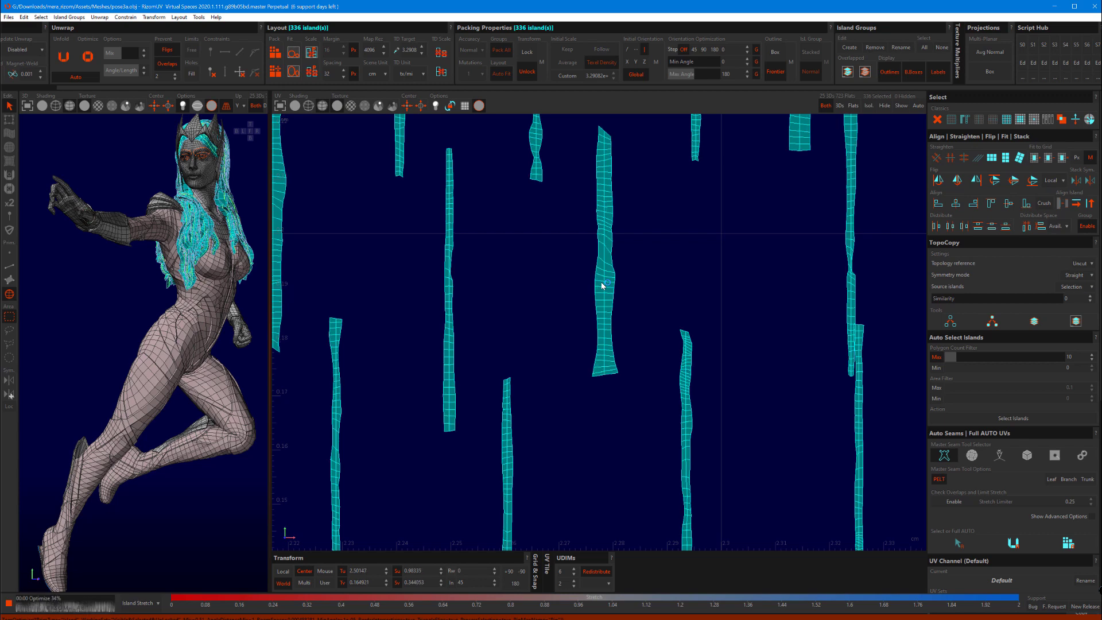
pyautogui.click(621, 320)
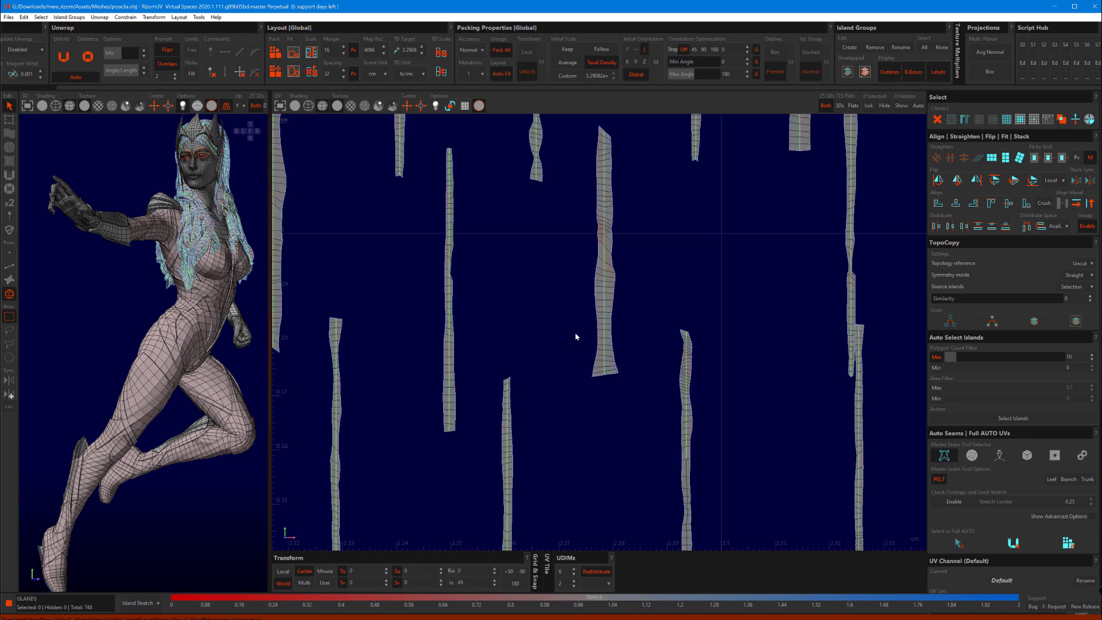
pyautogui.scroll(-10, 576, 337)
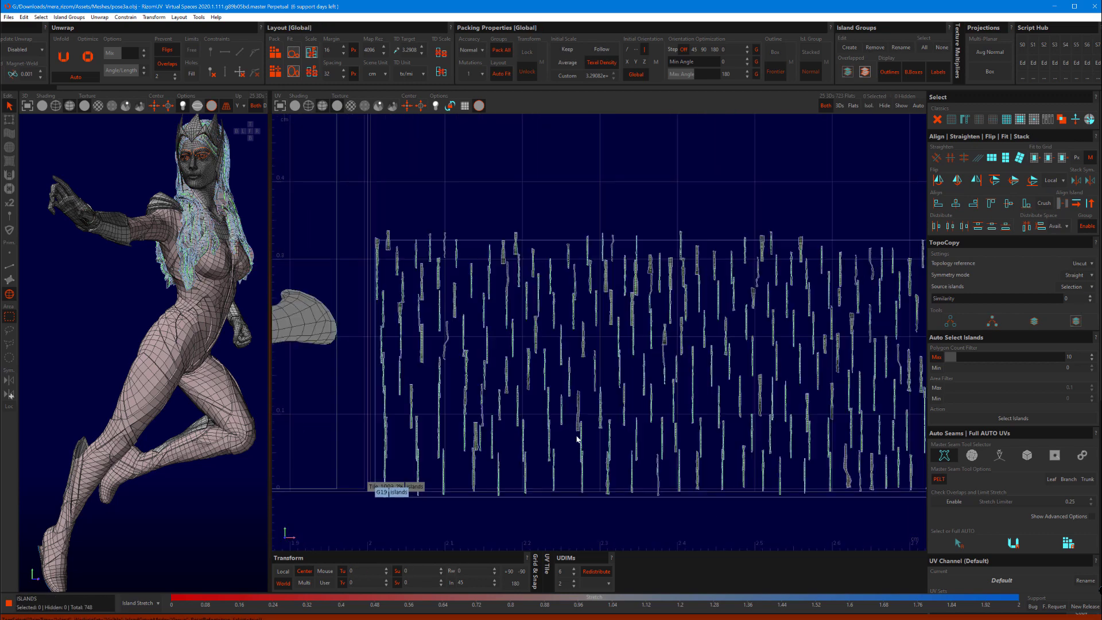
pyautogui.scroll(3, 580, 425)
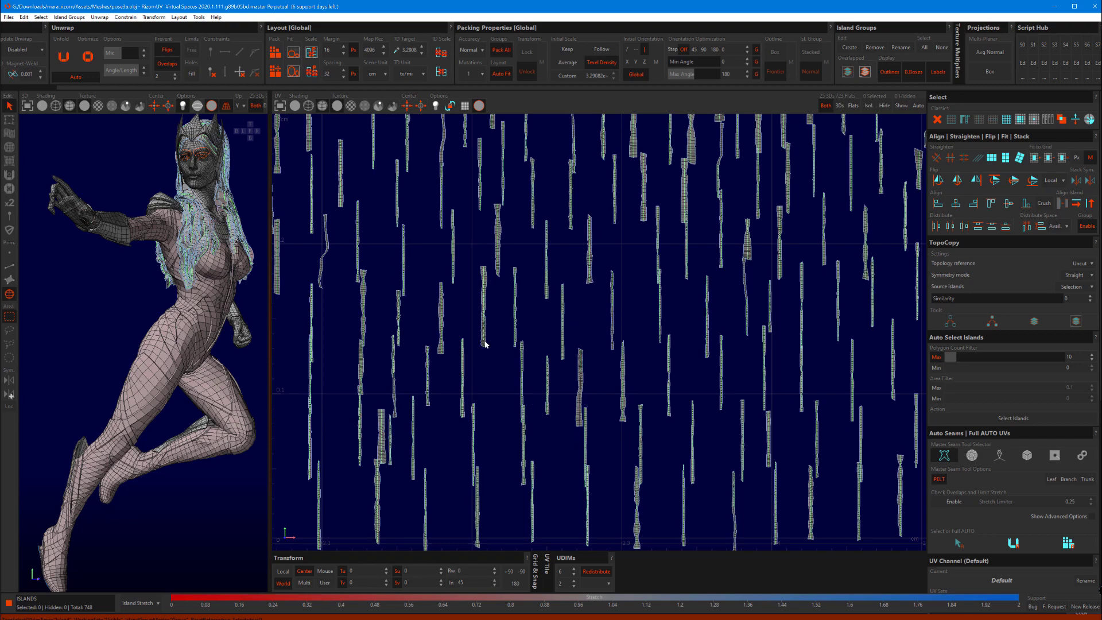
# Step: Select all 336 hair islands and pack them to fill the tile
pyautogui.hotkey('ctrl', 'a')
pyautogui.press('p')
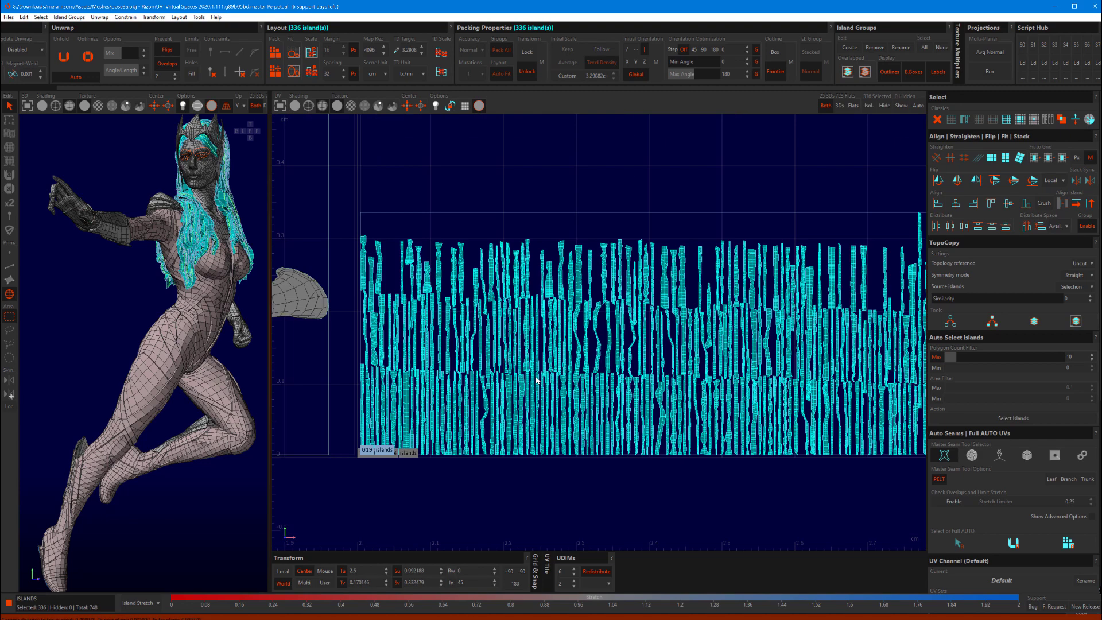
pyautogui.scroll(2, 583, 387)
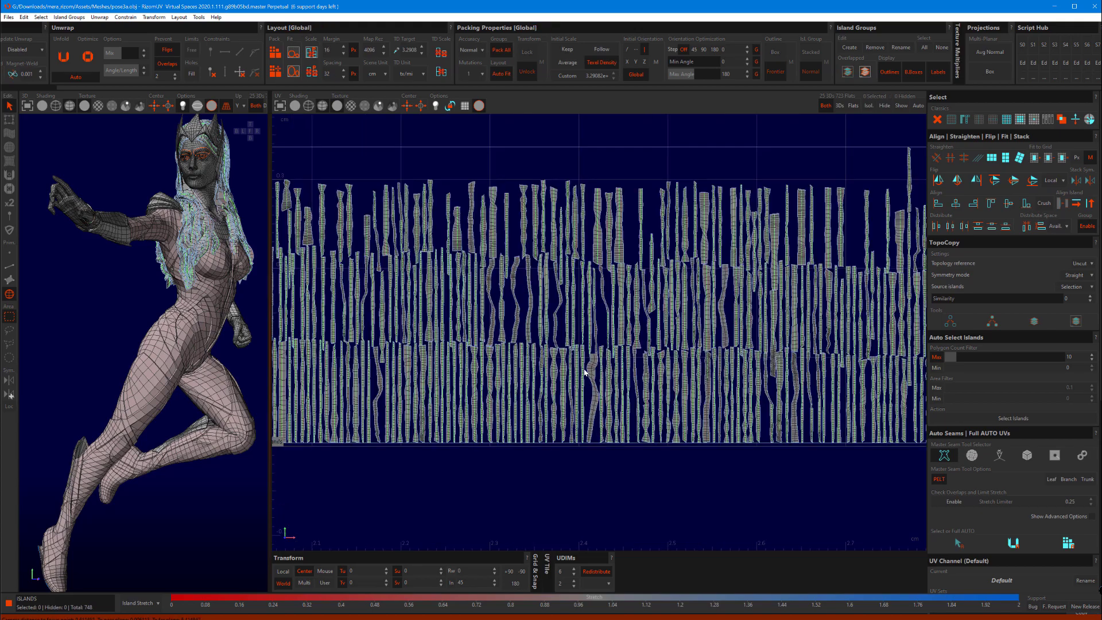
pyautogui.scroll(4, 522, 329)
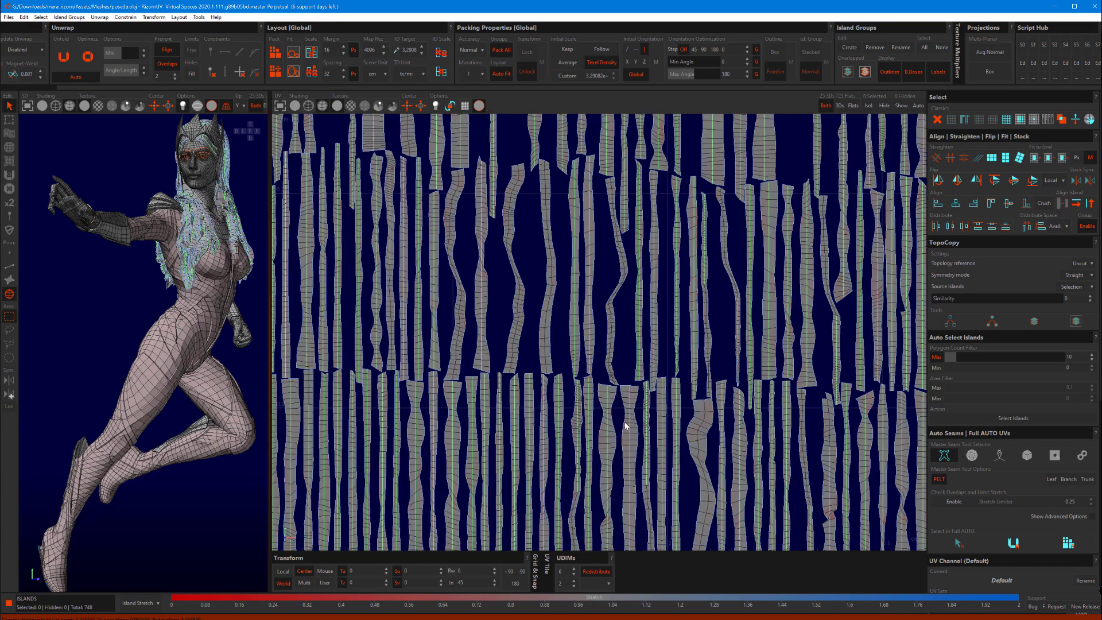
pyautogui.scroll(-2, 533, 360)
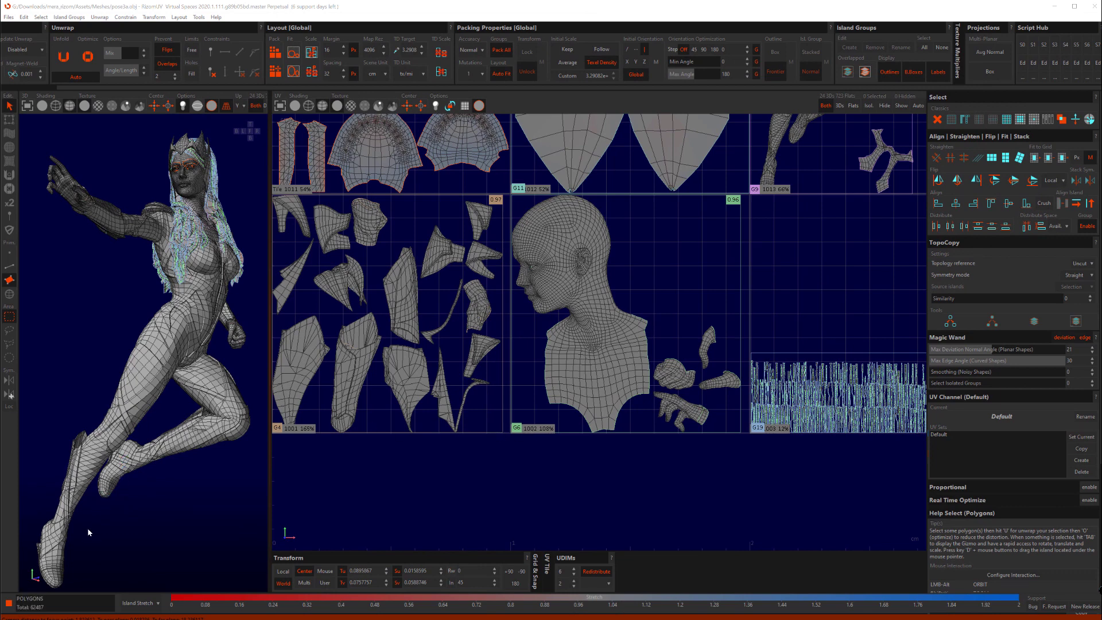
# Step: Select both boot soles and cut them into separate islands
pyautogui.keyDown('alt'); pyautogui.moveTo(89, 532); pyautogui.dragTo(235, 484); pyautogui.keyUp('alt')
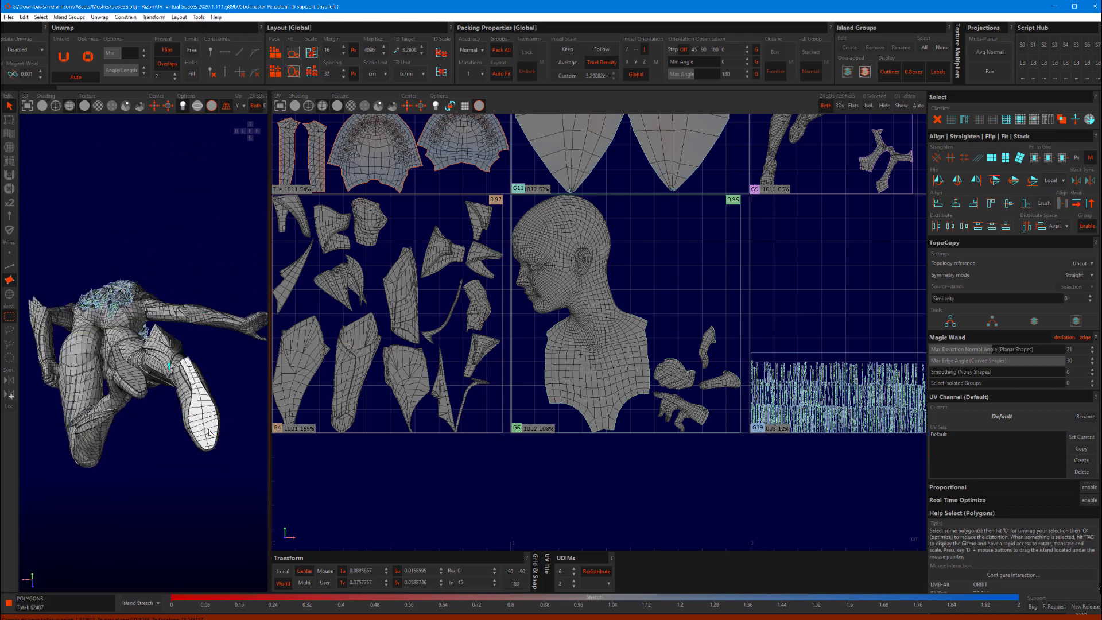
pyautogui.keyDown('shift'); pyautogui.click(134, 383); pyautogui.keyUp('shift')
pyautogui.keyDown('shift'); pyautogui.click(134, 383); pyautogui.keyUp('shift')
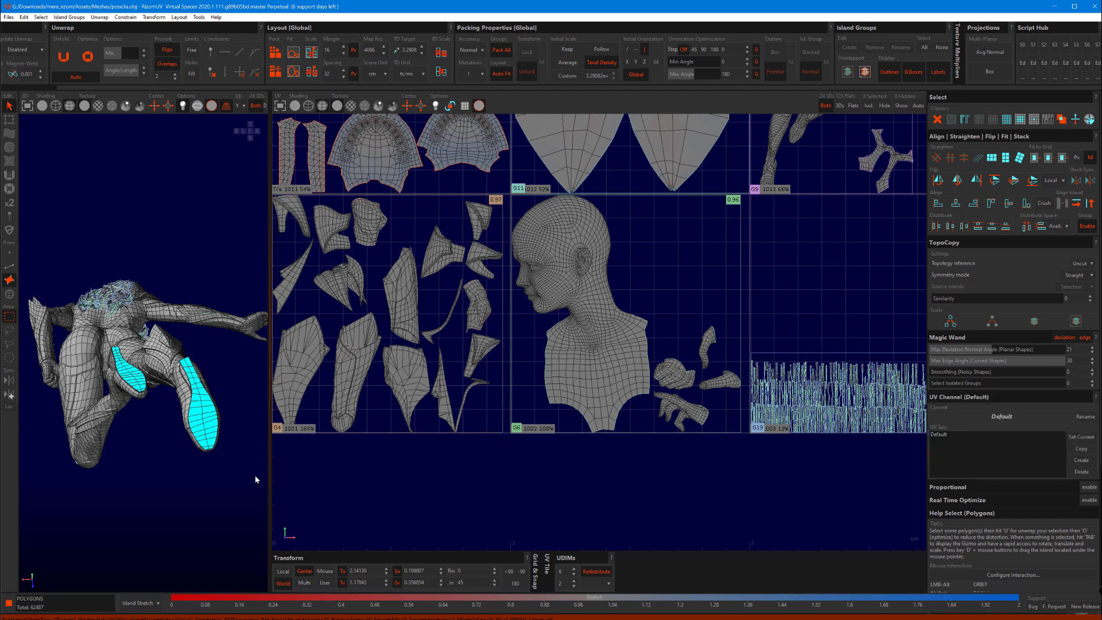
pyautogui.moveTo(166, 445)
pyautogui.keyDown('alt'); pyautogui.mouseDown()
pyautogui.moveTo(166, 472)
pyautogui.moveTo(167, 445)
pyautogui.mouseUp(); pyautogui.keyUp('alt')
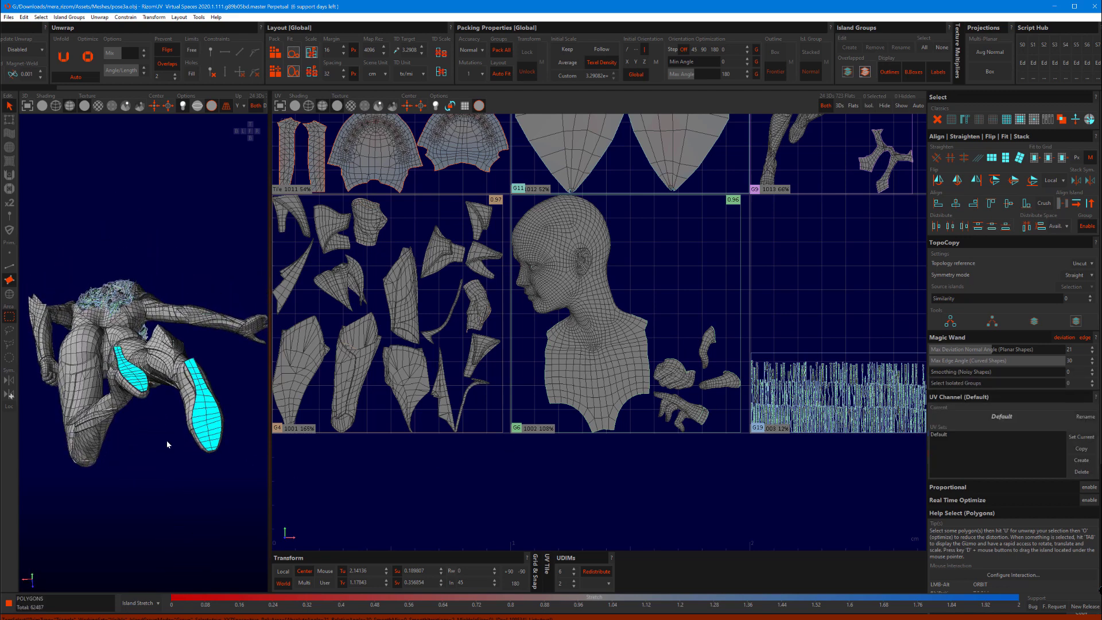
pyautogui.press('c')
# Step: Select the lower-leg boot armor faces and grow the selection by one ring
pyautogui.keyDown('alt'); pyautogui.moveTo(155, 402); pyautogui.dragTo(168, 454); pyautogui.keyUp('alt')
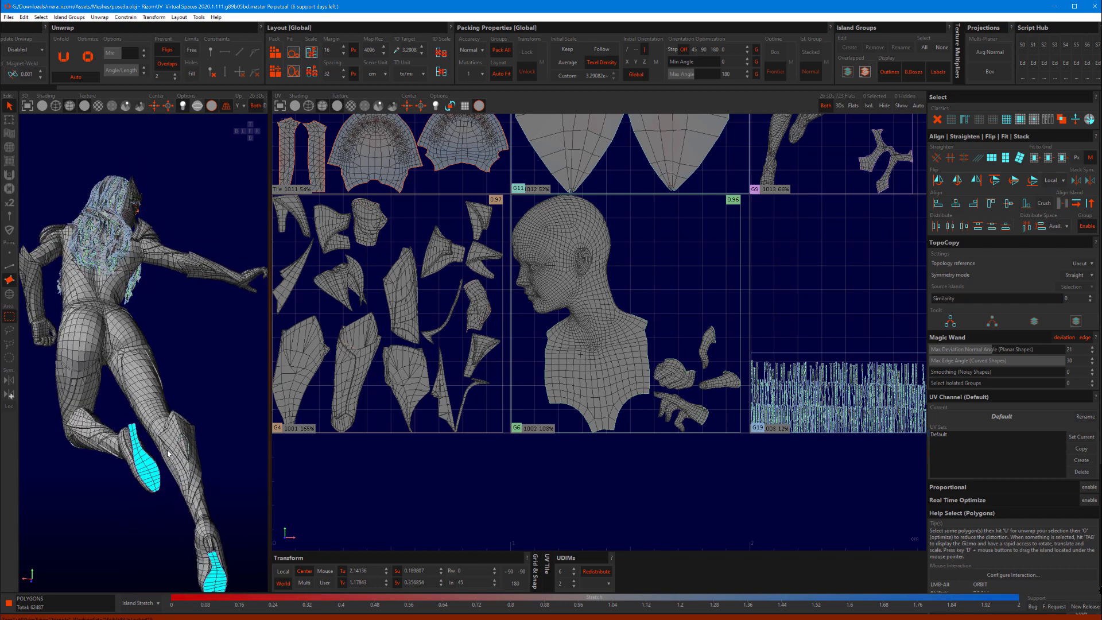
pyautogui.scroll(5, 178, 446)
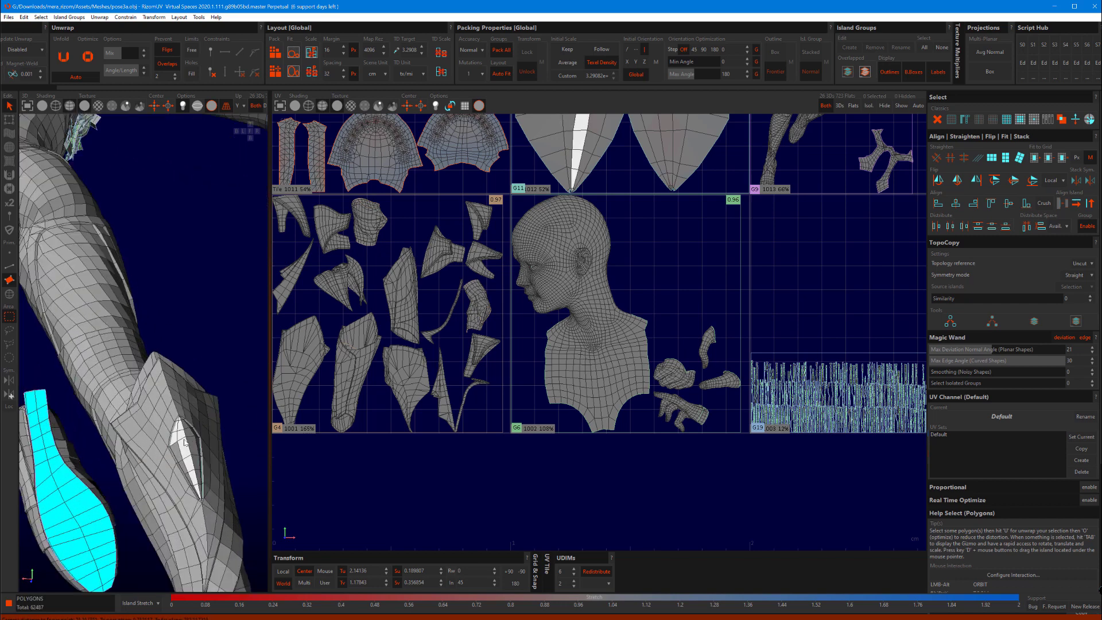
pyautogui.scroll(1, 184, 442)
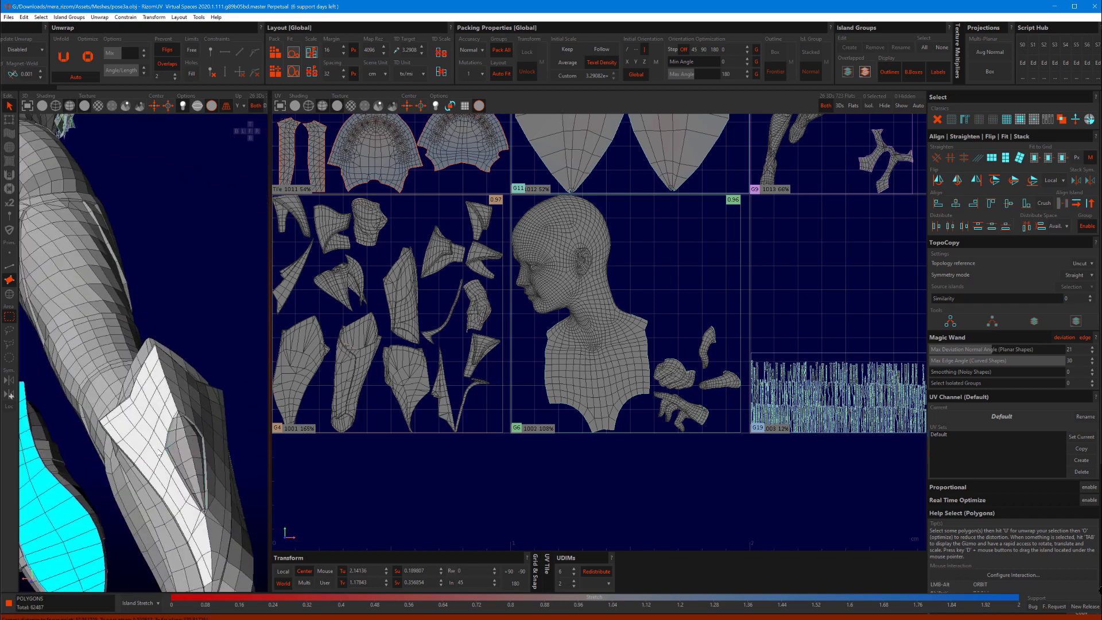
pyautogui.keyDown('alt'); pyautogui.moveTo(161, 453); pyautogui.dragTo(159, 426); pyautogui.keyUp('alt')
pyautogui.click(162, 422)
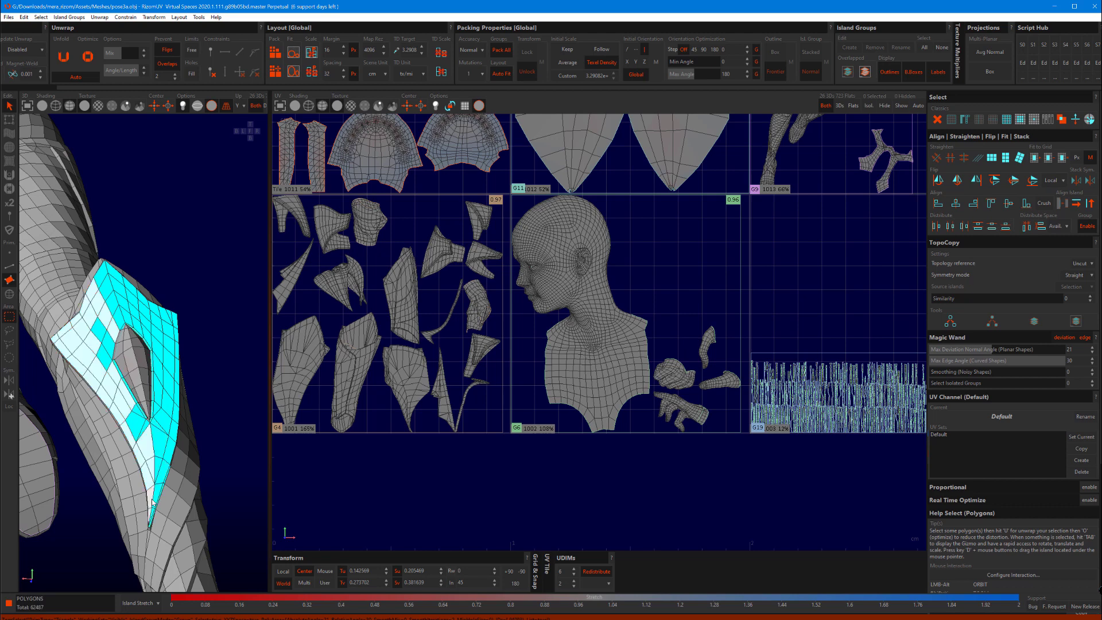
pyautogui.click(152, 504)
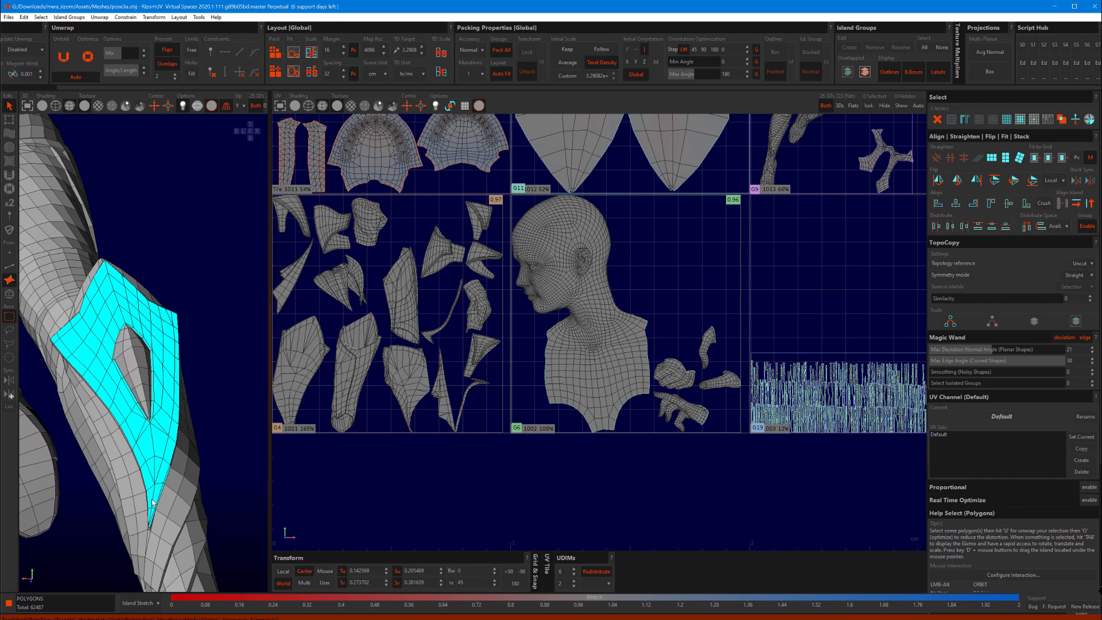
pyautogui.keyDown('alt'); pyautogui.moveTo(152, 503); pyautogui.dragTo(248, 594); pyautogui.keyUp('alt')
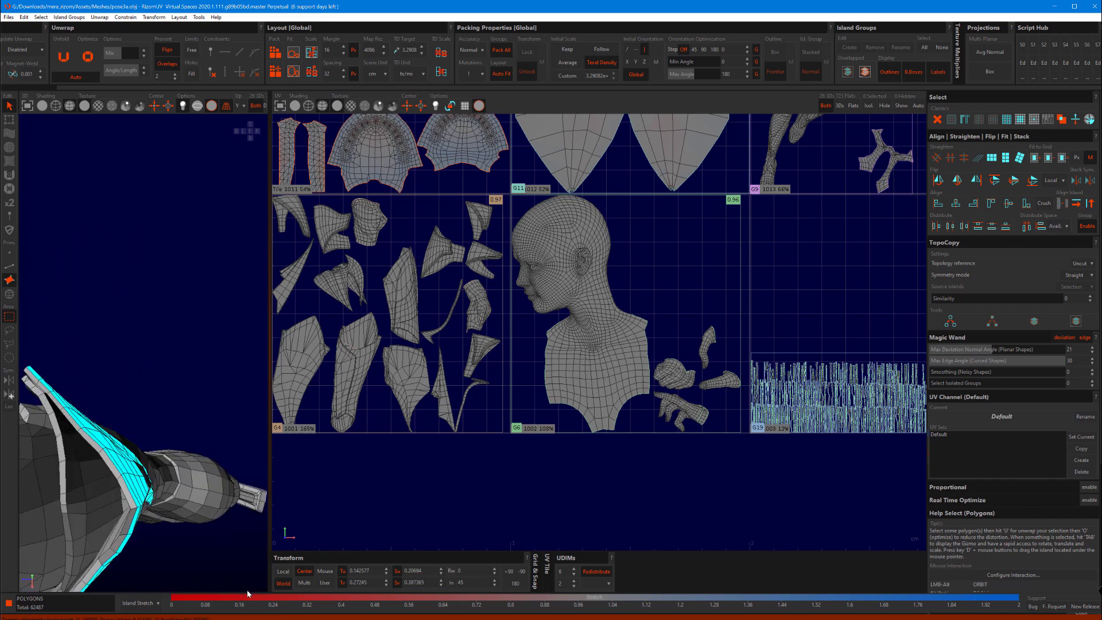
pyautogui.press('+')
# Step: Set Magic Wand Max Edge Angle to 0 and deselect the extra lower and tip faces
pyautogui.keyDown('alt'); pyautogui.moveTo(248, 594); pyautogui.dragTo(118, 488); pyautogui.keyUp('alt')
pyautogui.keyDown('alt'); pyautogui.moveTo(119, 489); pyautogui.dragTo(179, 427, button='middle'); pyautogui.keyUp('alt')
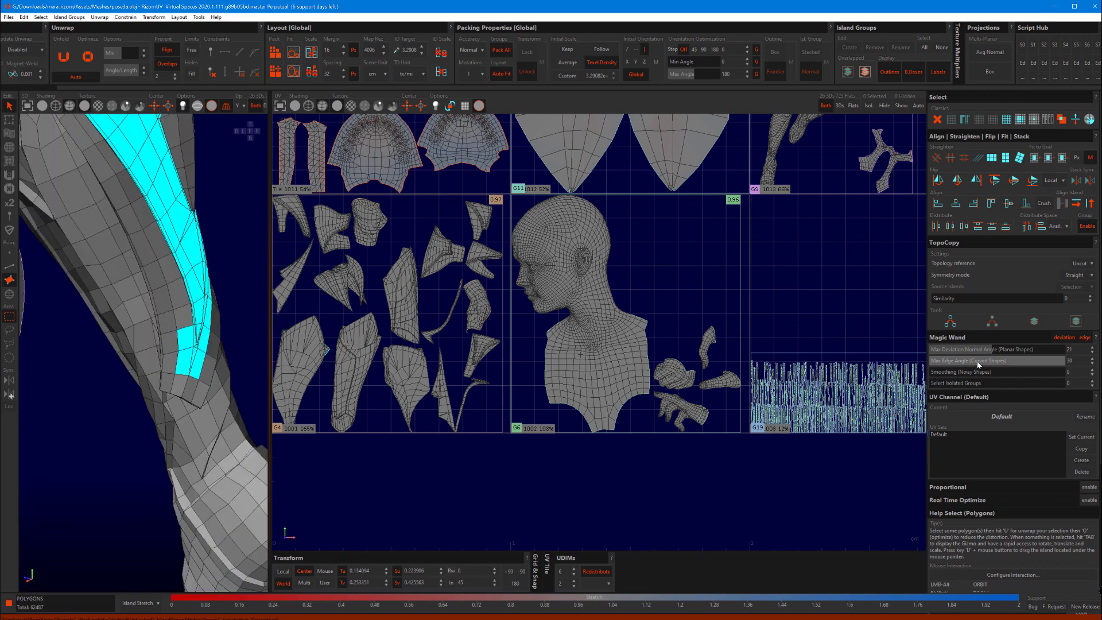
pyautogui.moveTo(980, 364); pyautogui.dragTo(918, 368)
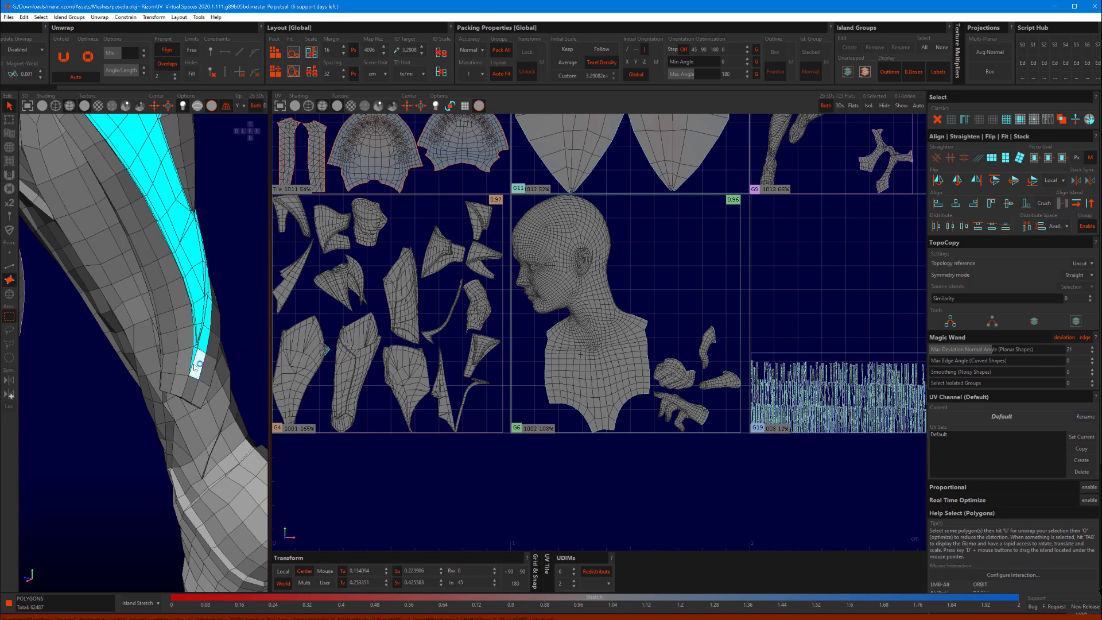
pyautogui.keyDown('ctrl'); pyautogui.moveTo(190, 360); pyautogui.dragTo(110, 374); pyautogui.keyUp('ctrl')
pyautogui.keyDown('ctrl'); pyautogui.moveTo(205, 327); pyautogui.dragTo(227, 375); pyautogui.keyUp('ctrl')
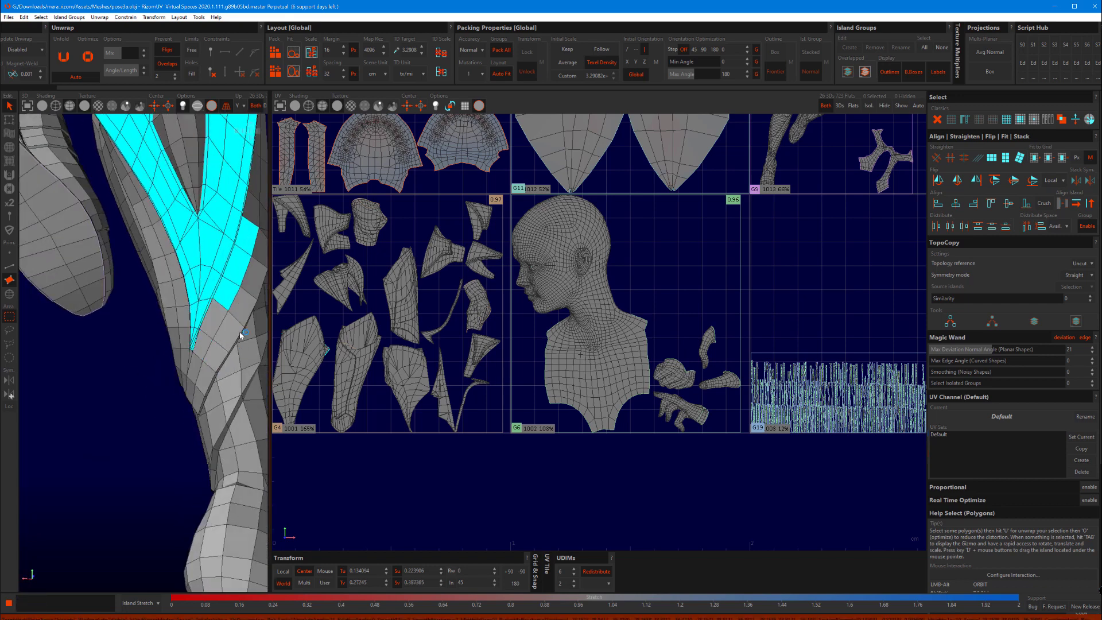
pyautogui.keyDown('ctrl'); pyautogui.moveTo(230, 278); pyautogui.dragTo(256, 310); pyautogui.keyUp('ctrl')
pyautogui.keyDown('ctrl'); pyautogui.click(250, 244); pyautogui.keyUp('ctrl')
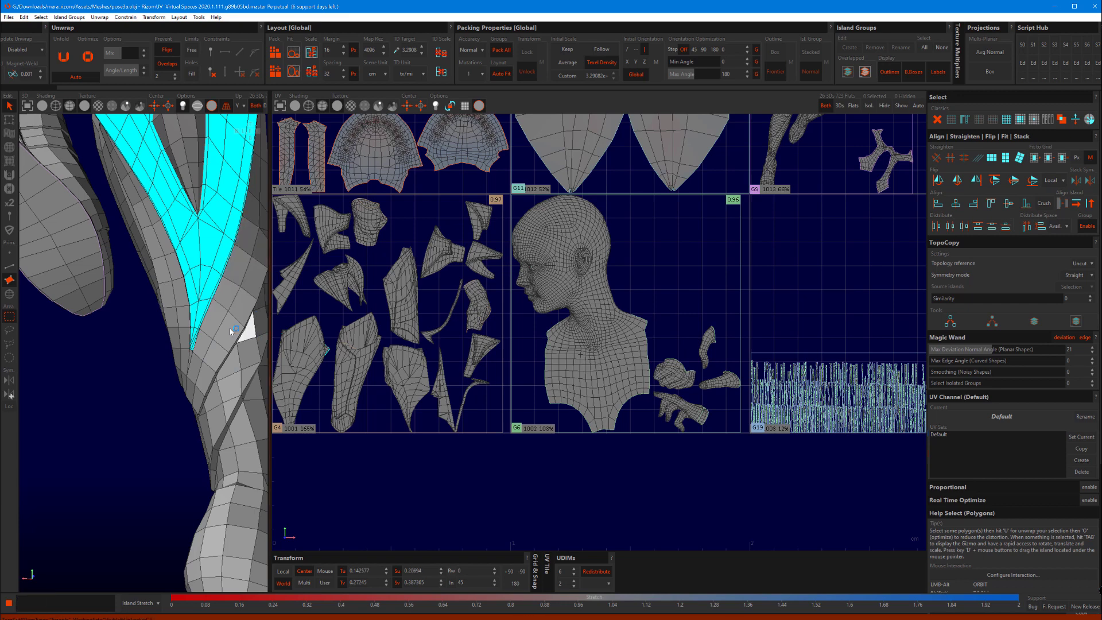
# Step: Unwrap the selected armor faces into a new island in tile 1001
pyautogui.scroll(-5, 250, 335)
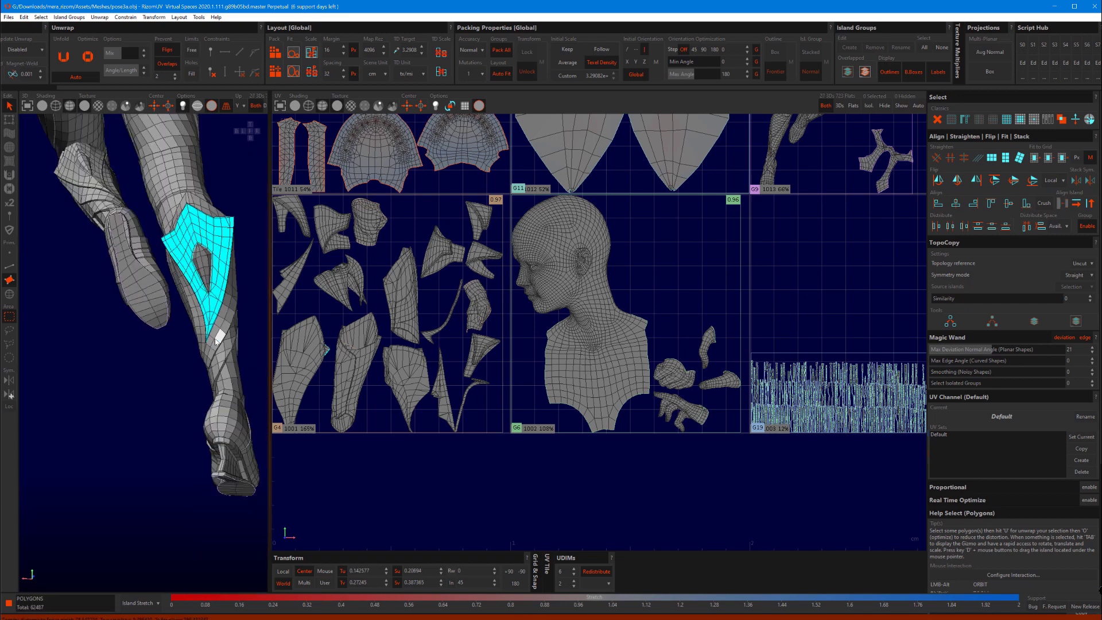
pyautogui.press('u')
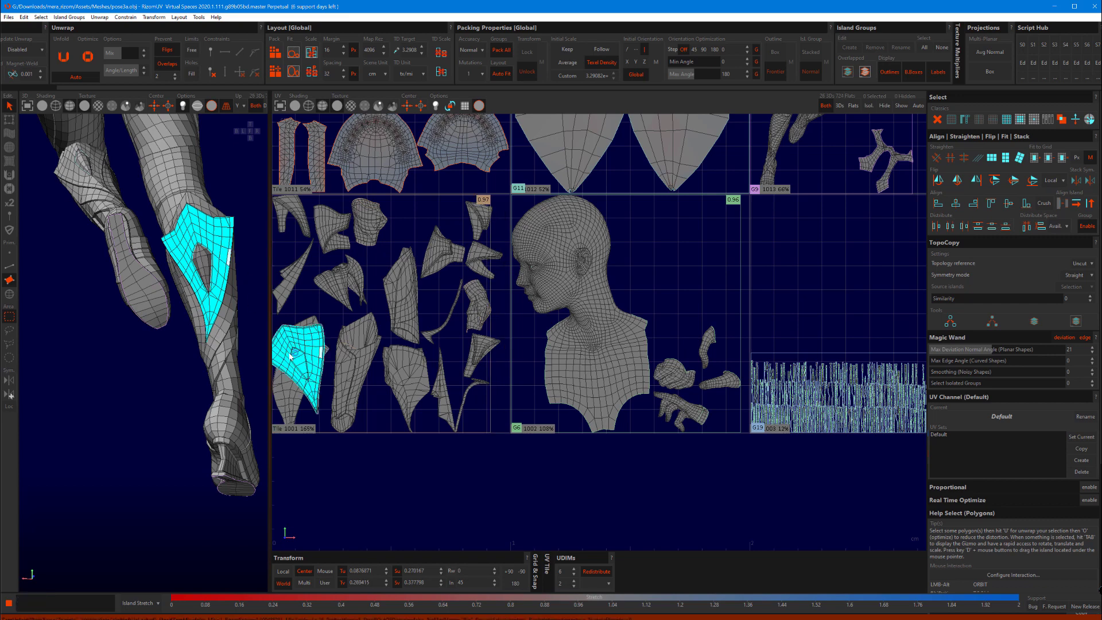
pyautogui.scroll(5, 305, 360)
pyautogui.keyDown('alt'); pyautogui.moveTo(321, 378); pyautogui.dragTo(418, 340, button='middle'); pyautogui.keyUp('alt')
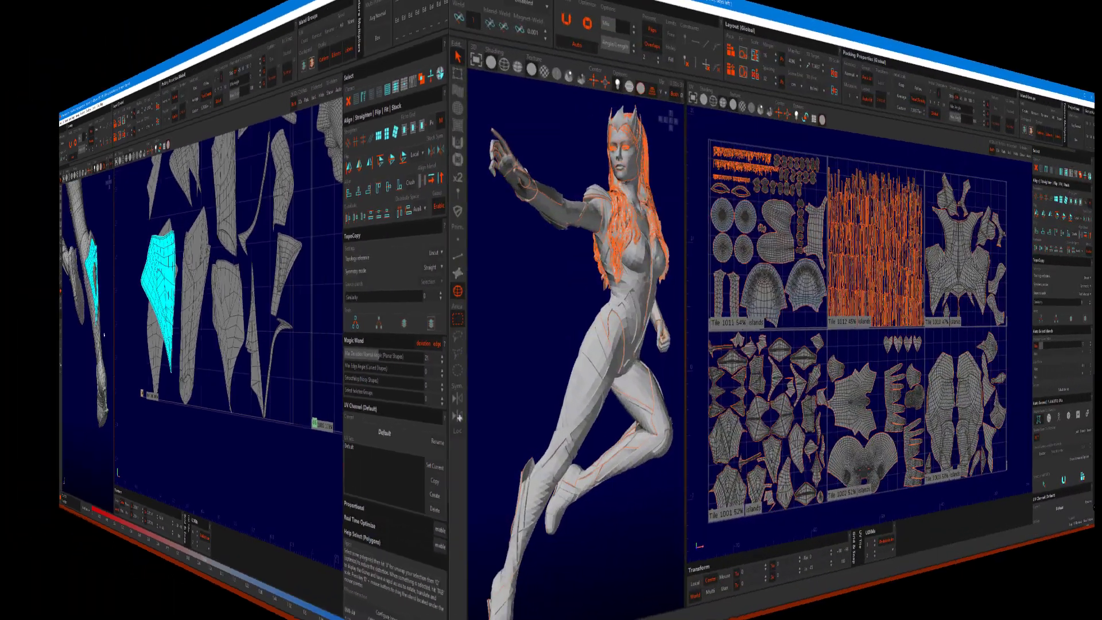